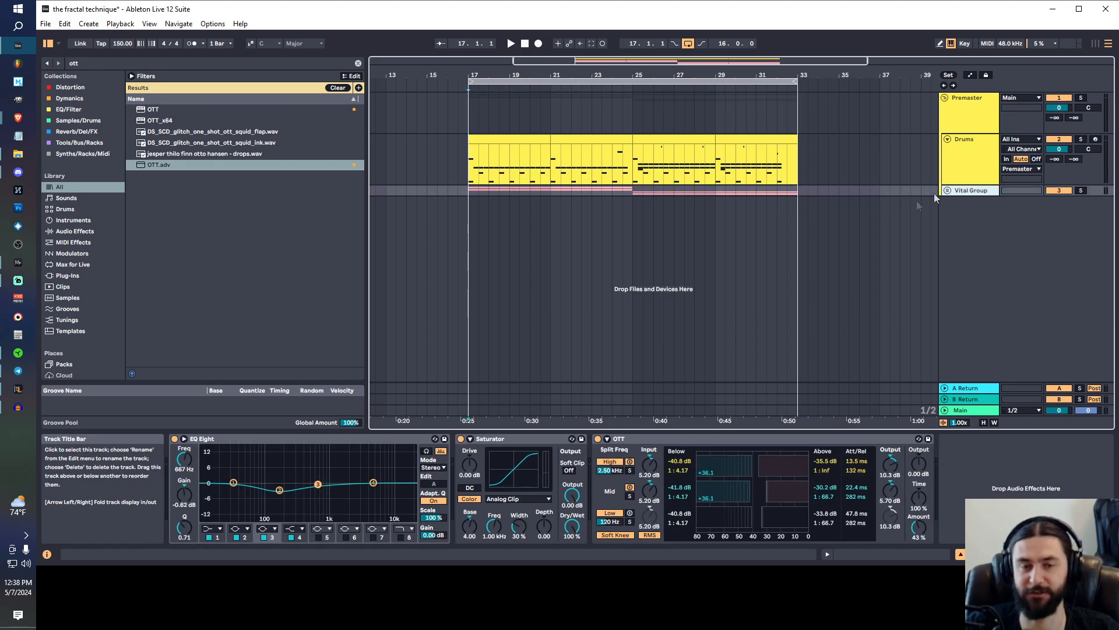
- Unfold Vital Group and play the arrangement from bar 17 to the end of the loop
click(947, 191)
scroll(682, 280, down, 3)
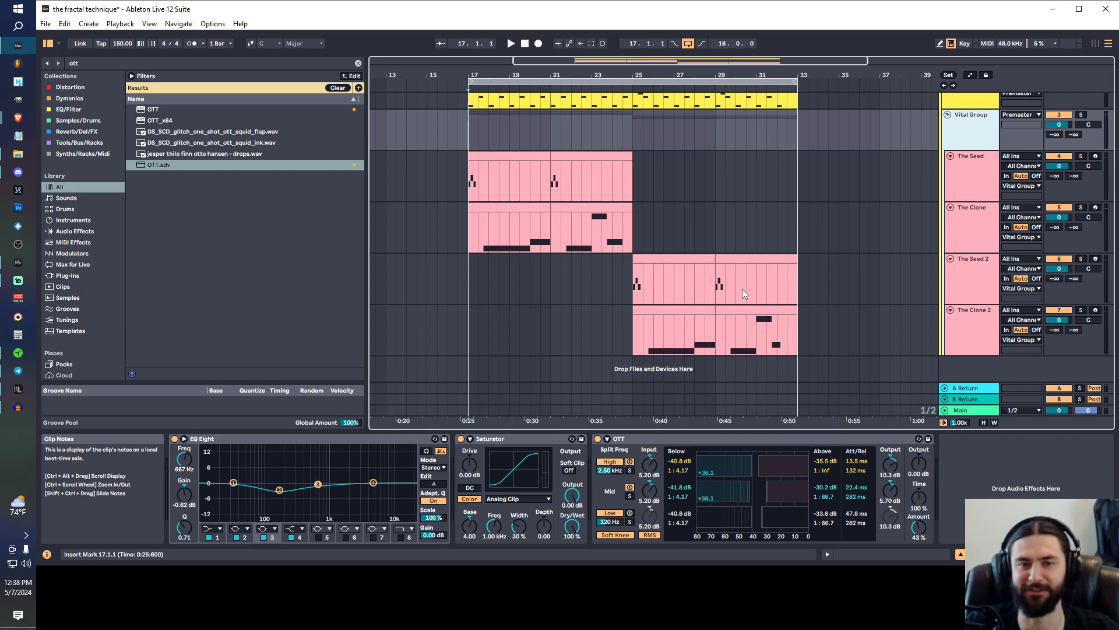
scroll(743, 289, up, 3)
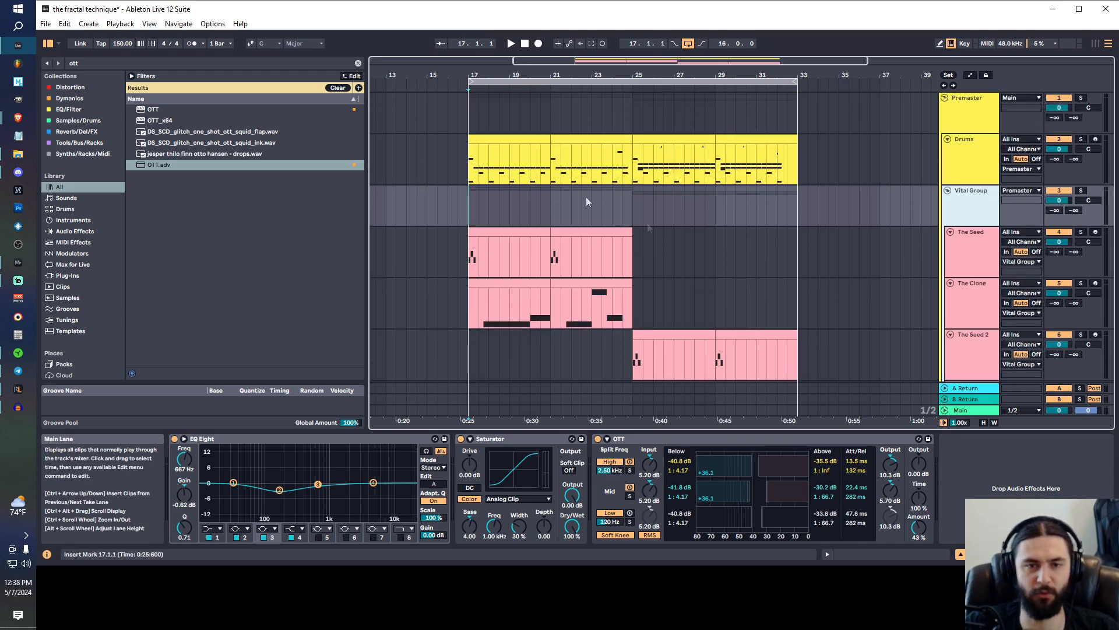
click(474, 164)
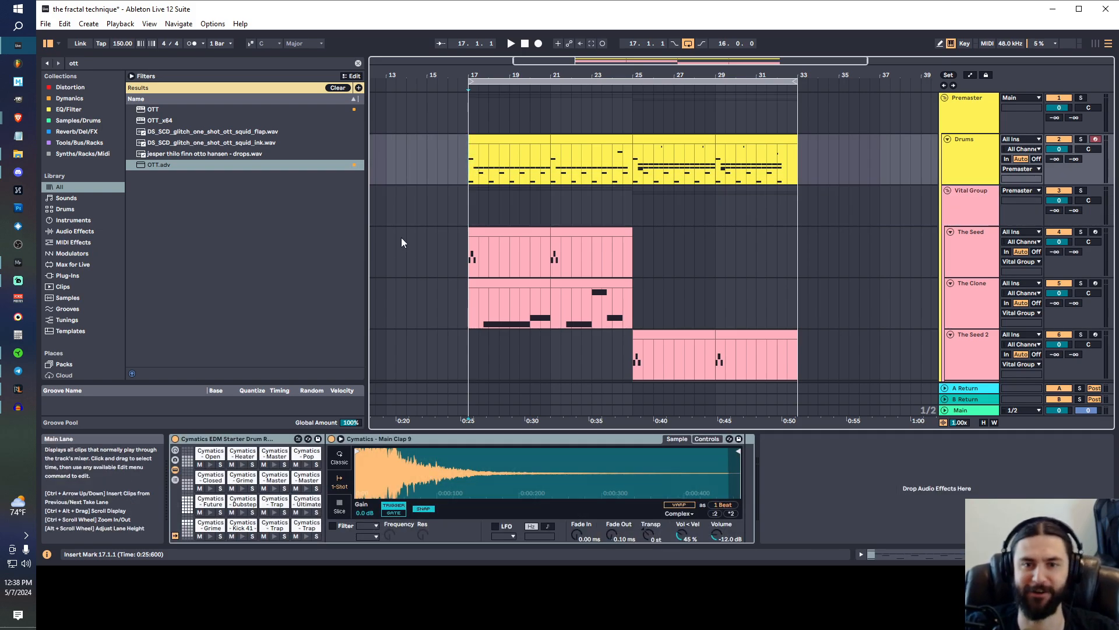
scroll(600, 210, down, 3)
scroll(630, 228, up, 1)
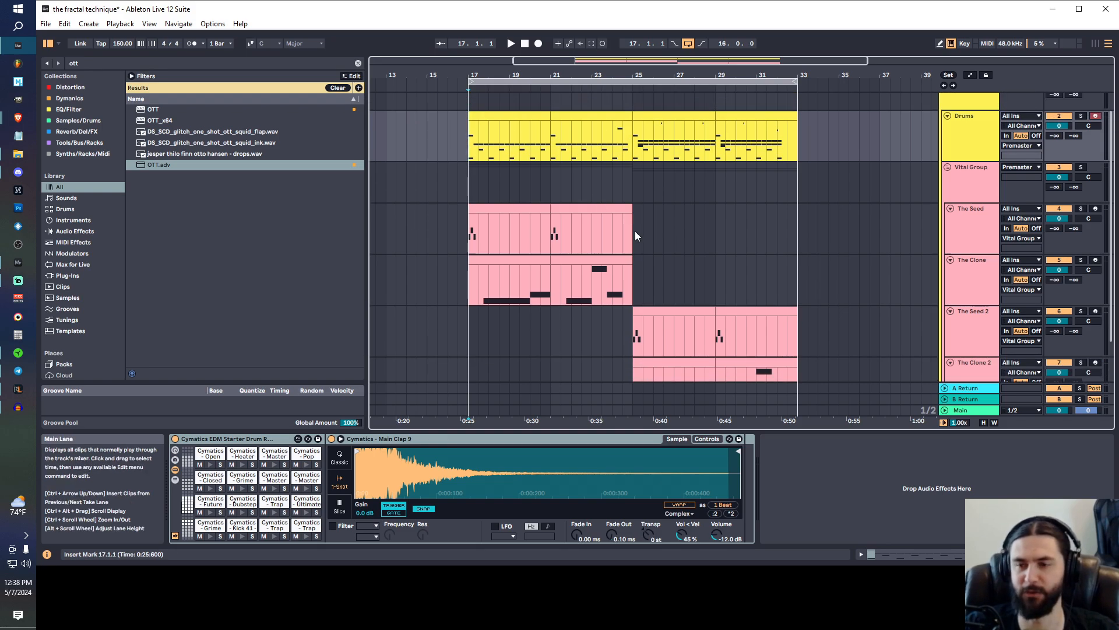
key(space)
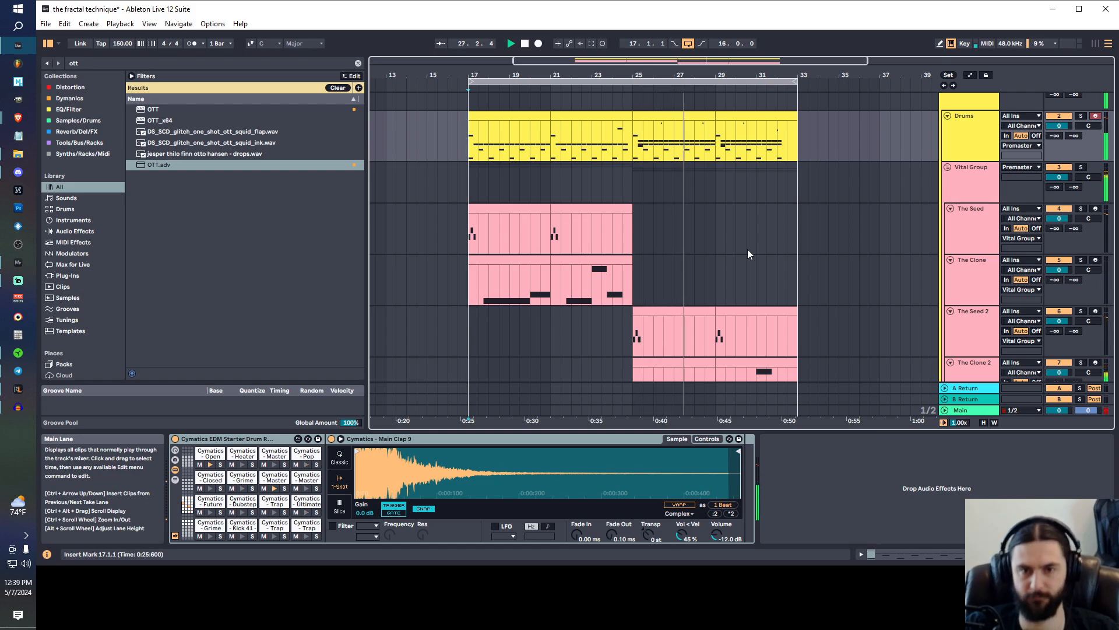
scroll(747, 249, down, 3)
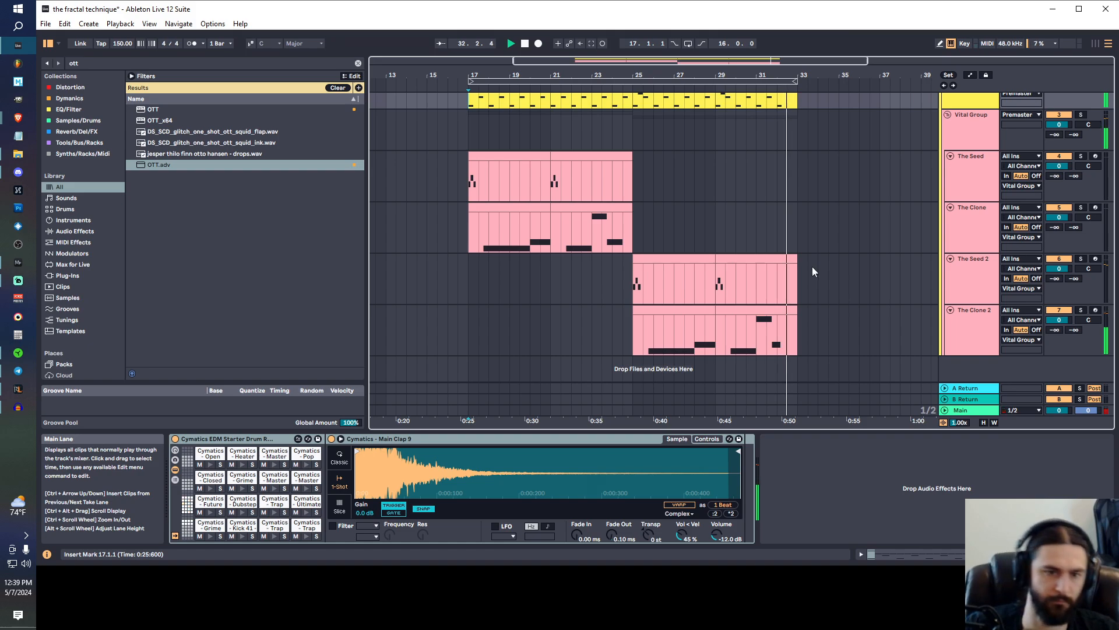
key(space)
- Duplicate bars 17 to 33 across the Premaster group's tracks, placing the copy at bar 33
drag(778, 269, 713, 250)
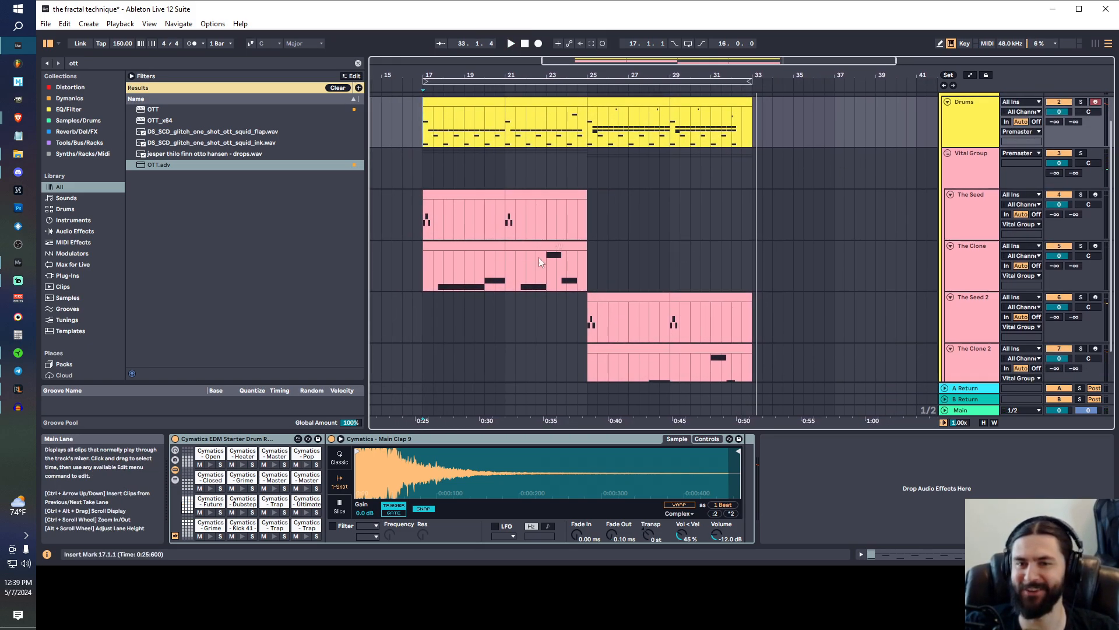
scroll(564, 255, down, 2)
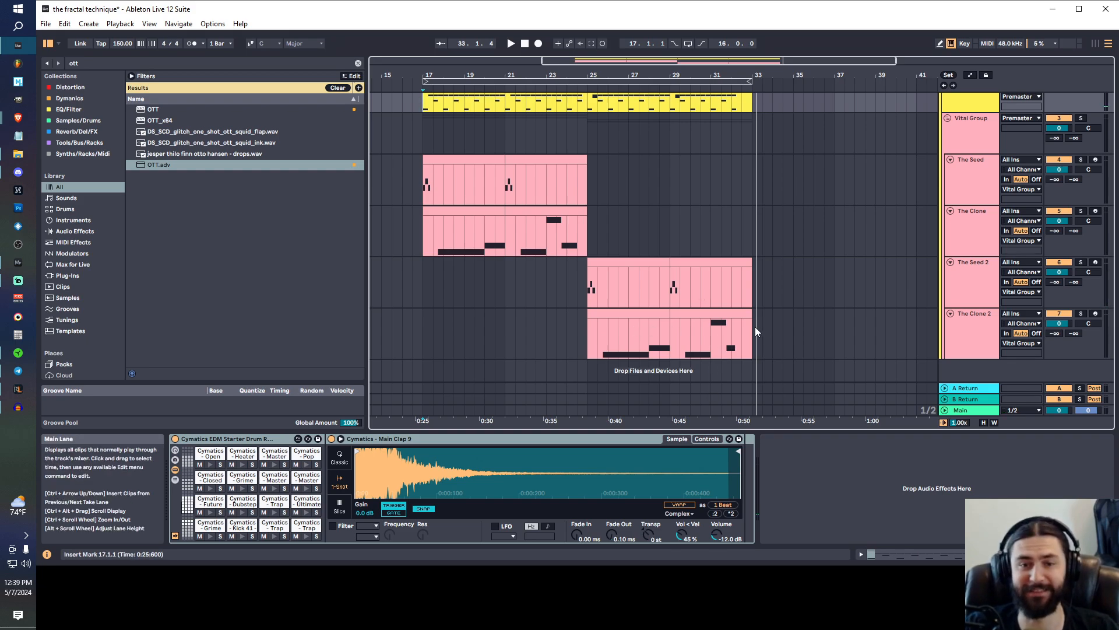
scroll(780, 289, up, 4)
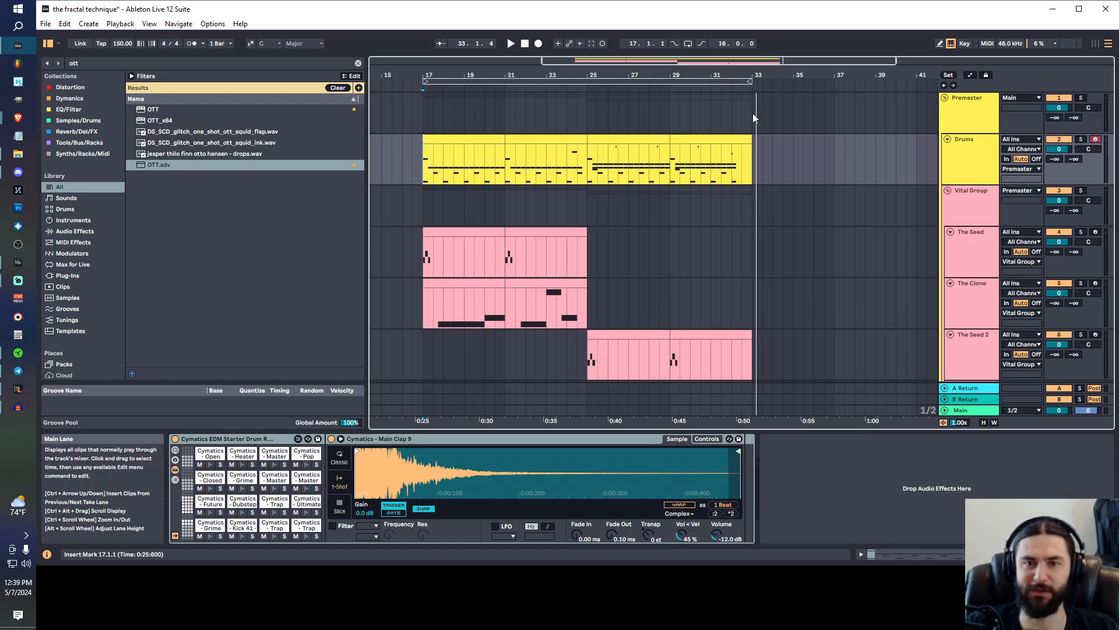
drag(753, 118, 423, 128)
scroll(654, 222, down, 3)
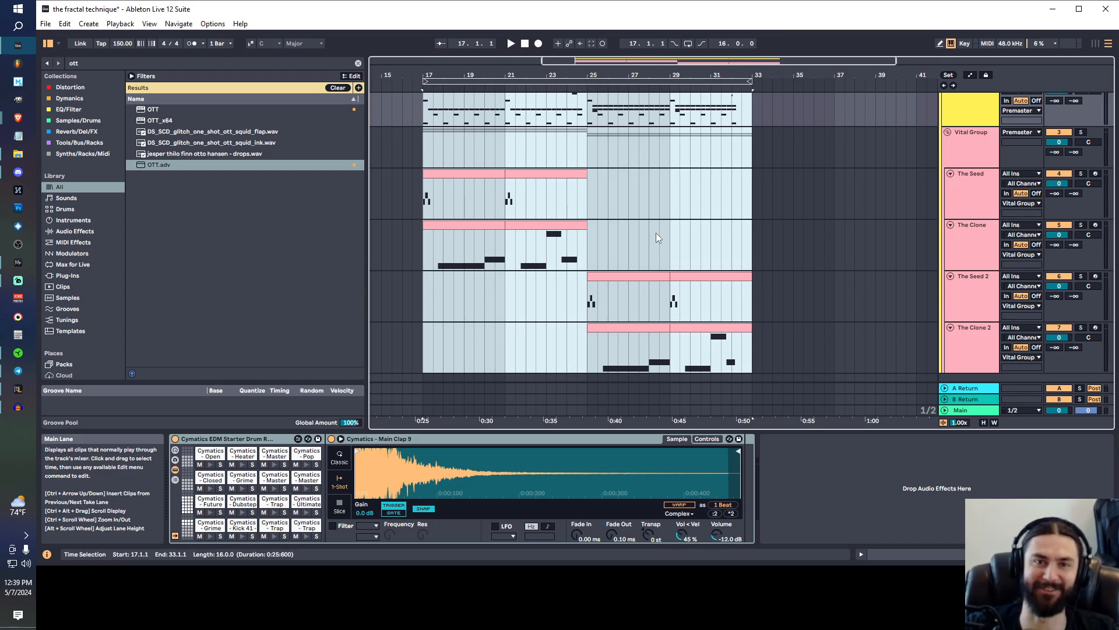
key(ctrl+d)
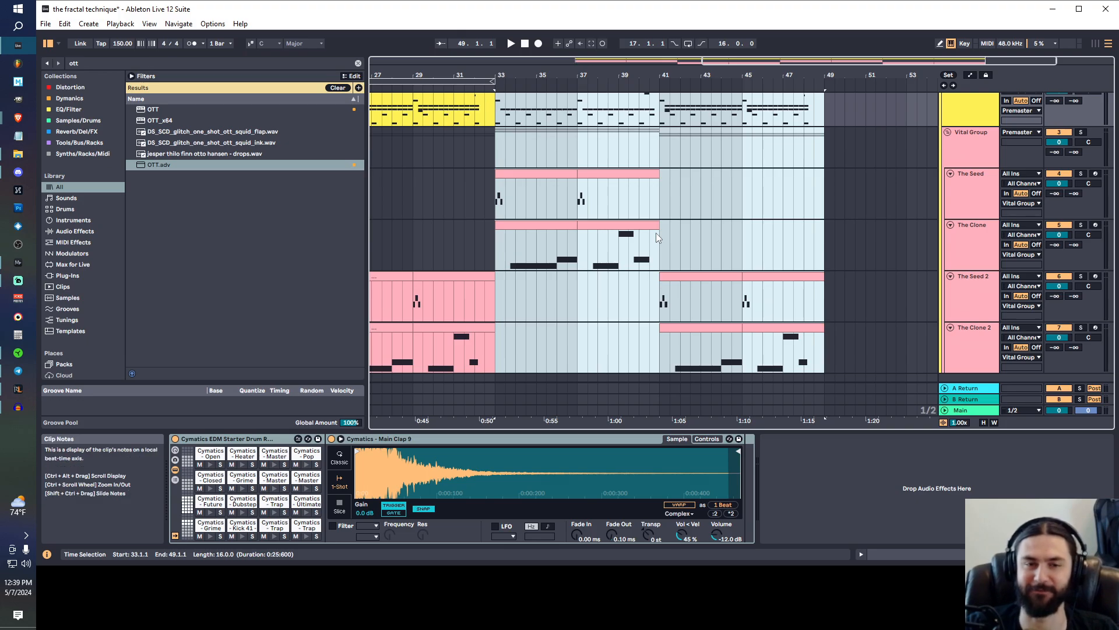
- Move the loop to the duplicated section, bars 33 to 49, and place the insert marker at bar 33
scroll(599, 227, up, 1)
drag(599, 227, 660, 265)
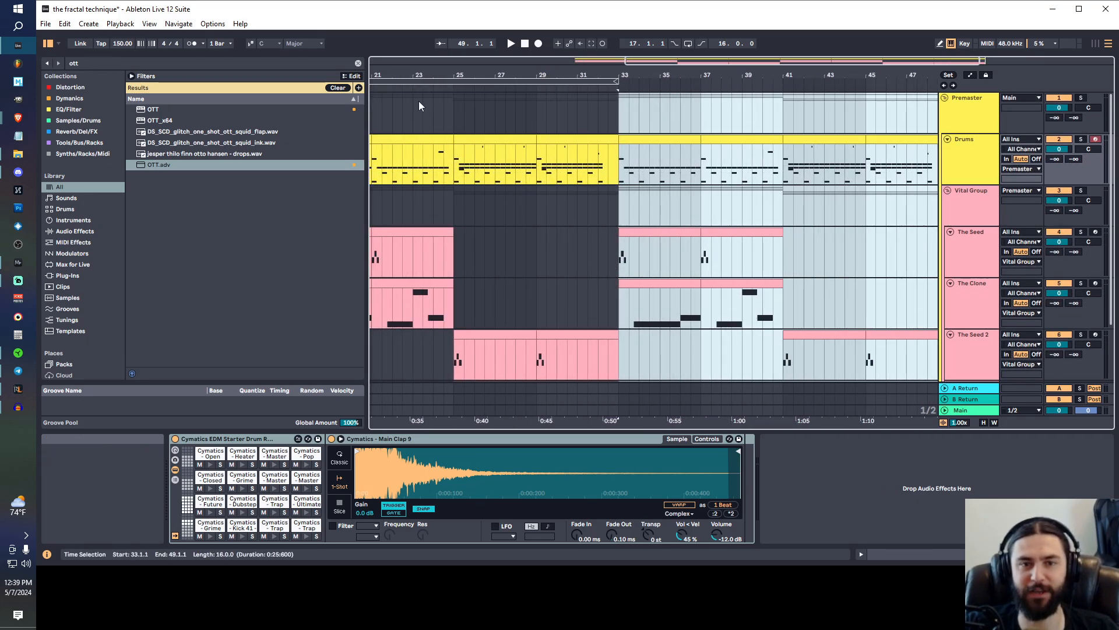
scroll(572, 139, down, 5)
drag(606, 82, 763, 82)
scroll(767, 194, up, 4)
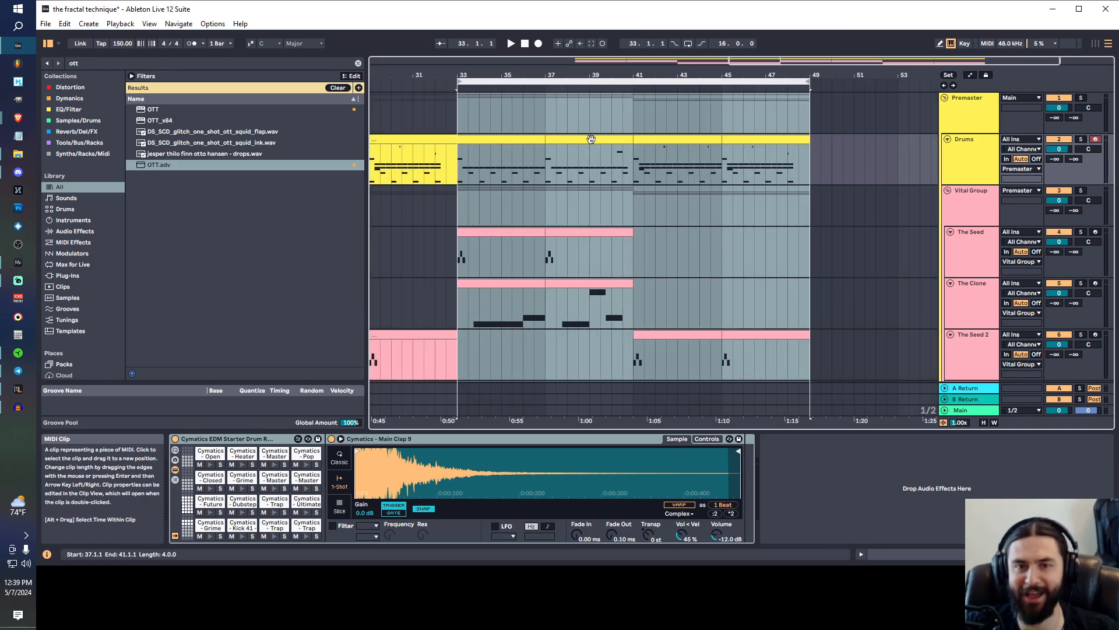
drag(511, 201, 562, 121)
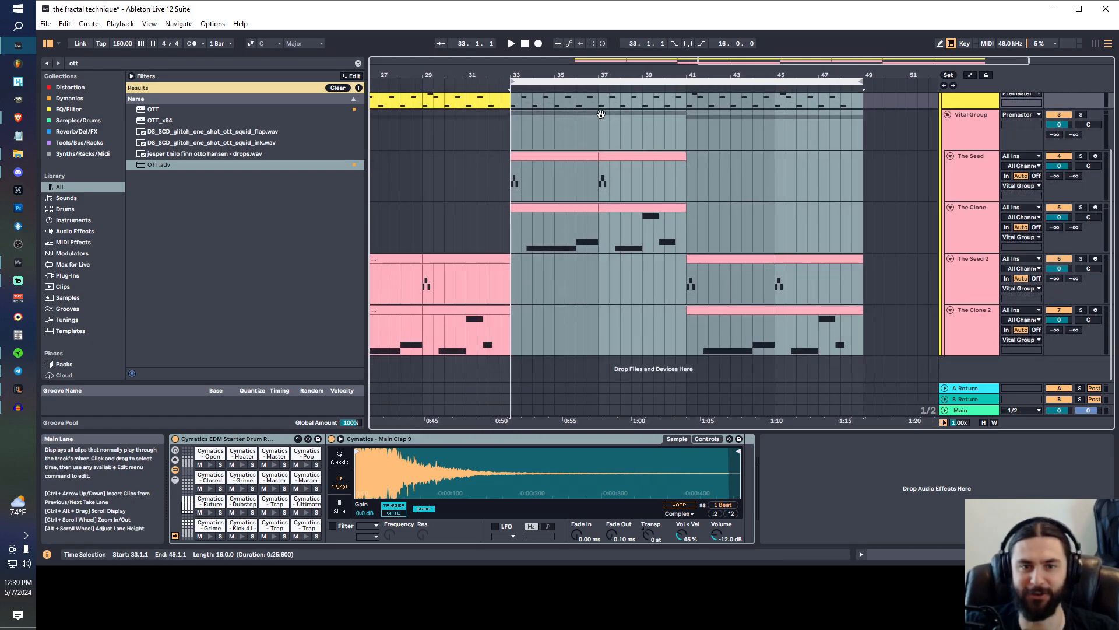
click(505, 138)
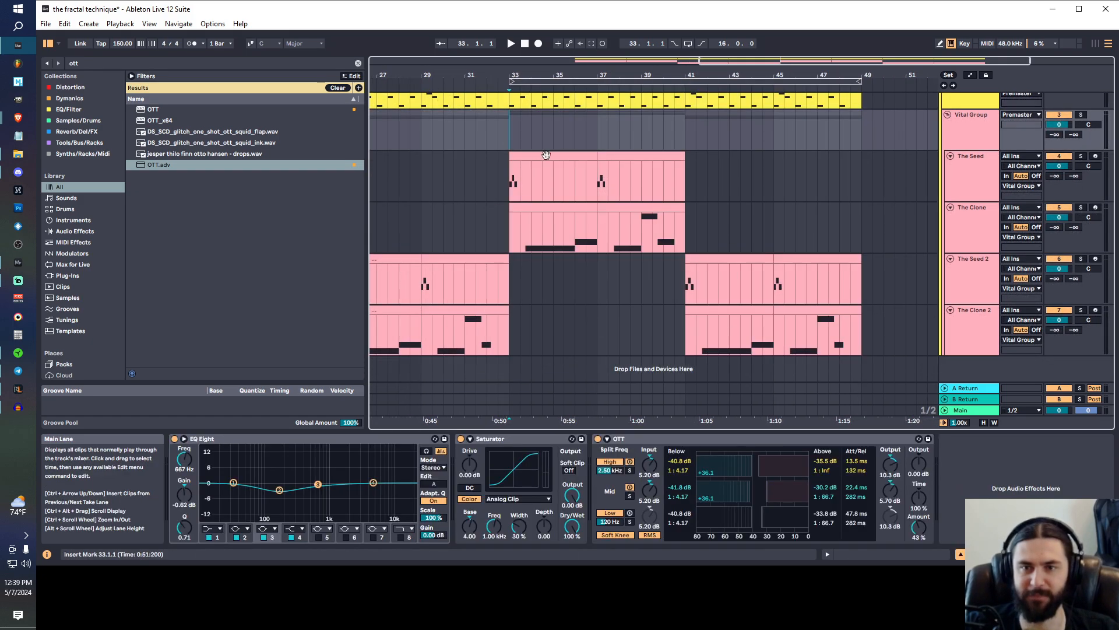
- Rename Vital Group to Vital Group 1 and duplicate the folded group as Vital Group 2
click(956, 170)
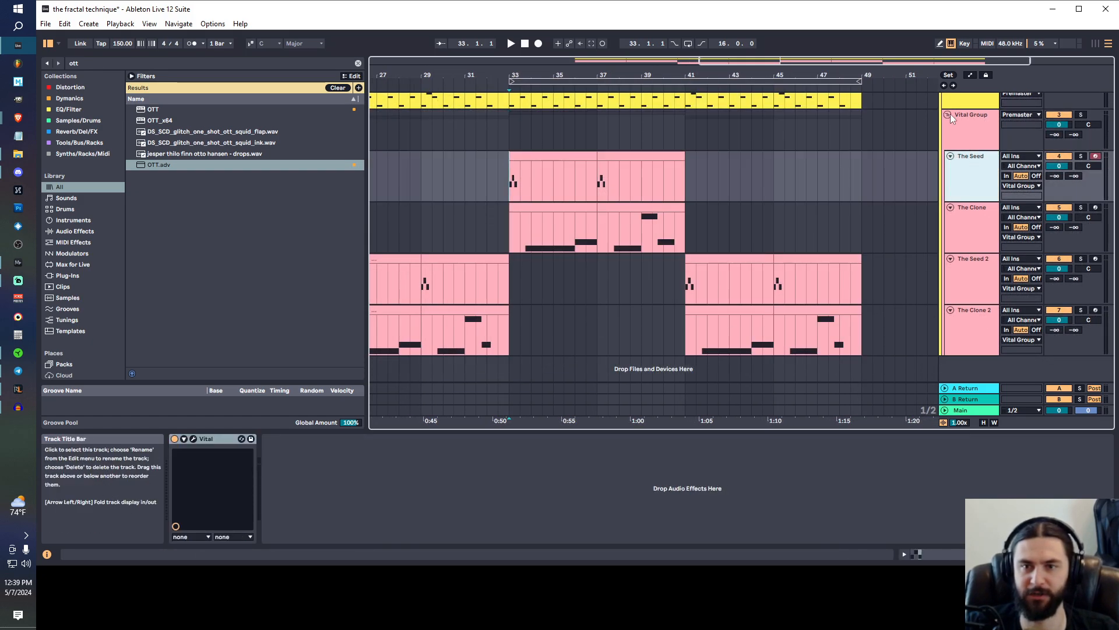
click(966, 125)
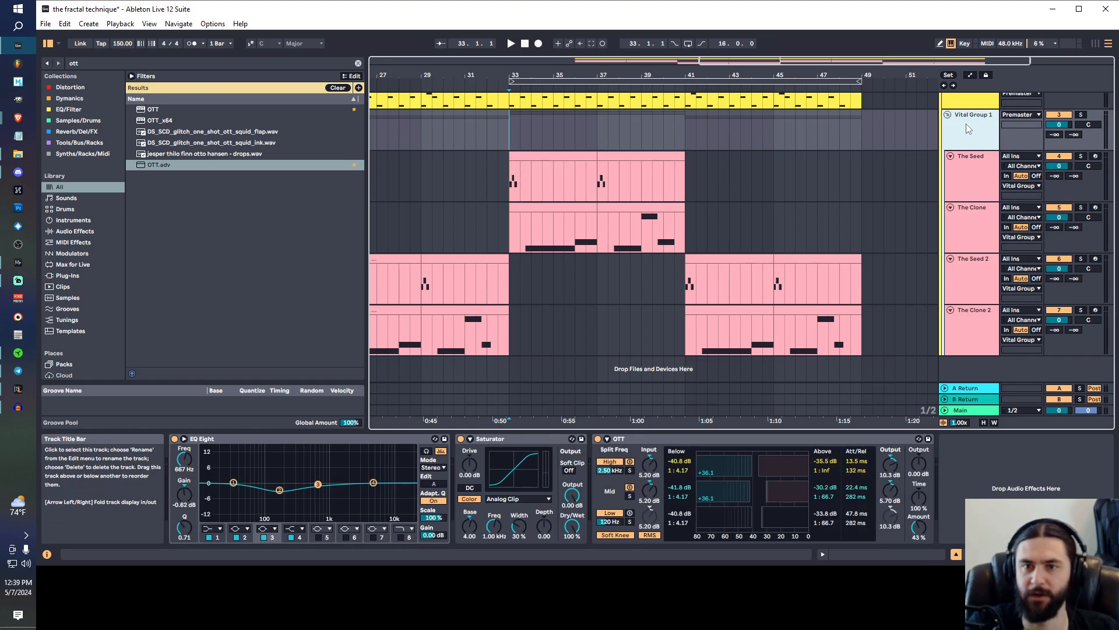
click(947, 115)
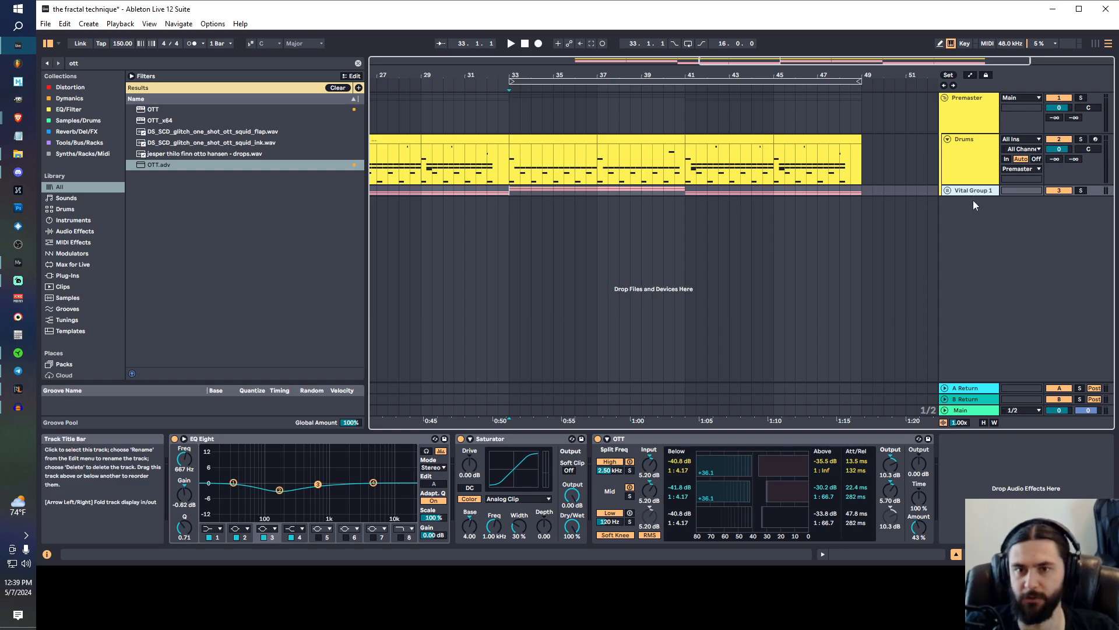
key(ctrl+d)
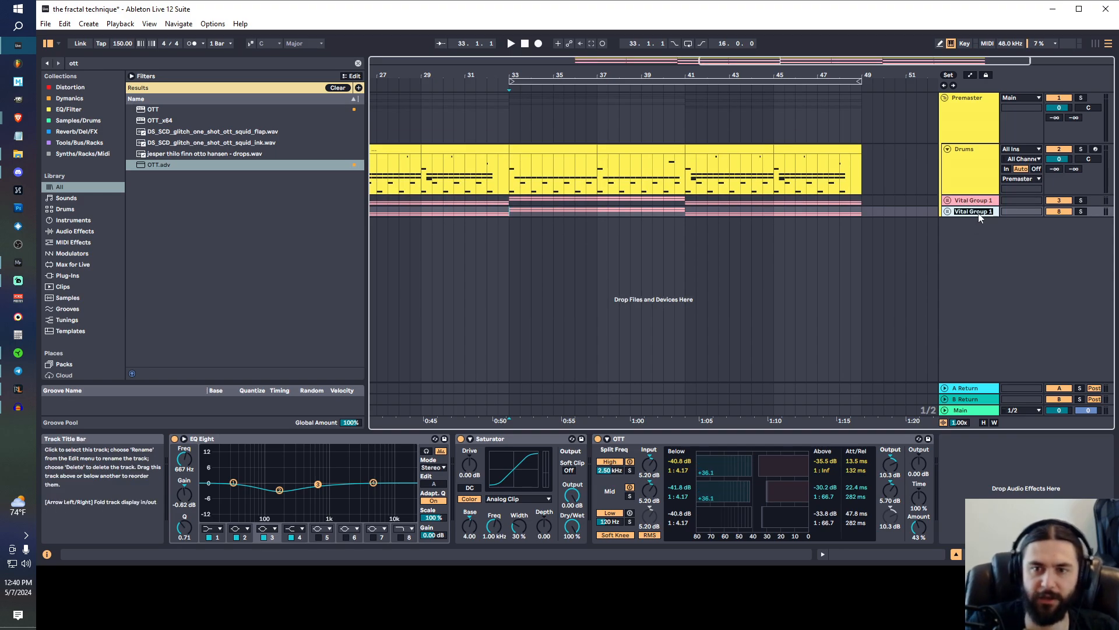
- Delete all clips from bar 33 onward on the Seed and Clone tracks of Vital Group 1, and fold the group
click(948, 201)
scroll(950, 199, down, 3)
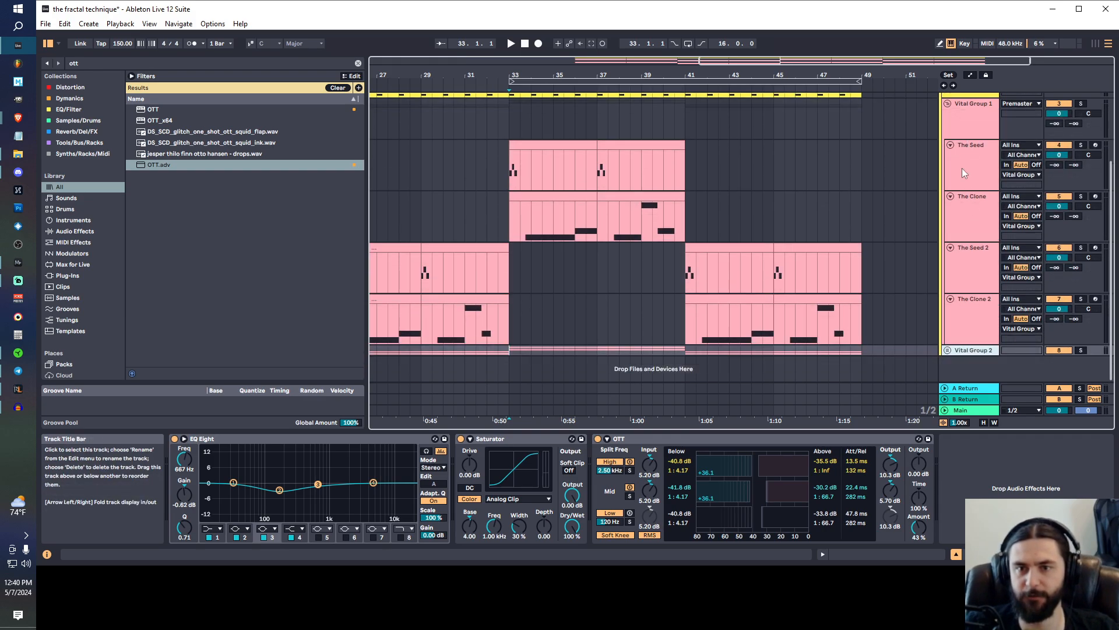
scroll(717, 207, down, 4)
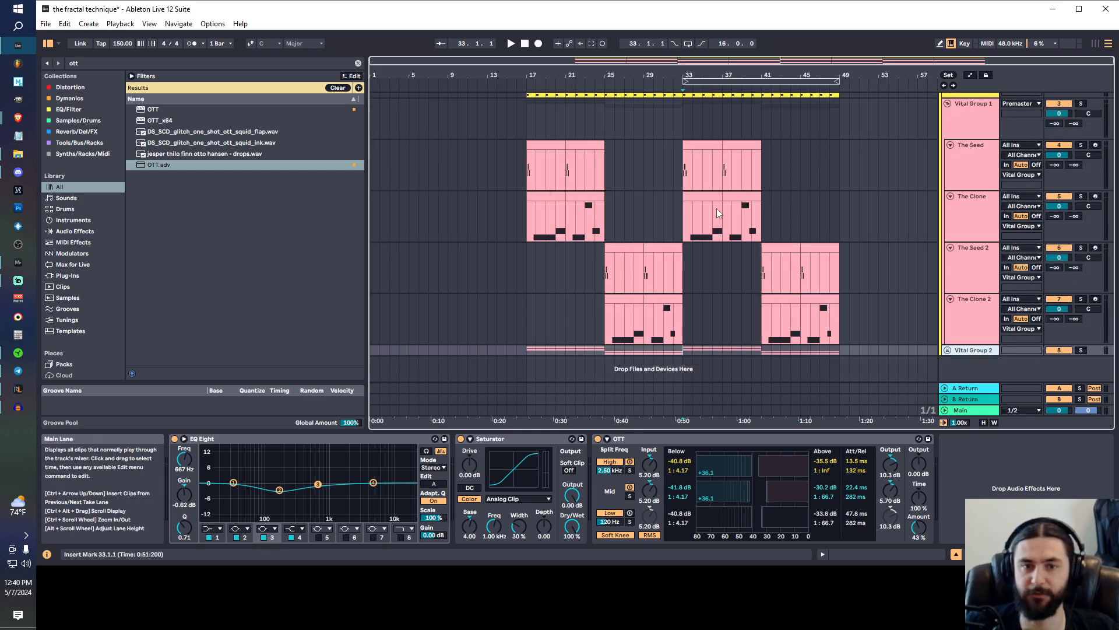
mouse_move(859, 330)
mouse_down()
mouse_move(725, 157)
mouse_move(685, 153)
mouse_up()
key(Delete)
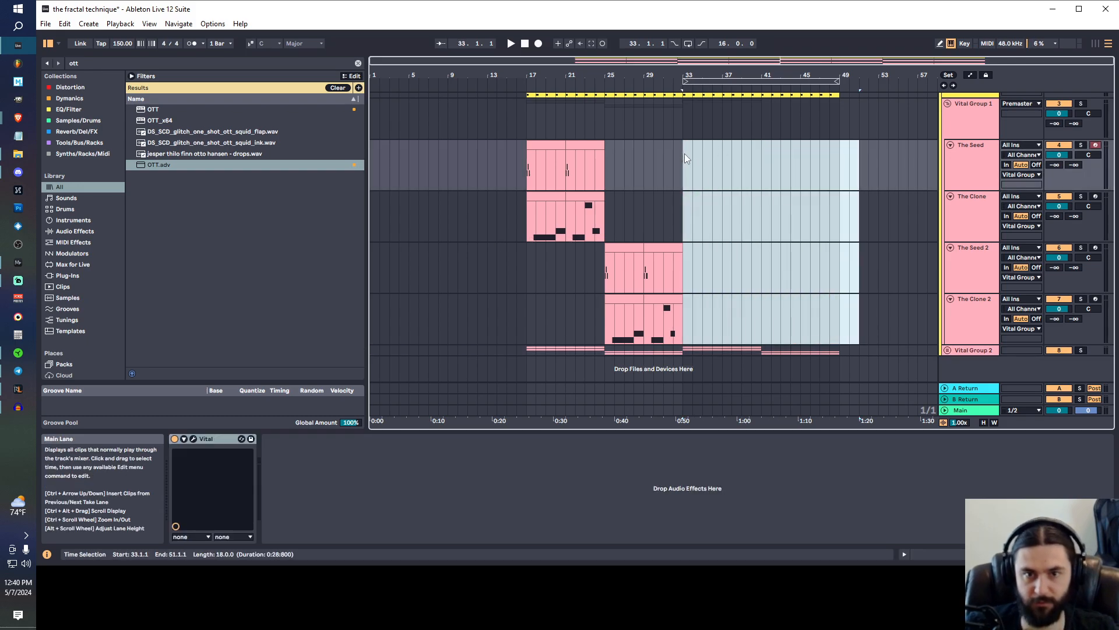
click(950, 104)
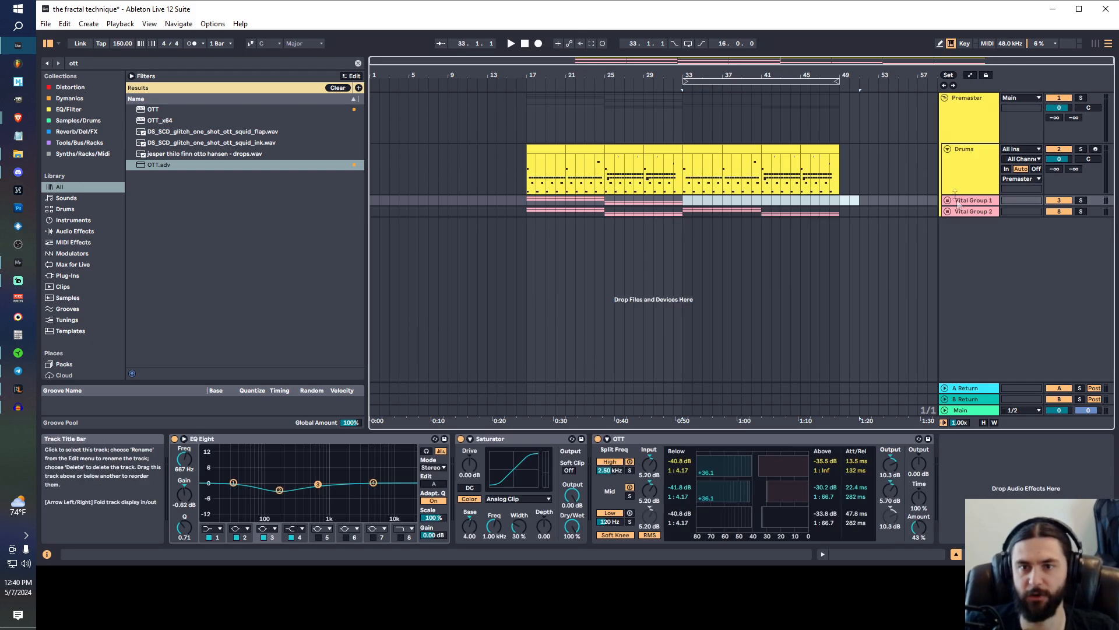
- Delete the clips between bars 17 and 33 on all tracks of Vital Group 2
click(949, 212)
scroll(724, 292, down, 3)
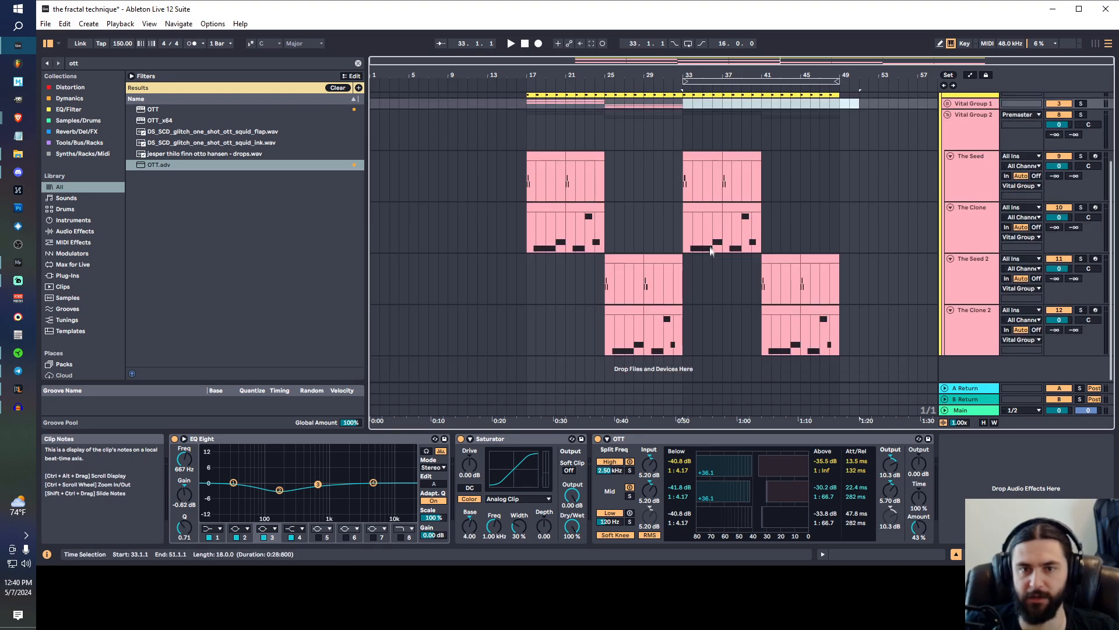
drag(682, 349, 596, 234)
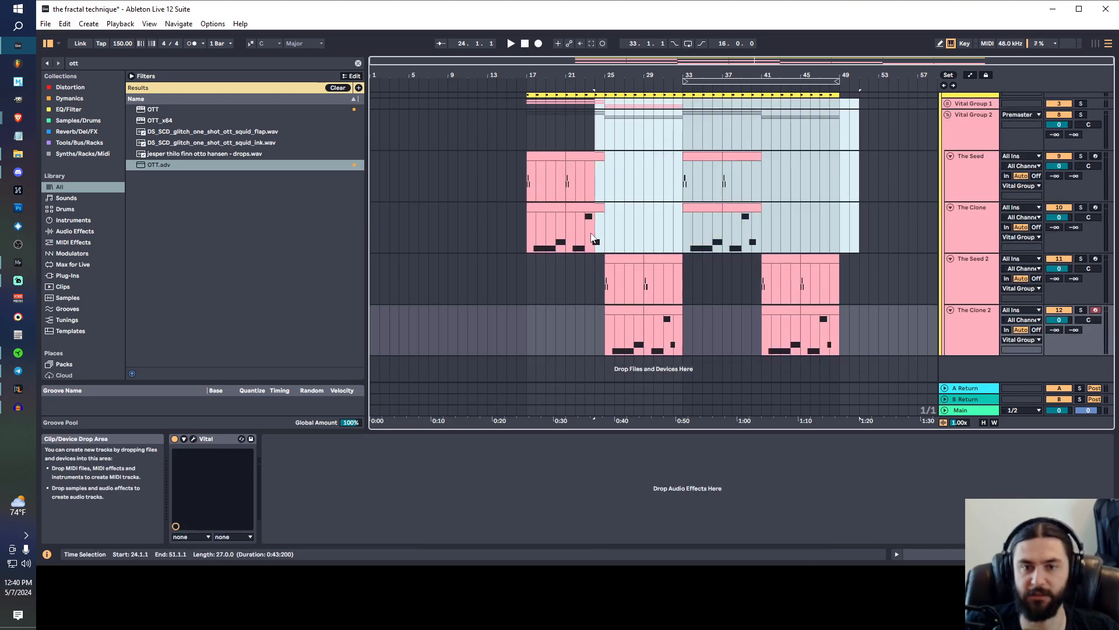
mouse_move(526, 134)
mouse_down()
mouse_move(607, 350)
mouse_move(681, 355)
mouse_up()
key(Delete)
scroll(665, 292, up, 3)
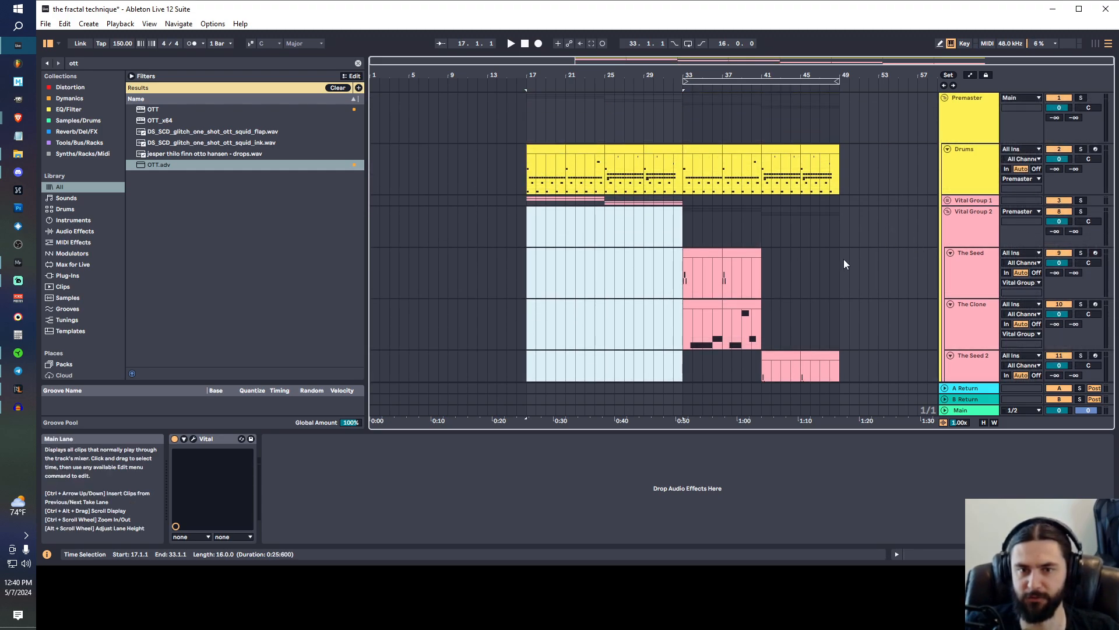
- Play the Vital Group 2 section from bar 33
scroll(844, 264, down, 2)
click(684, 132)
key(space)
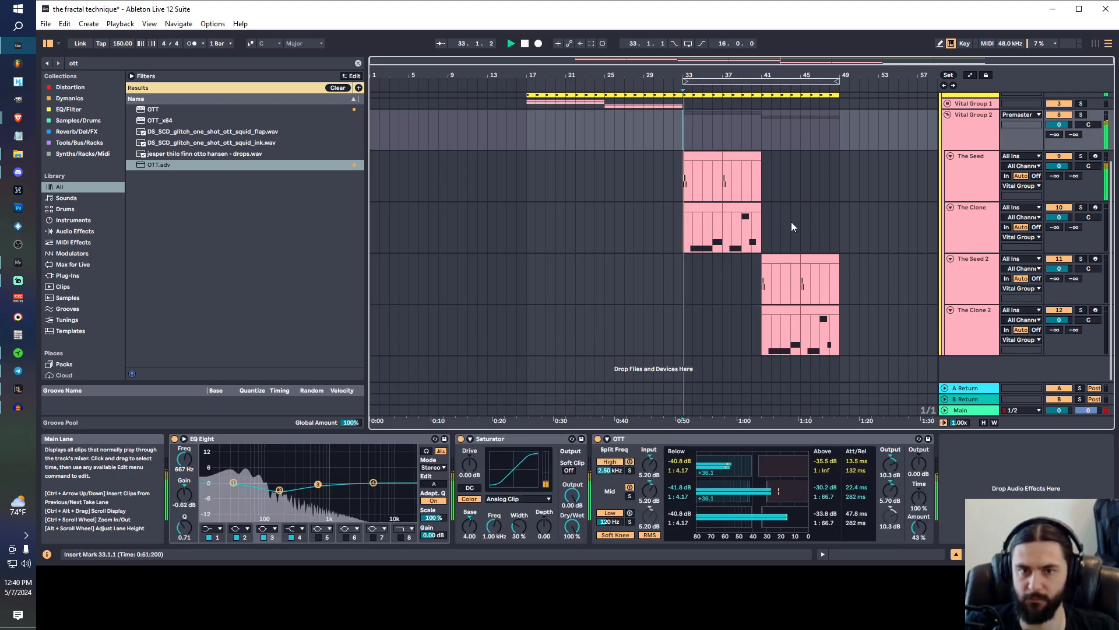
- Open Vital on The Seed track of Vital Group 2 and steepen LFO 1's fall by lowering its late curve point, auditioning the sound
click(986, 169)
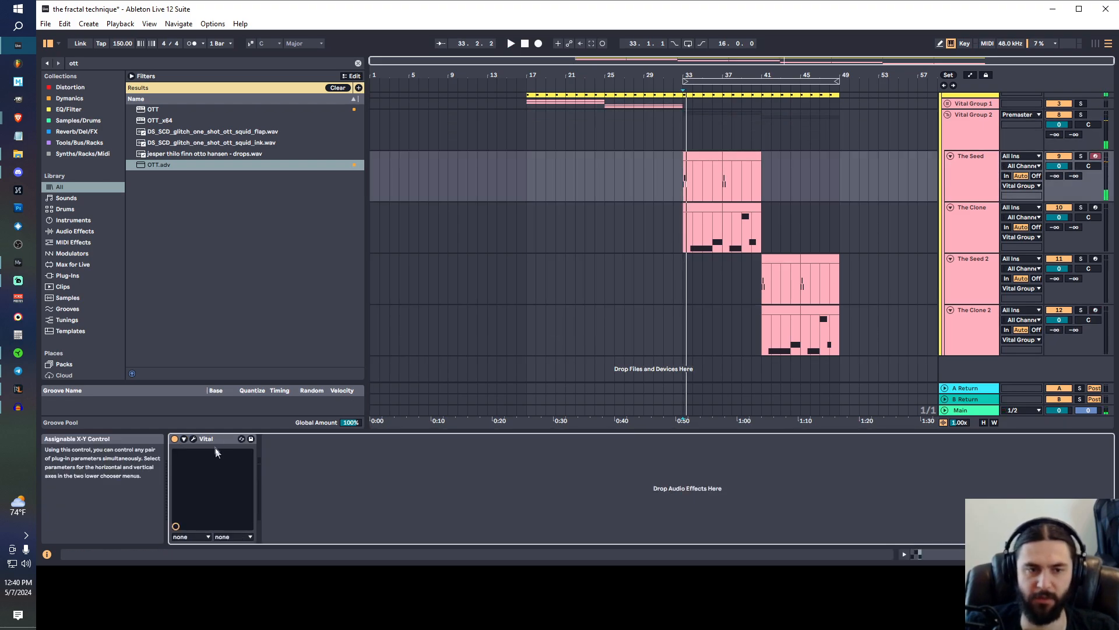
click(193, 438)
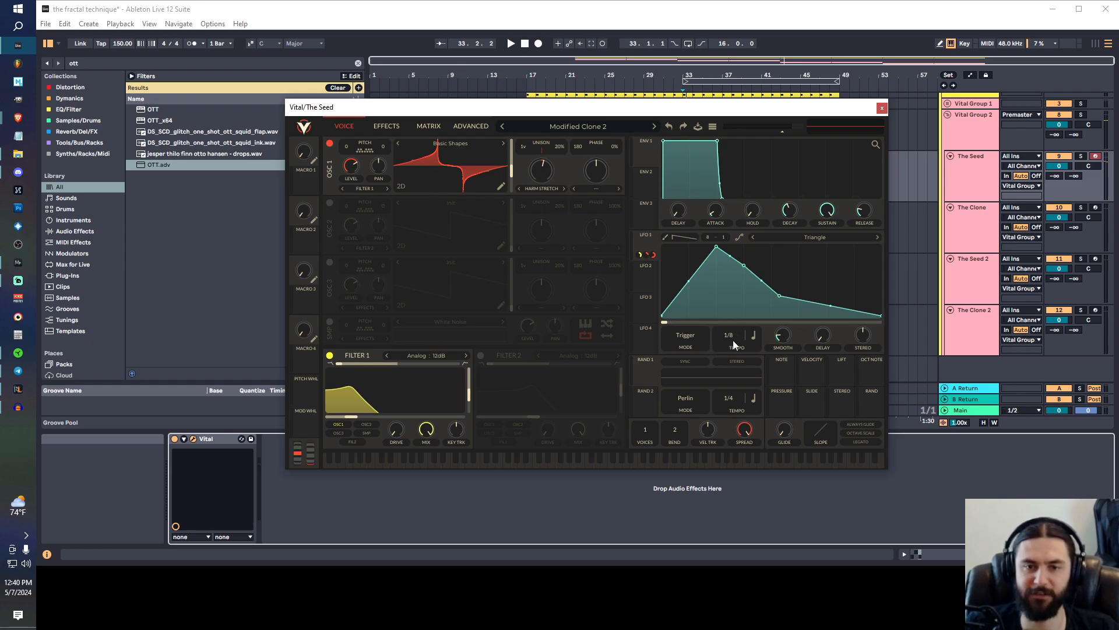
mouse_move(781, 295)
mouse_down()
mouse_move(767, 297)
mouse_move(772, 310)
mouse_up()
drag(864, 210, 864, 218)
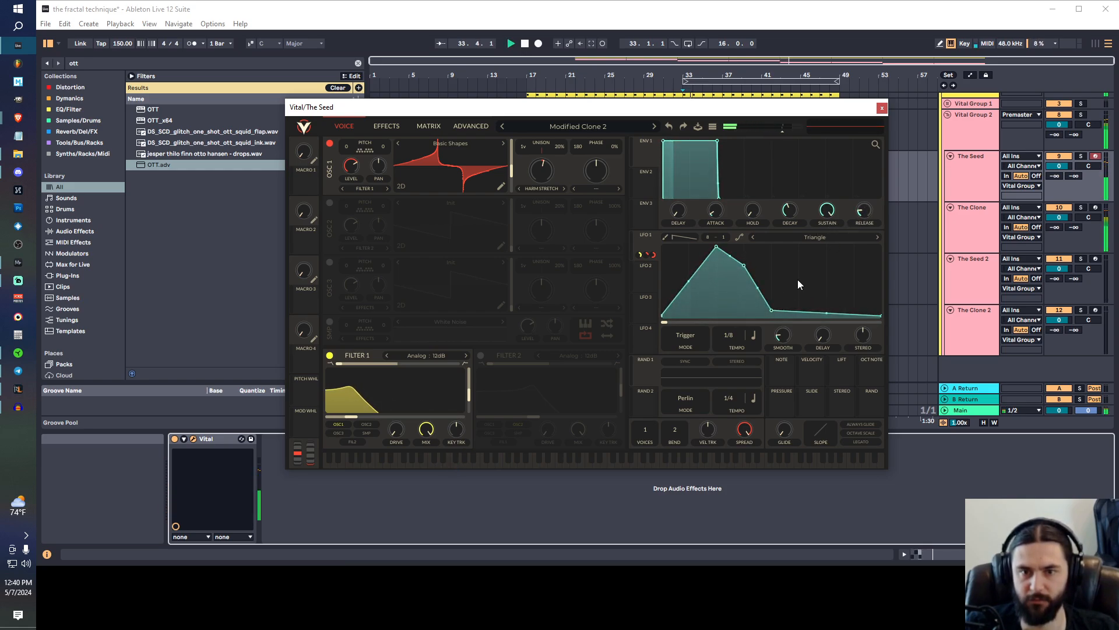
drag(769, 310, 765, 307)
key(space)
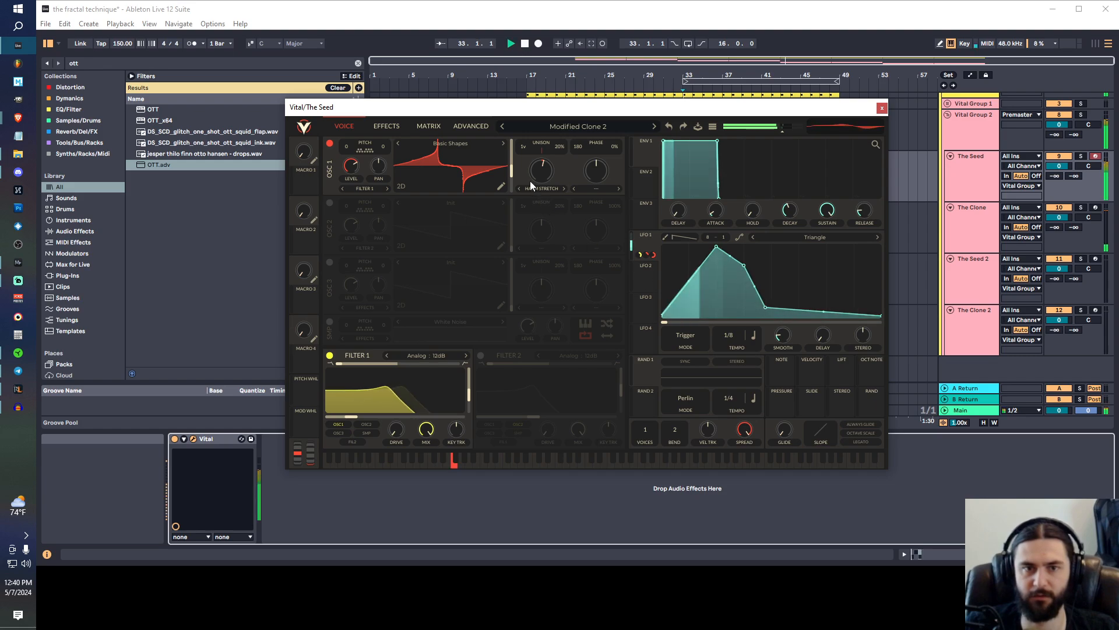
key(space)
- Lower Filter 1's cutoff in The Seed's Vital and set the chorus feedback to about 22%, auditioning the sound
mouse_move(397, 407)
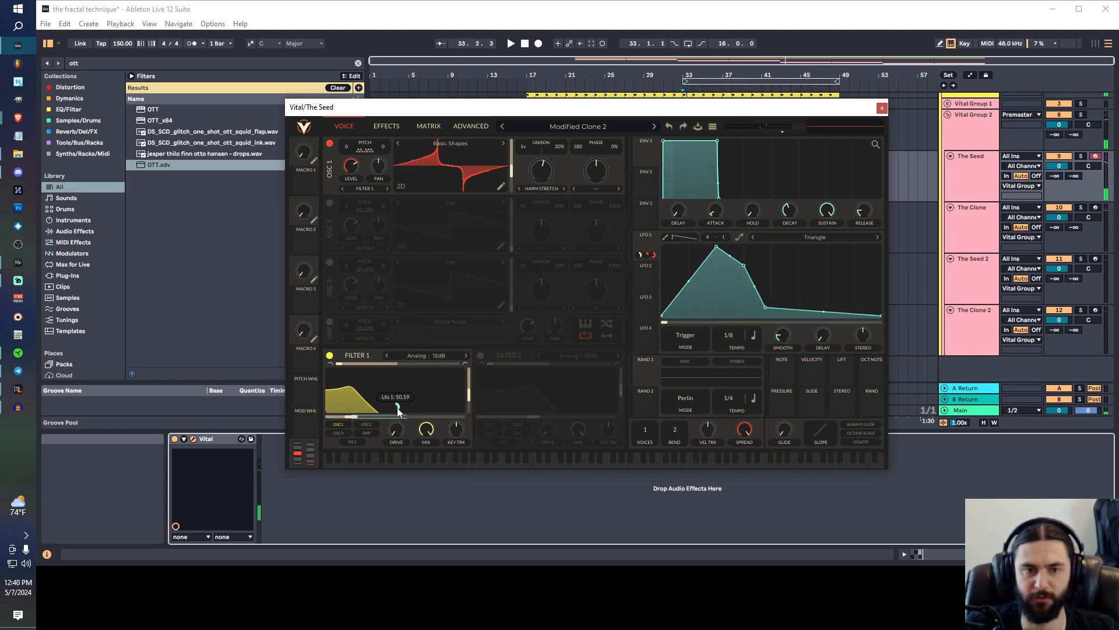
key(space)
mouse_move(470, 394)
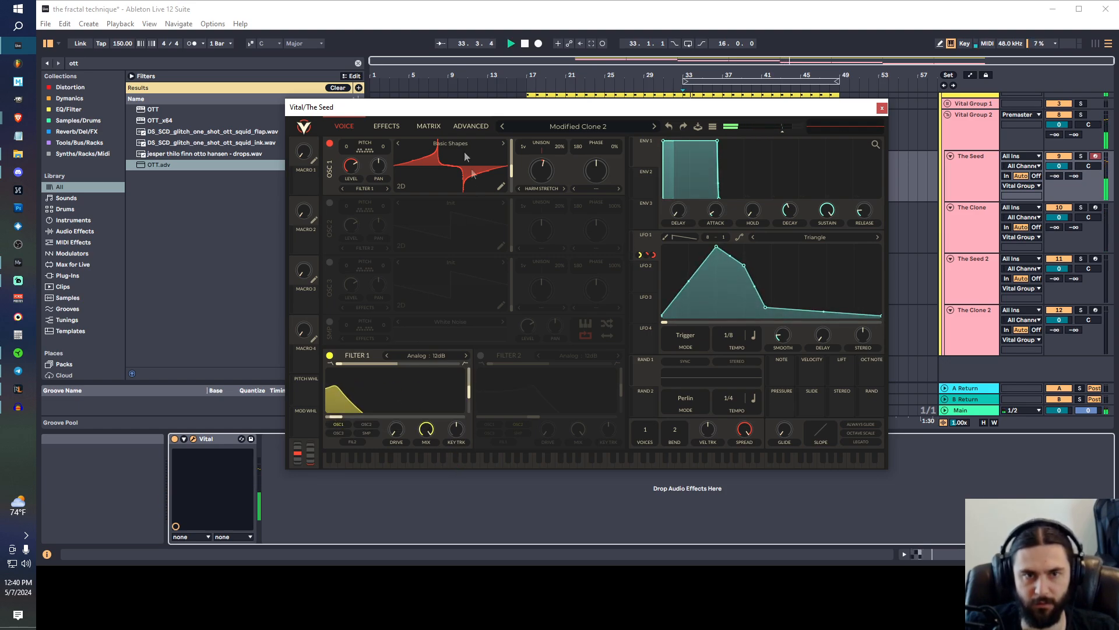
click(387, 126)
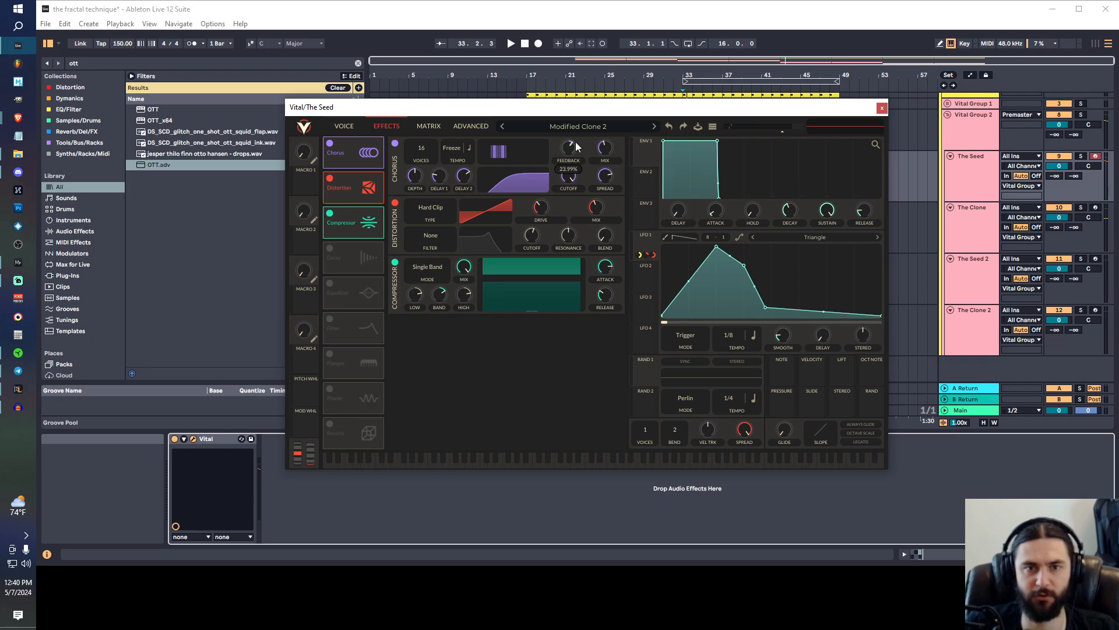
key(space)
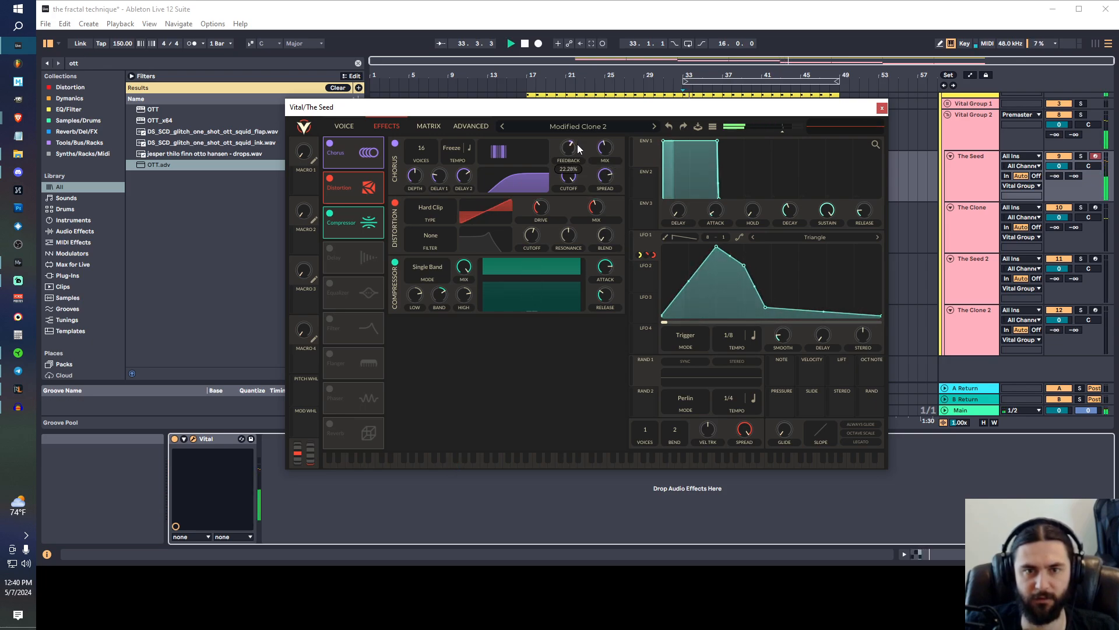
click(344, 125)
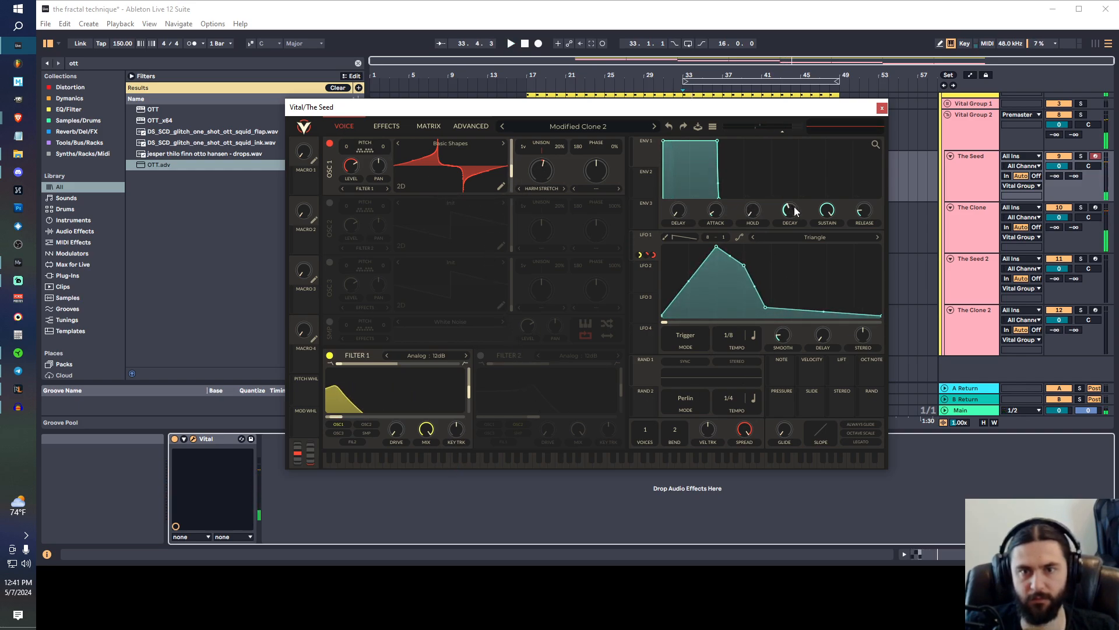
- Shorten Envelope 1's decay and lower its sustain in The Seed's Vital, with a small release adjustment
drag(827, 211, 786, 228)
key(space)
key(space)
drag(783, 226, 783, 222)
drag(859, 211, 863, 217)
key(space)
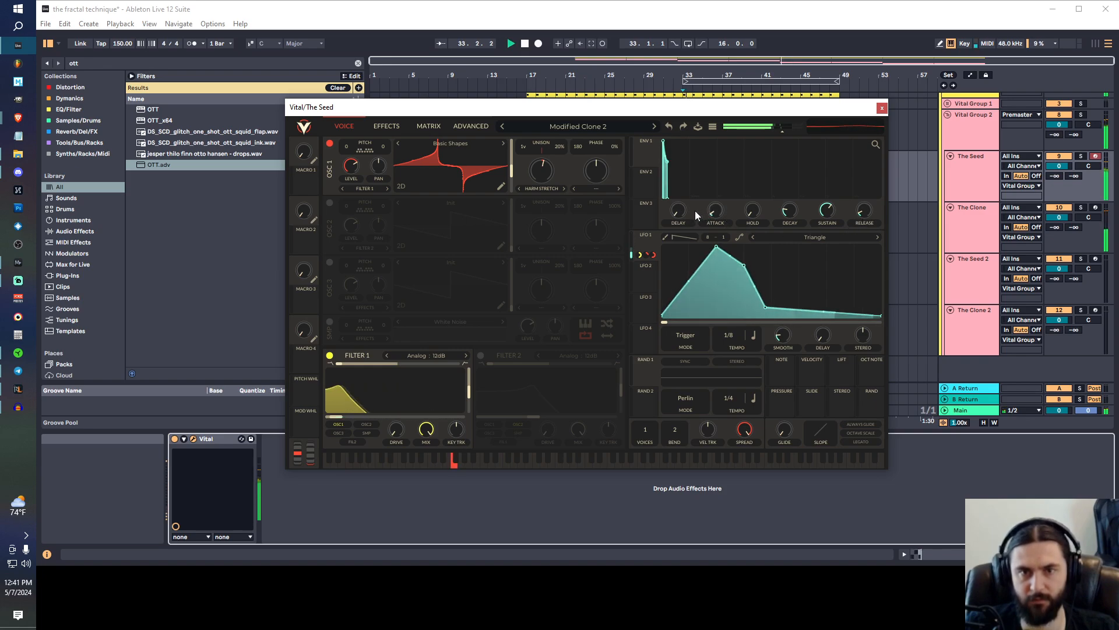
- Fine-tune Envelope 1's attack and set its release to about 0.064 seconds while auditioning, and close The Seed's Vital
key(space)
key(space)
key(space)
drag(714, 220, 715, 211)
key(space)
mouse_move(865, 214)
mouse_down()
mouse_move(853, 232)
mouse_move(859, 191)
mouse_move(867, 210)
mouse_up()
key(space)
key(space)
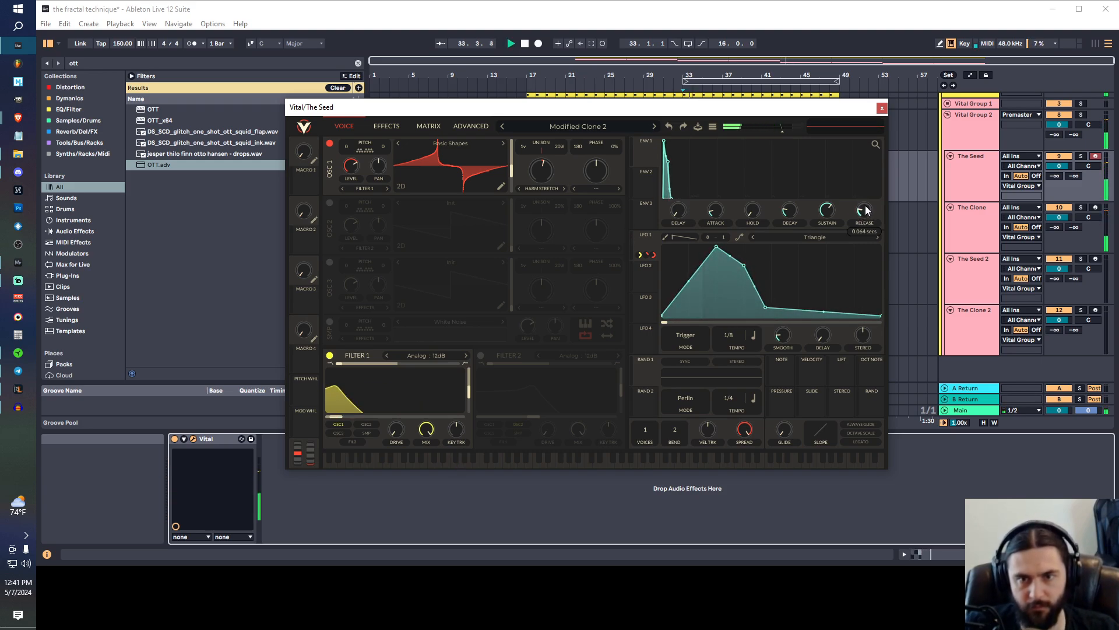
click(882, 107)
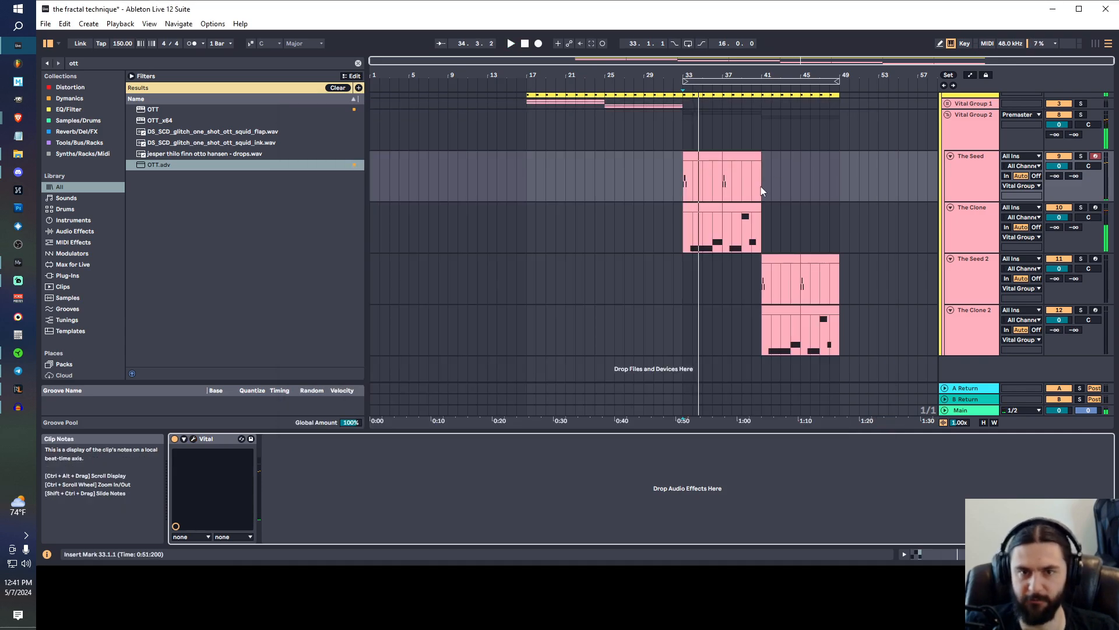
- In Vital on The Clone of Vital Group 2, fine-tune Filter 1's modulation and set the chorus mix to about 36%
click(693, 227)
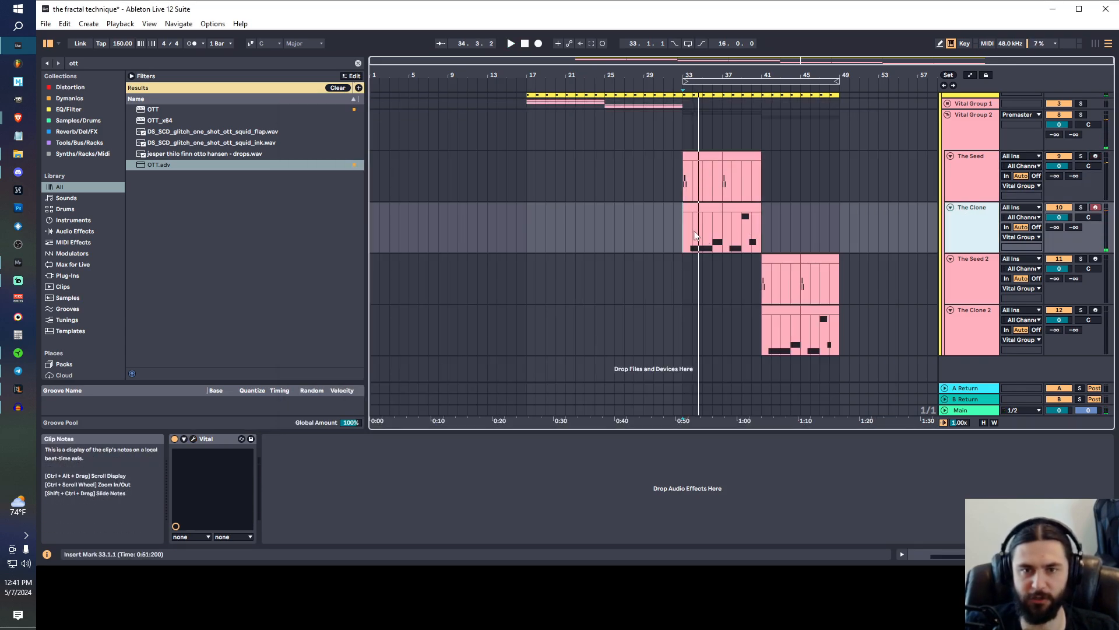
click(194, 439)
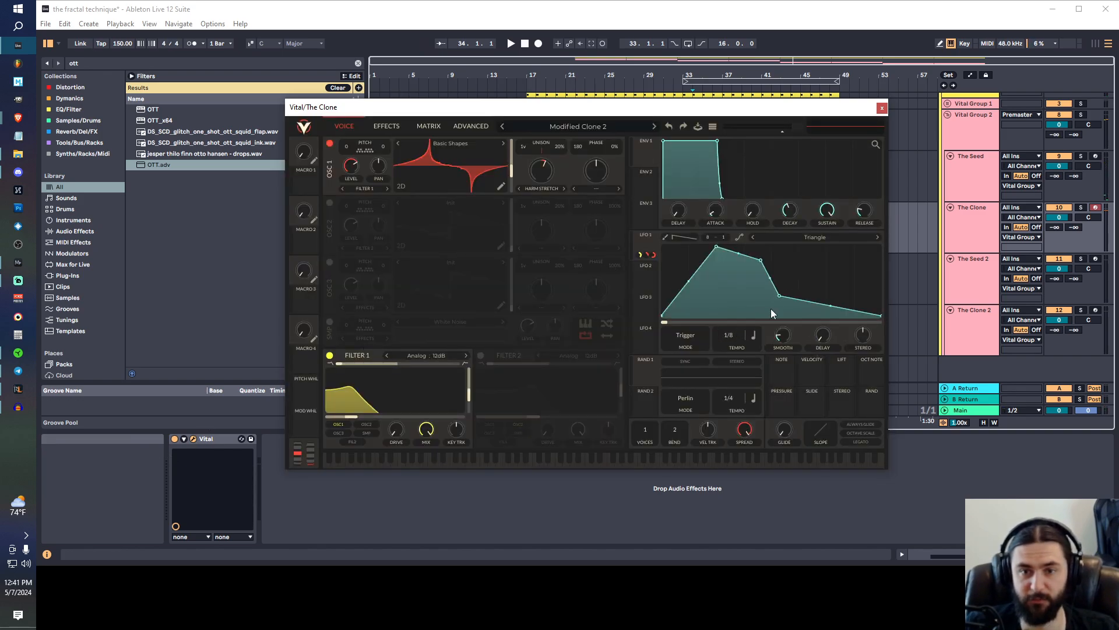
key(space)
drag(398, 407, 397, 402)
drag(469, 395, 469, 391)
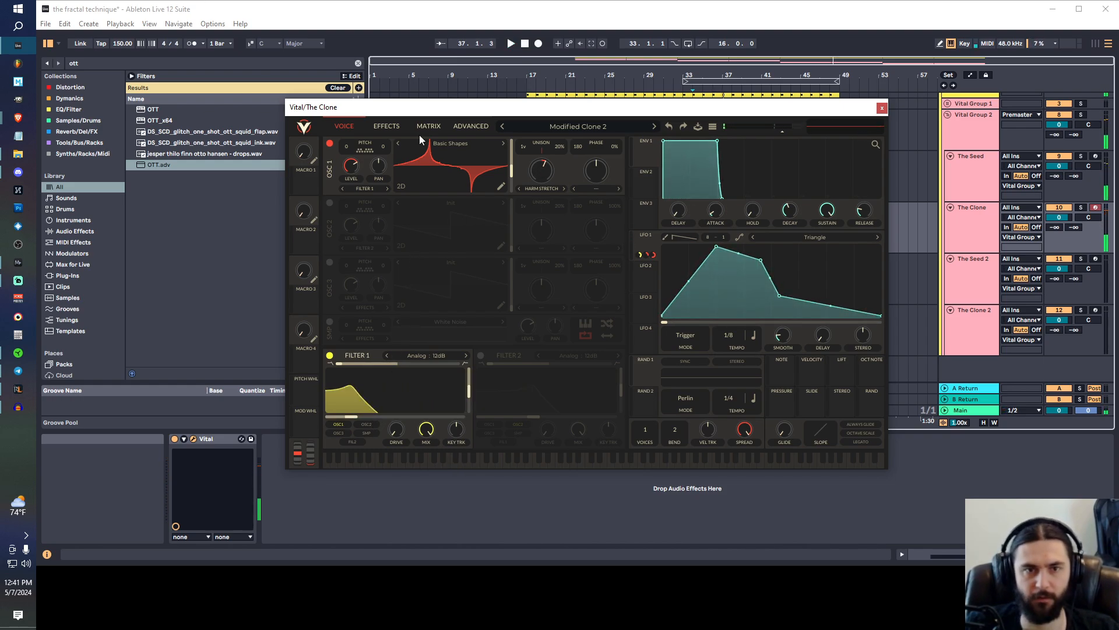
click(387, 126)
key(space)
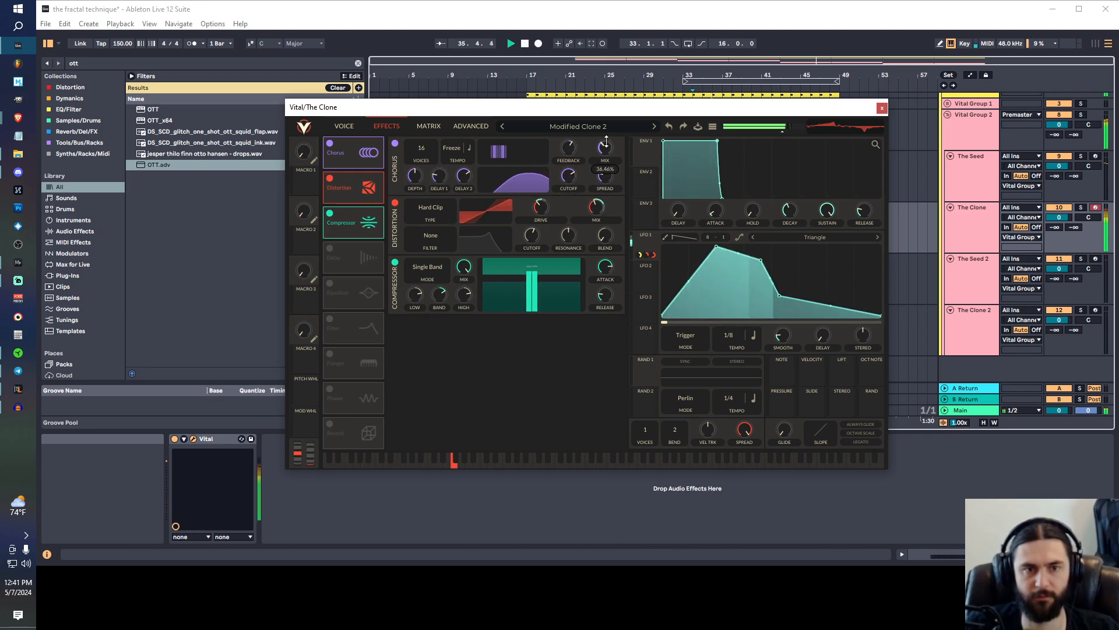
- Enable The Clone's Flanger, place it directly after the Chorus and set its tempo to Freeze
click(330, 353)
drag(342, 362, 357, 189)
drag(434, 256, 431, 326)
drag(415, 203, 398, 380)
key(space)
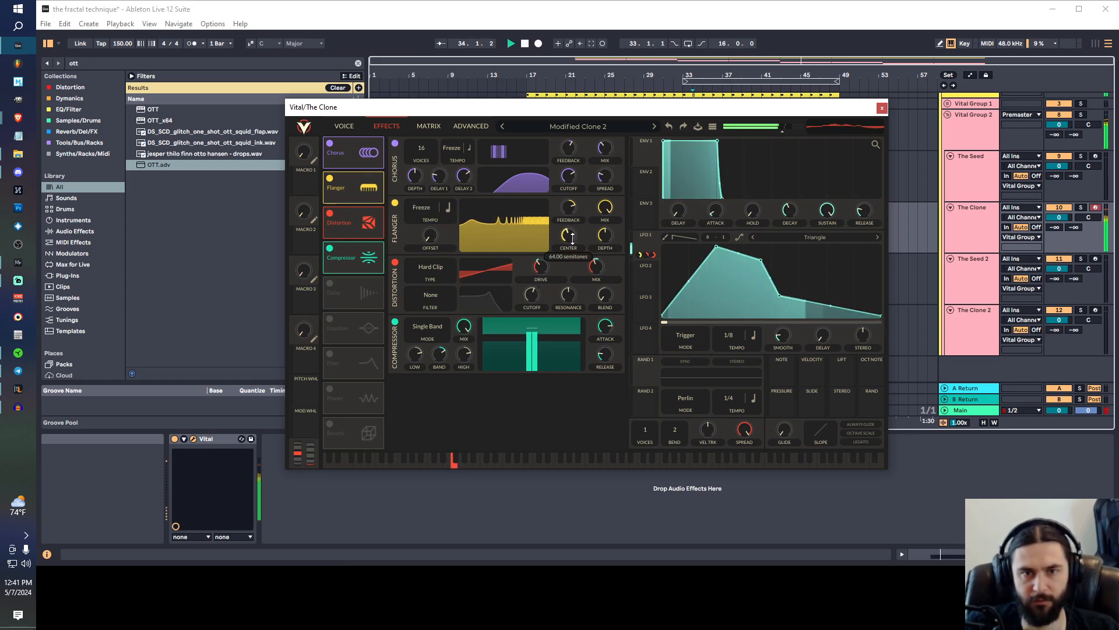
- Set the Flanger's mix to about 45% and its center to about 45 semitones while auditioning, and close The Clone's Vital
drag(639, 254, 565, 243)
key(space)
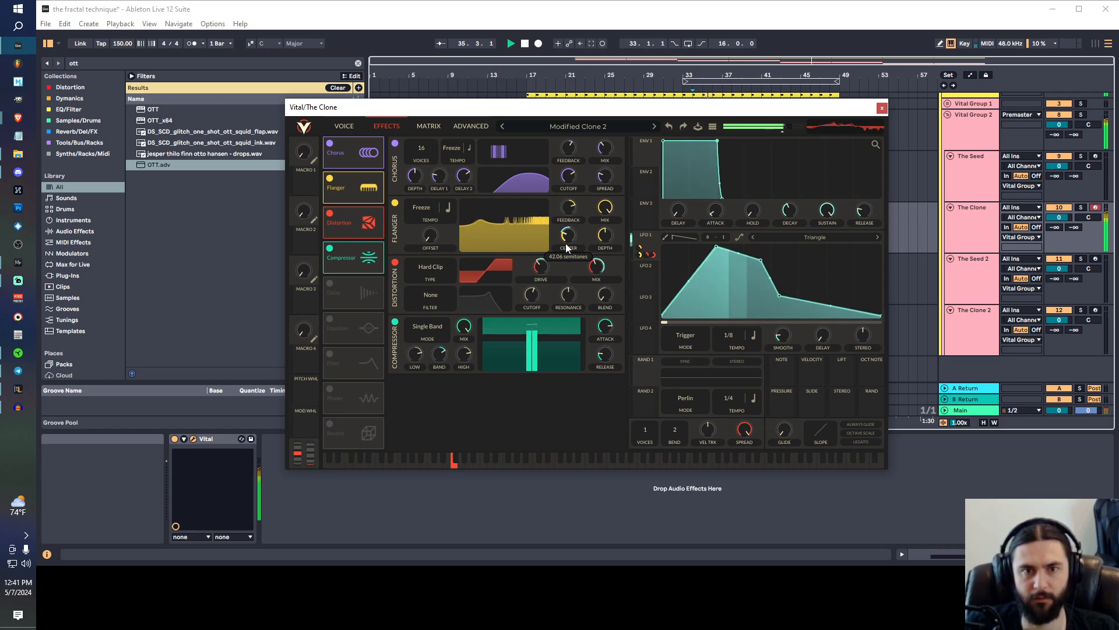
drag(606, 206, 610, 251)
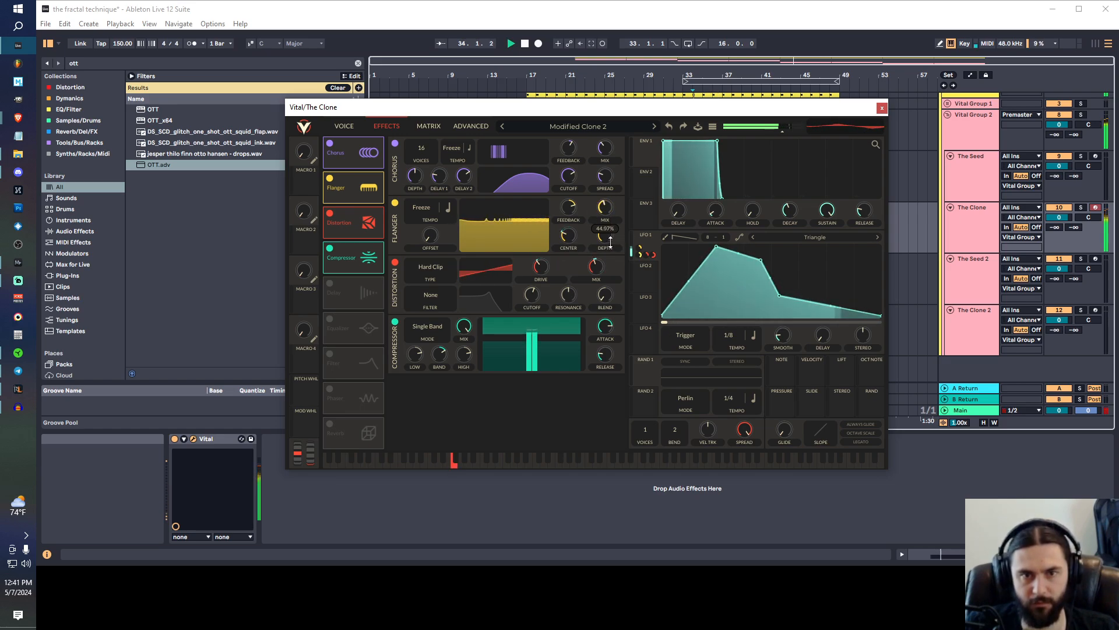
drag(573, 231, 576, 236)
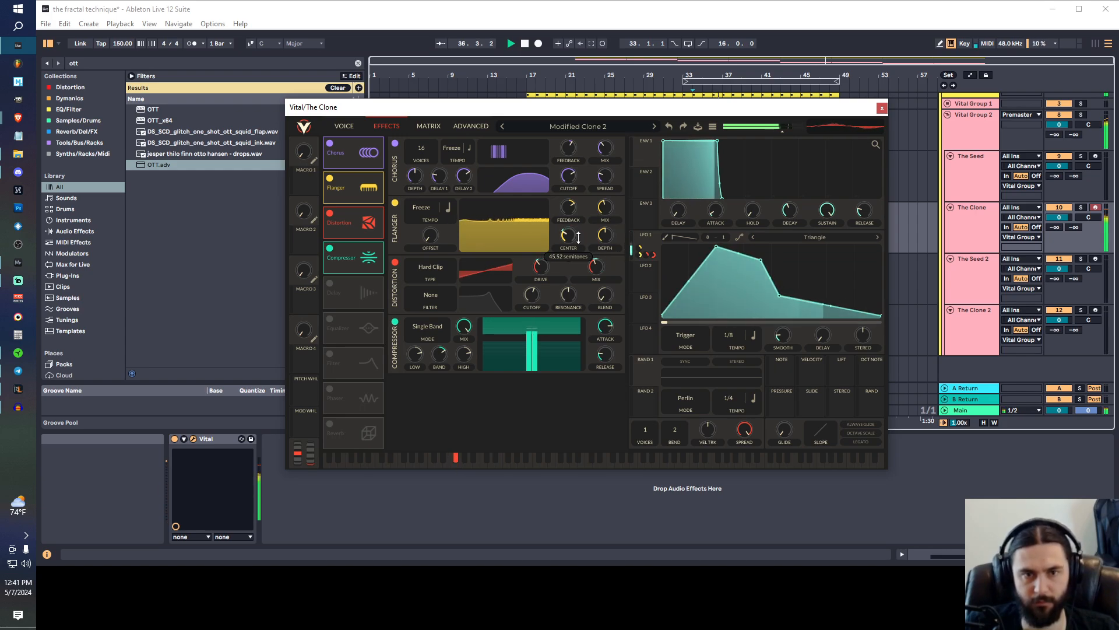
click(881, 110)
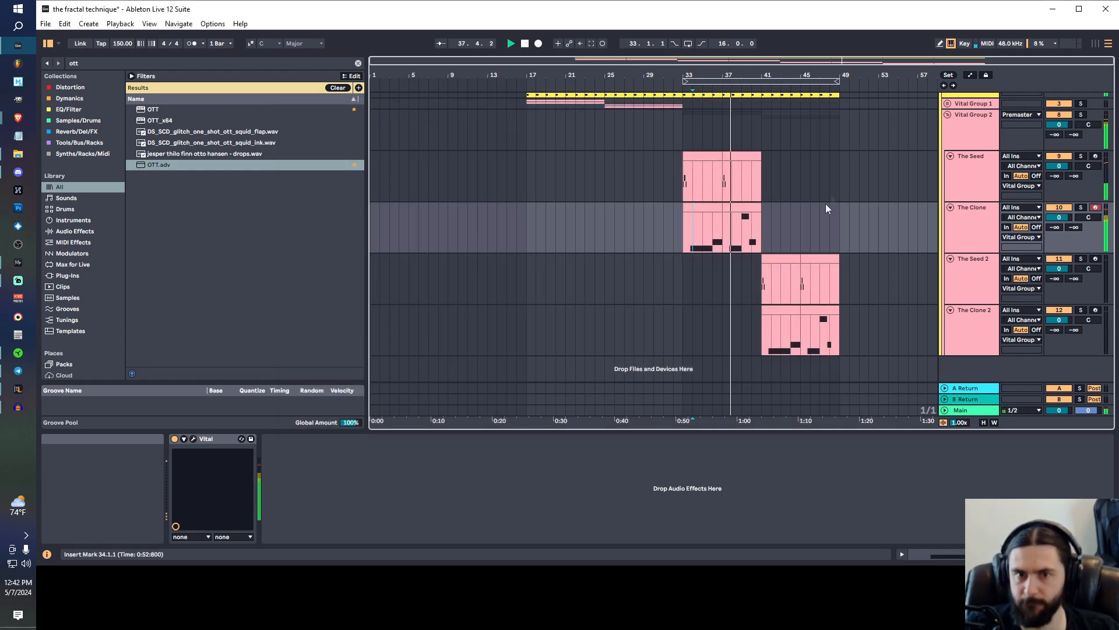
- Reopen Vital on The Seed track of Vital Group 2 and raise Envelope 1's sustain to 1.000, auditioning from bar 33
click(684, 180)
scroll(825, 226, up, 1)
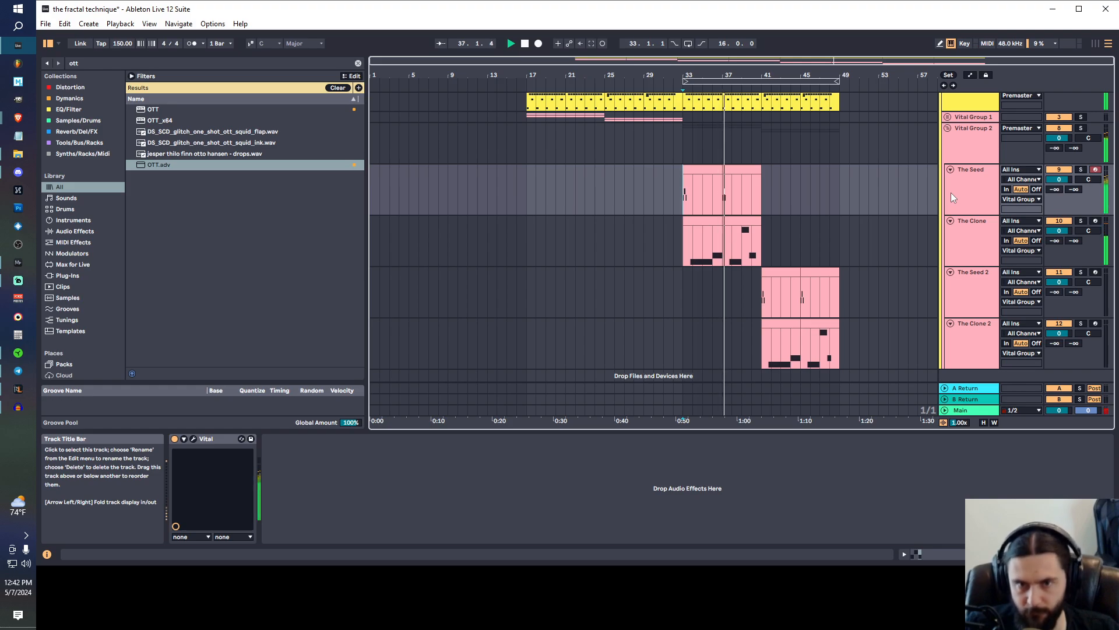
key(space)
drag(970, 191, 350, 447)
click(193, 438)
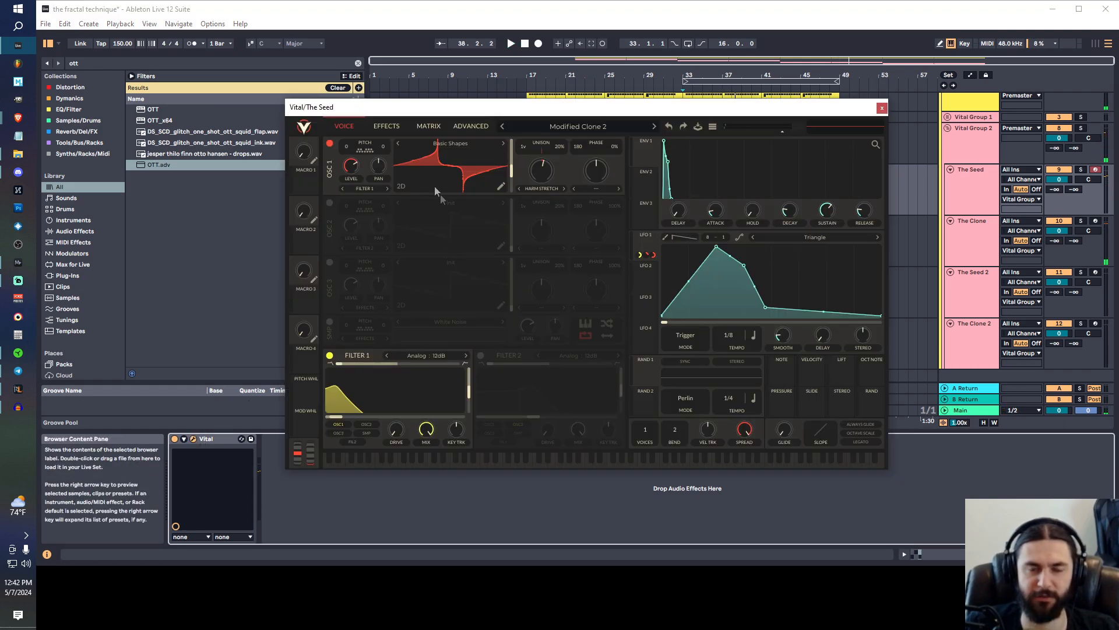
click(386, 126)
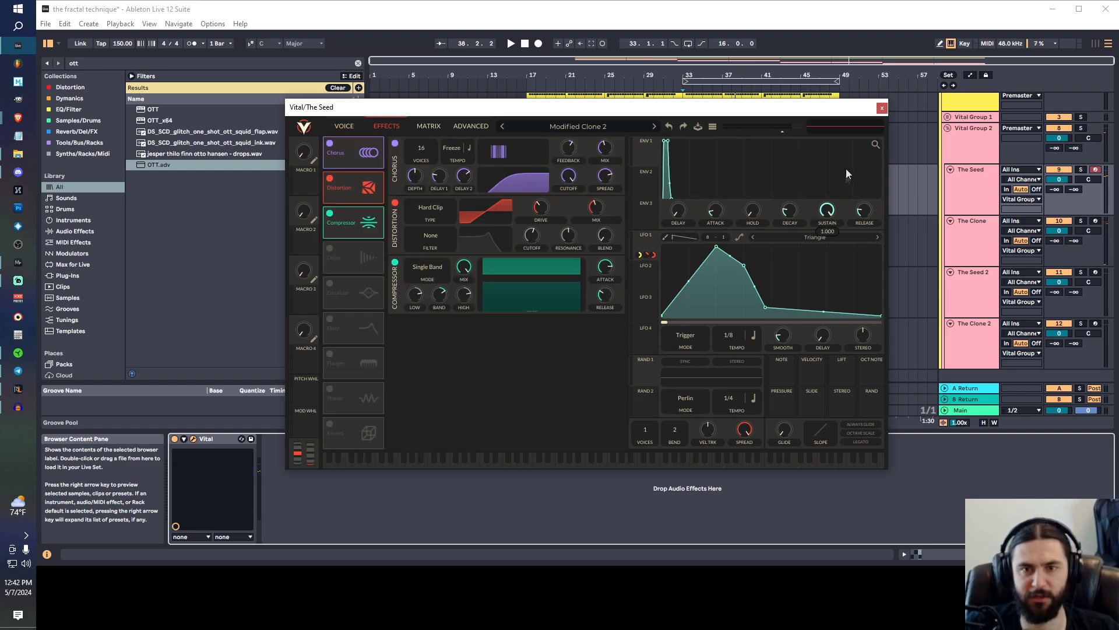
key(space)
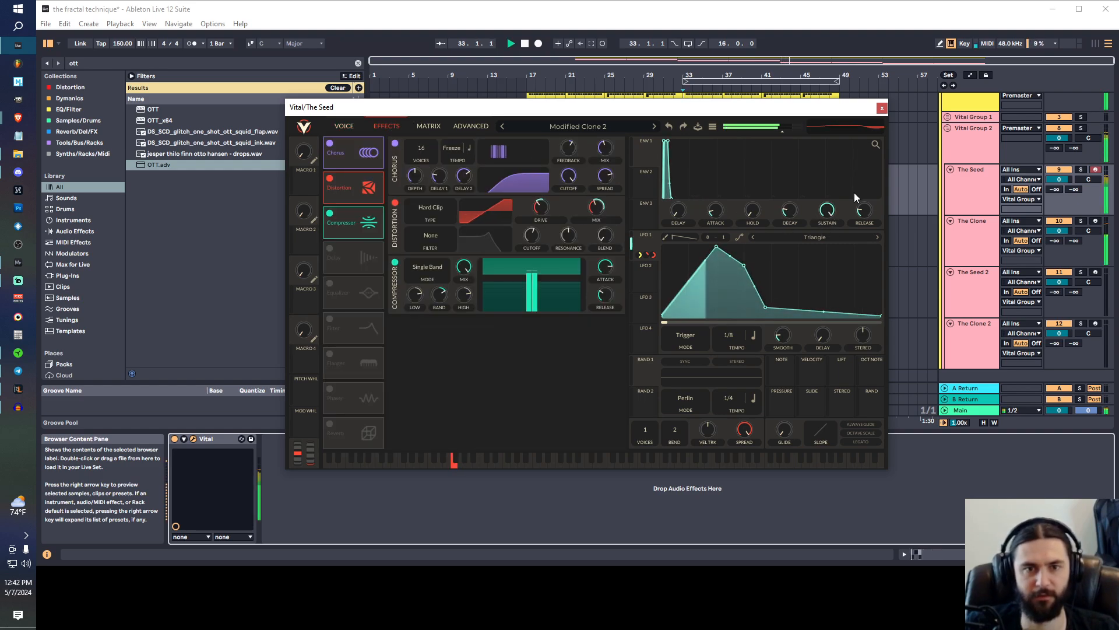
click(882, 108)
key(space)
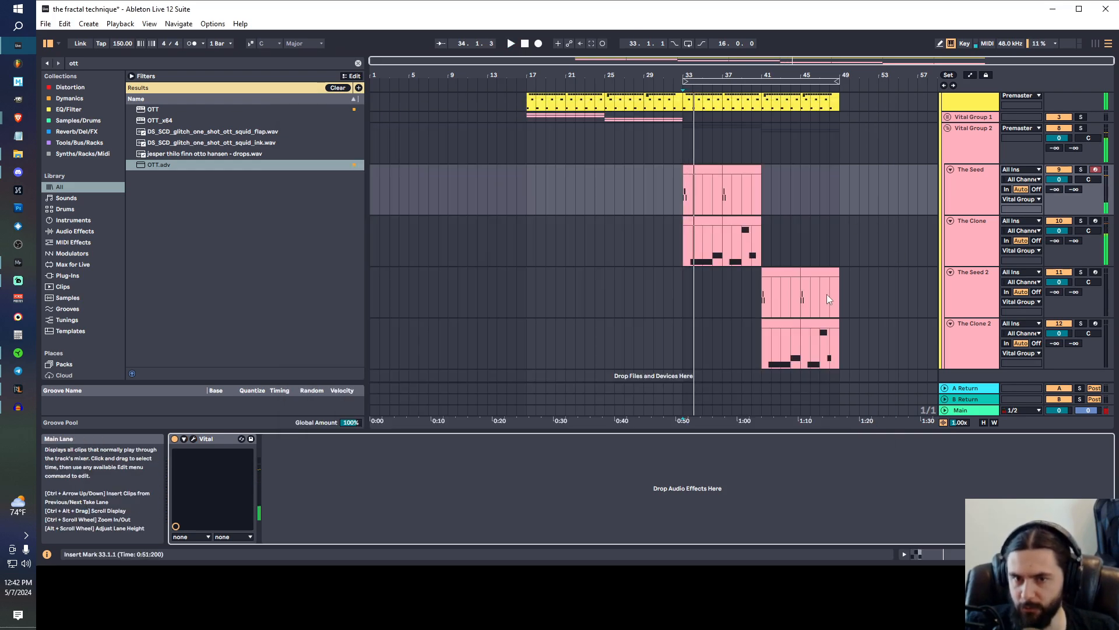
- Select The Seed 2 track in Vital Group 2 and audition its section from bar 41
scroll(817, 284, down, 1)
scroll(800, 278, up, 3)
mouse_move(802, 281)
mouse_down()
mouse_move(699, 225)
mouse_move(607, 214)
mouse_up()
click(544, 249)
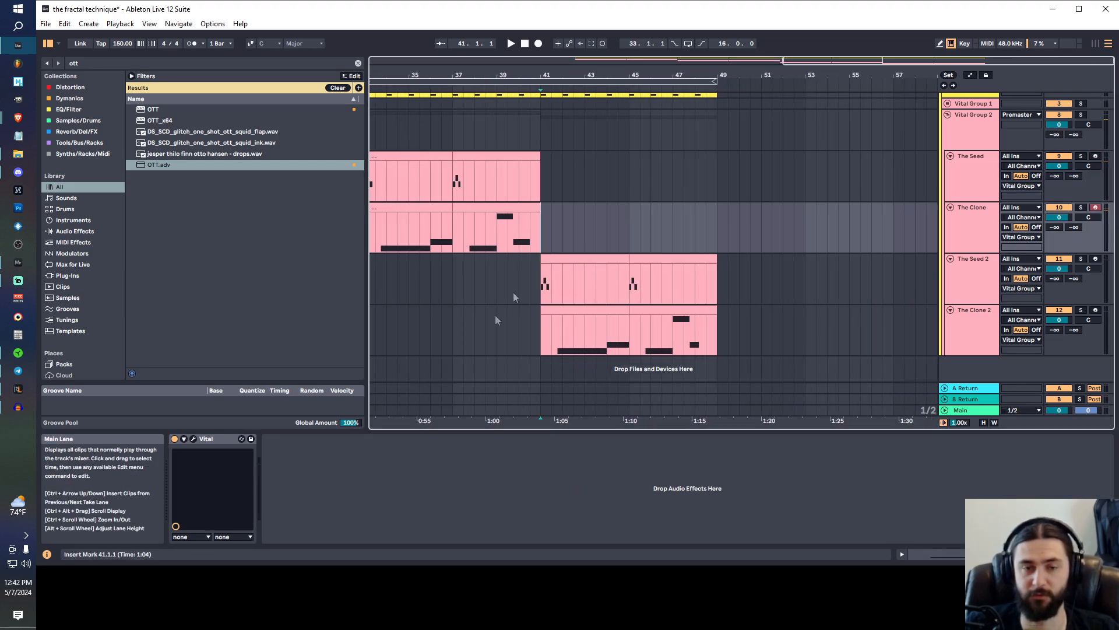
click(961, 275)
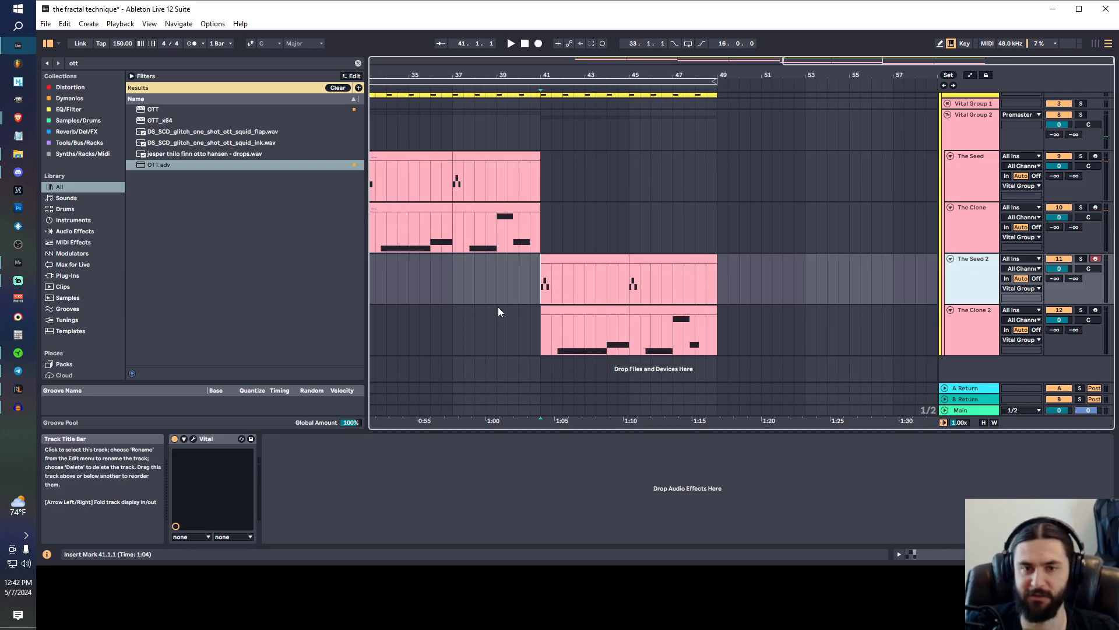
click(536, 290)
key(space)
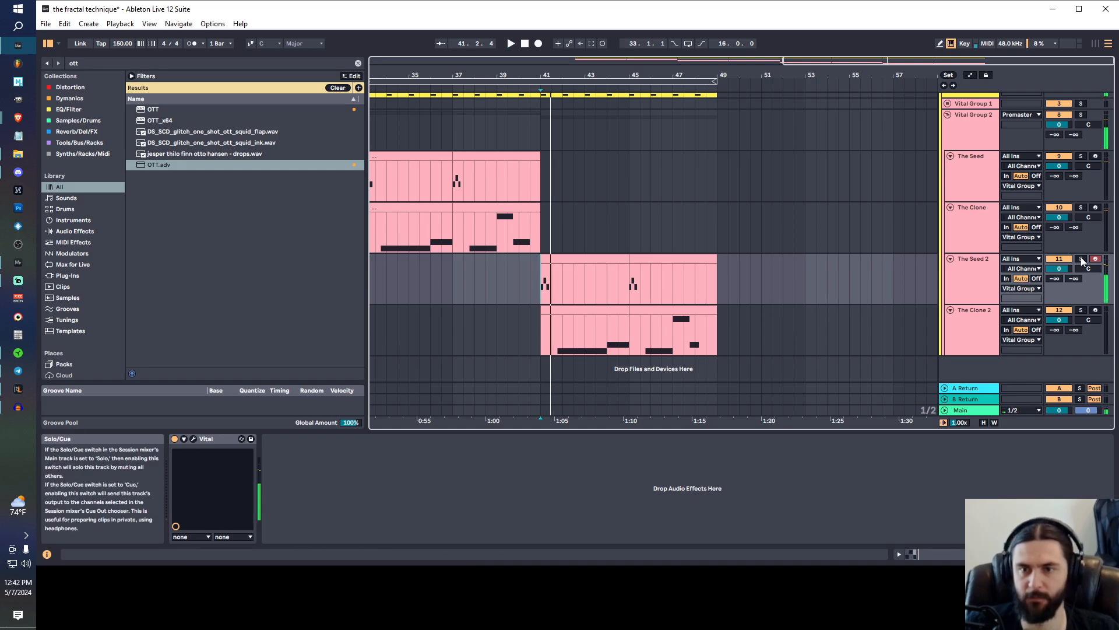
key(space)
click(1081, 259)
key(space)
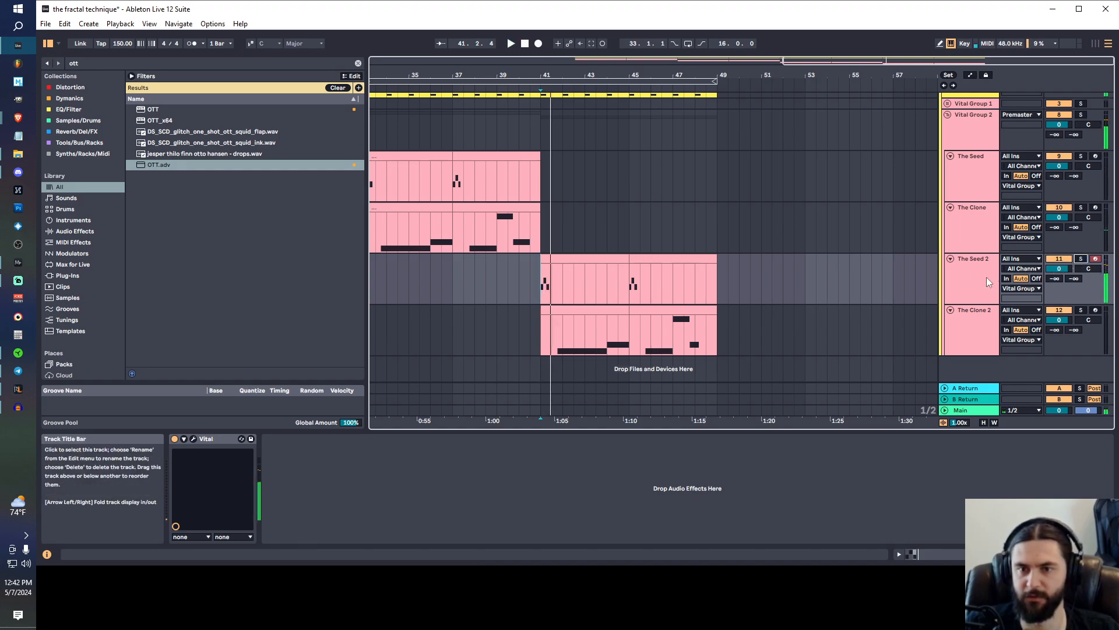
- Open Vital on The Seed 2, reshape LFO 1 with a flat-topped peak and long fall, and set its tempo to 1/2
click(194, 438)
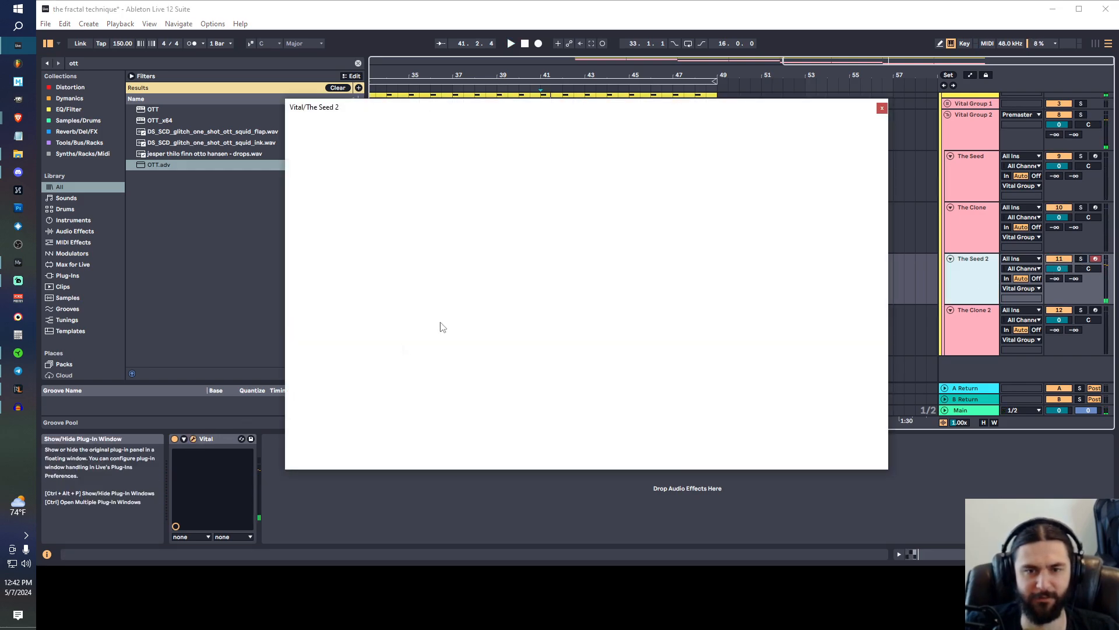
drag(563, 113, 609, 120)
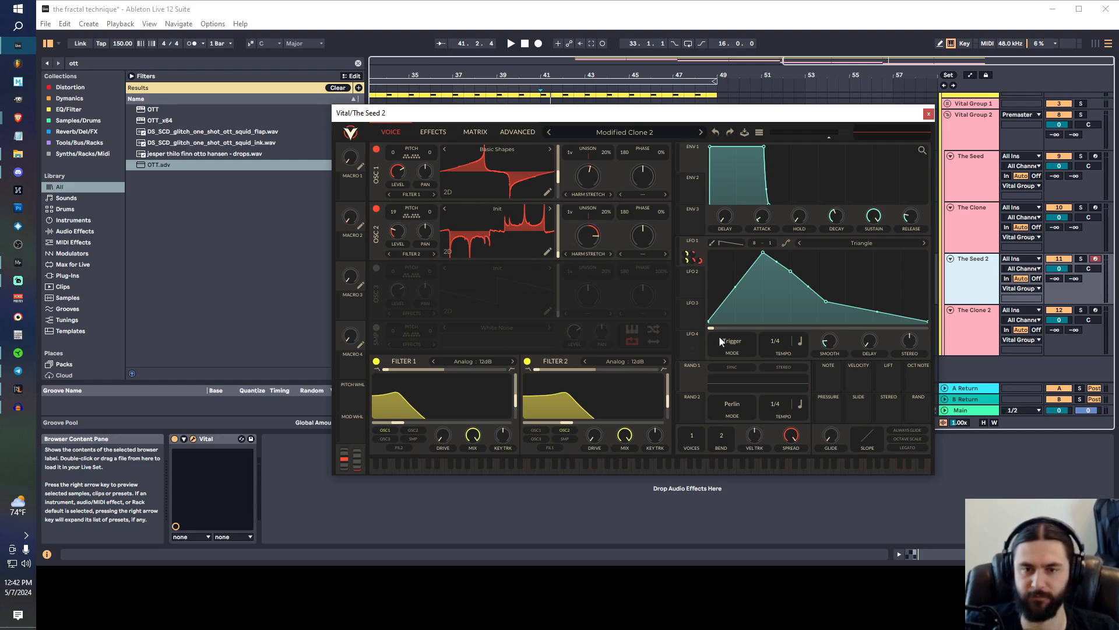
drag(826, 301, 744, 253)
key(space)
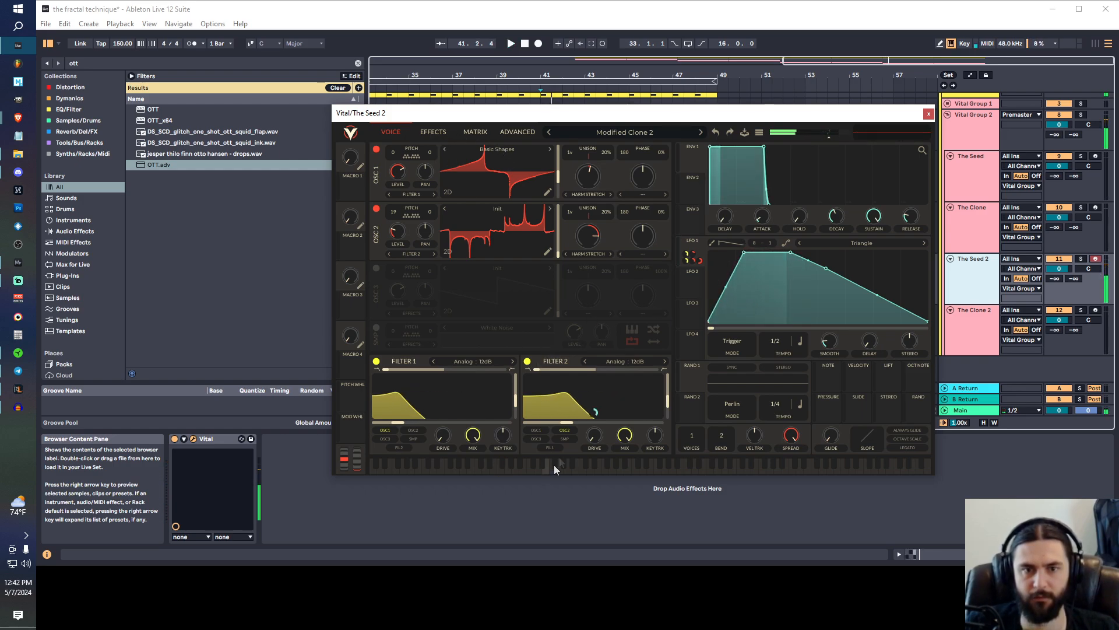
- Reduce The Seed 2's chorus spread and adjust its mix and feedback while auditioning, and close the plug-in
click(442, 126)
key(space)
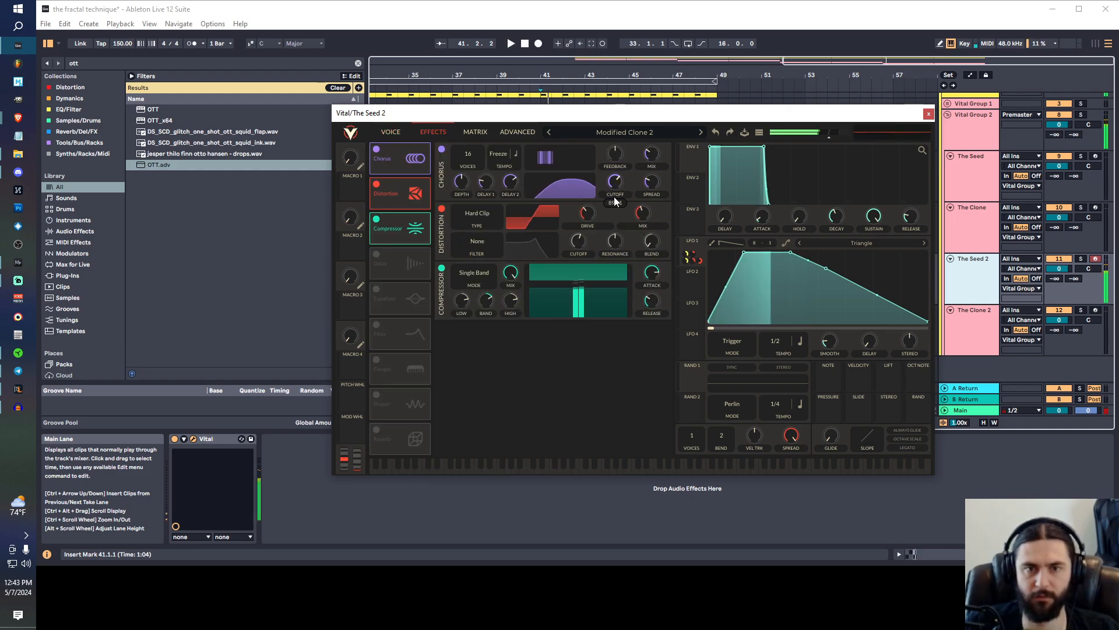
drag(654, 183, 616, 182)
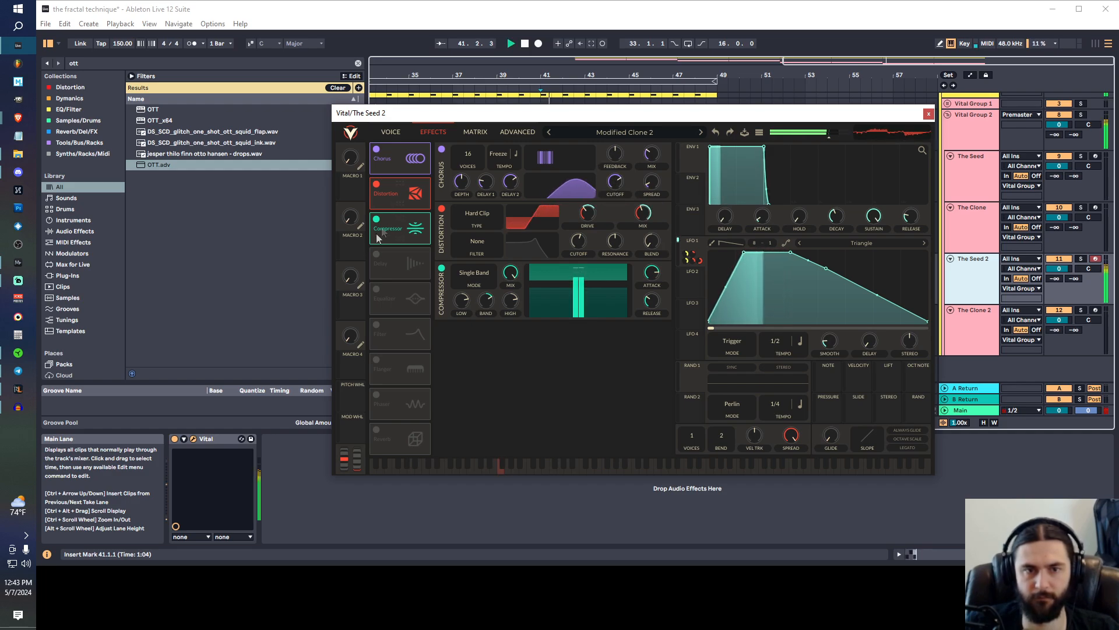
key(space)
mouse_move(653, 154)
mouse_down()
mouse_move(652, 141)
mouse_move(623, 144)
mouse_move(652, 167)
mouse_up()
key(space)
key(space)
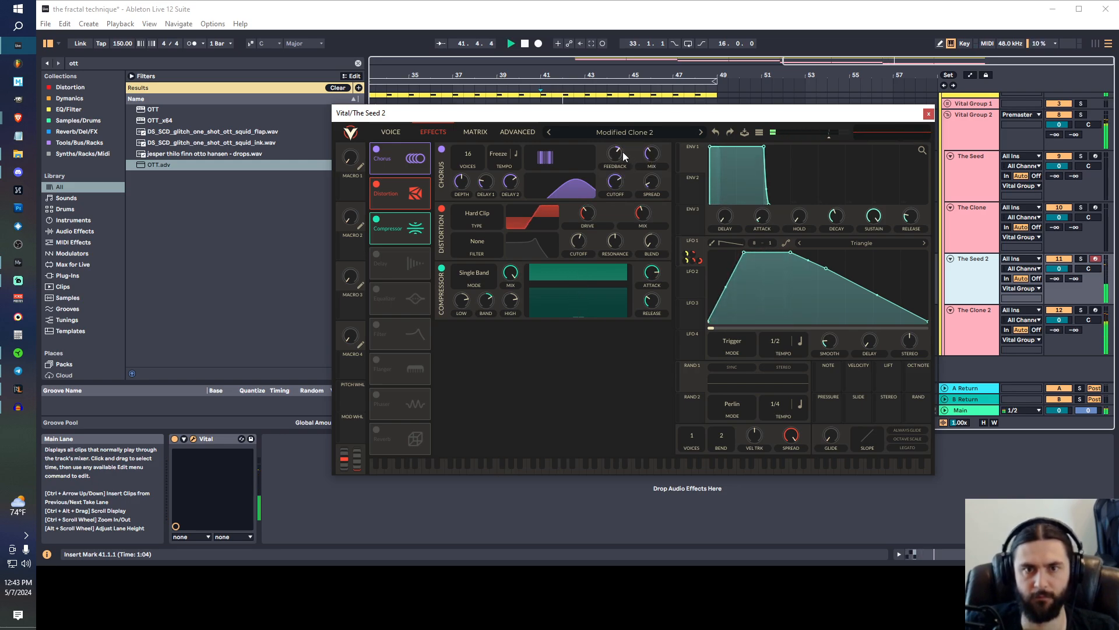
click(927, 116)
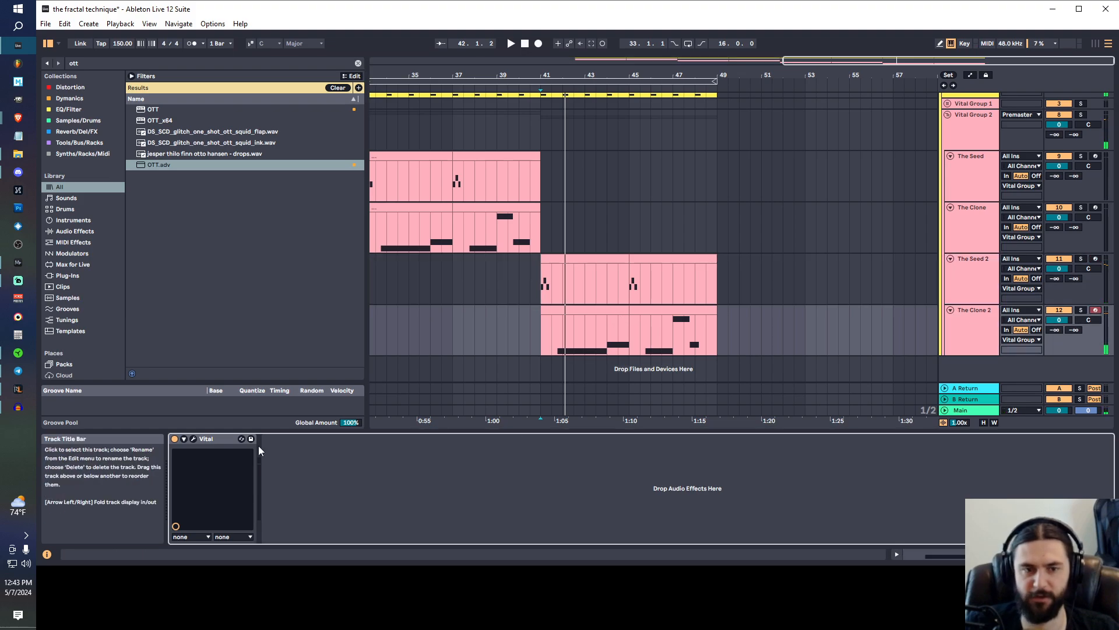
- Open Vital on The Clone 2, adjust oscillator 2's spectral morph, and give LFO 1 a flat-topped peak, long fall and 1/2 tempo
click(193, 438)
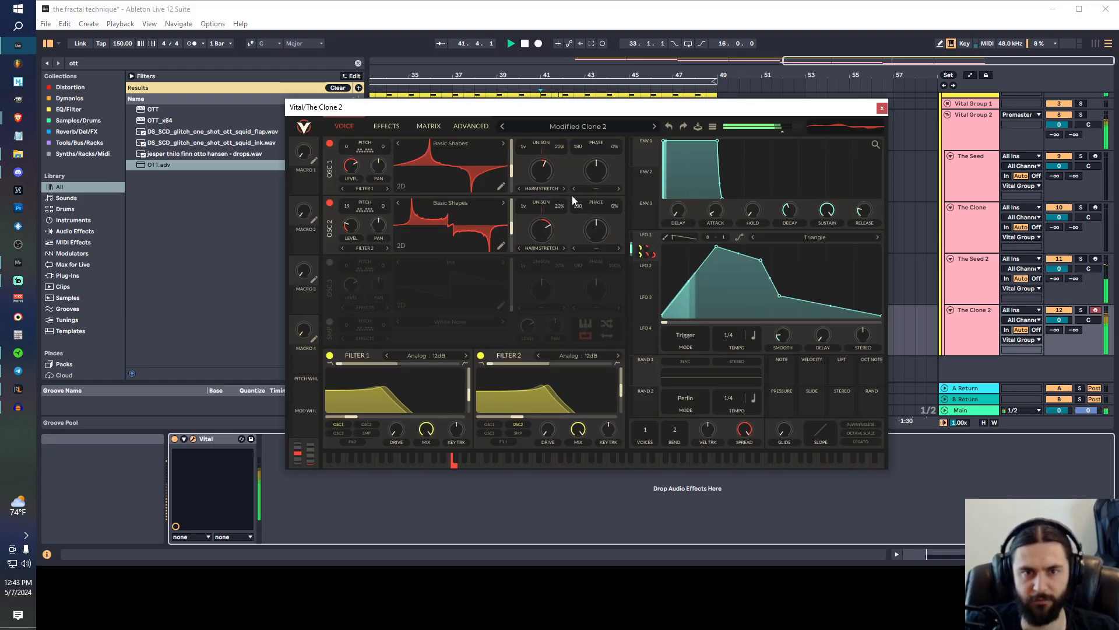
drag(542, 227, 542, 218)
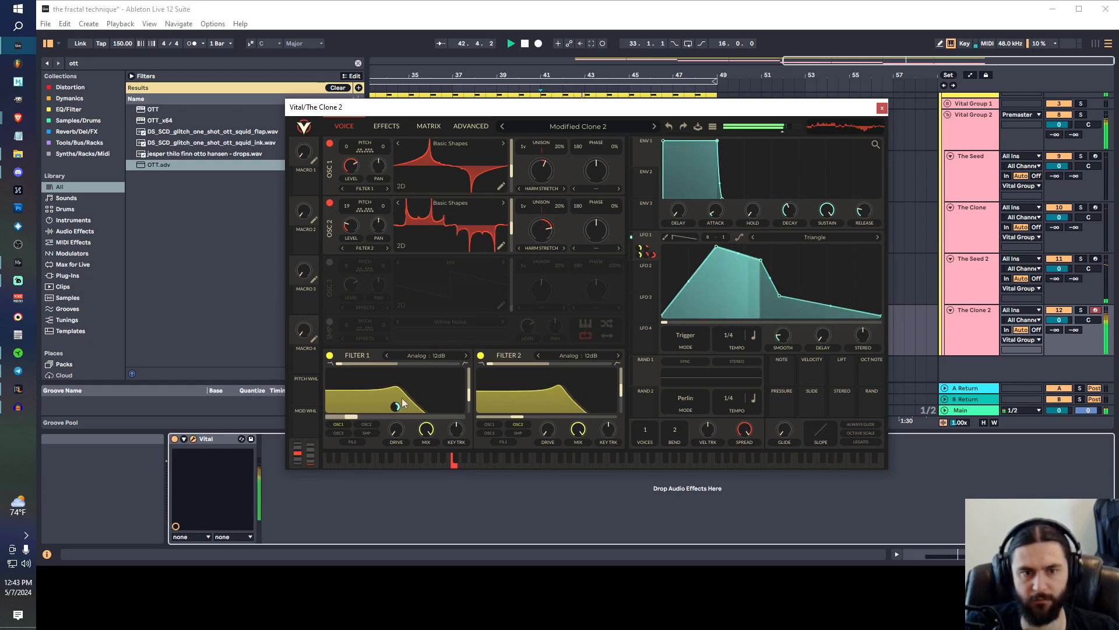
drag(781, 295, 771, 227)
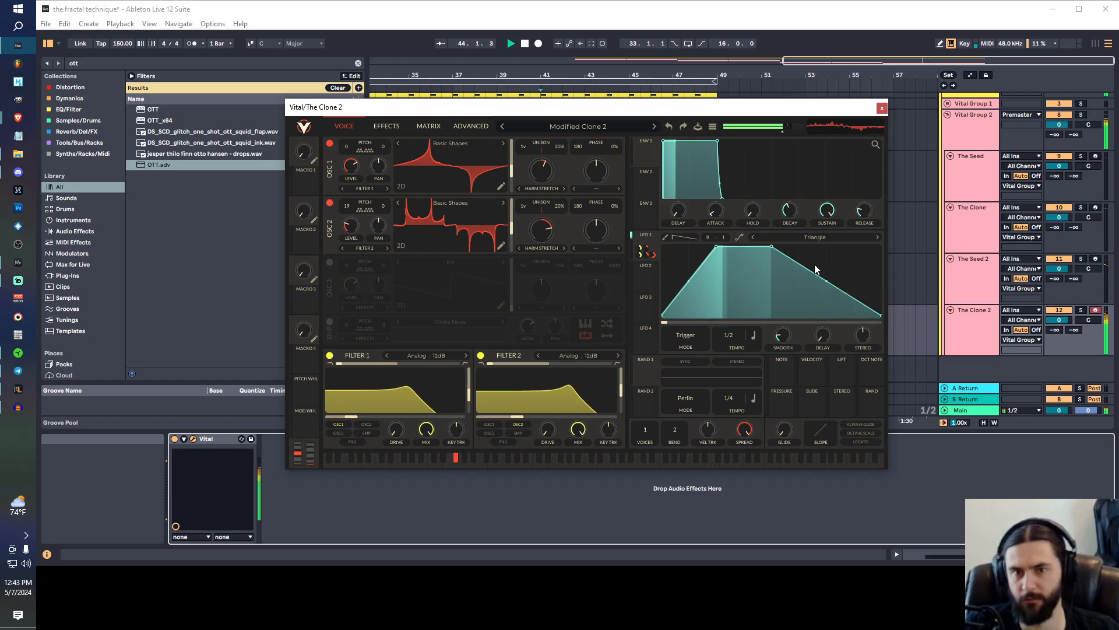
click(882, 108)
key(space)
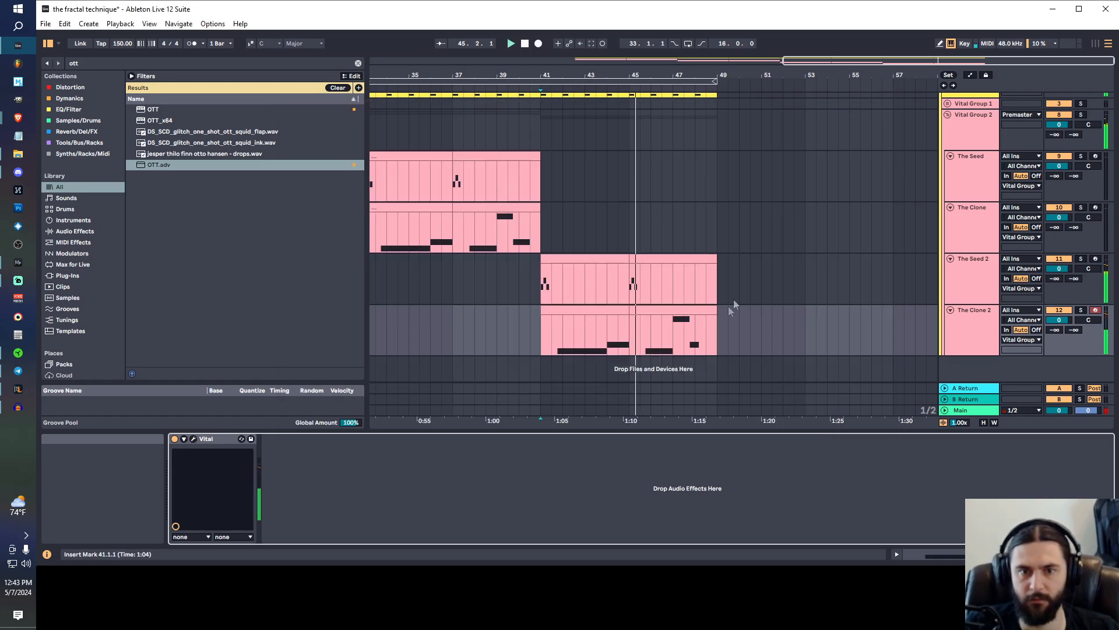
- In The Clone 2's first clip, lengthen the F0 note to beat 4.2 so it overlaps the F#0 note
click(615, 311)
click(943, 389)
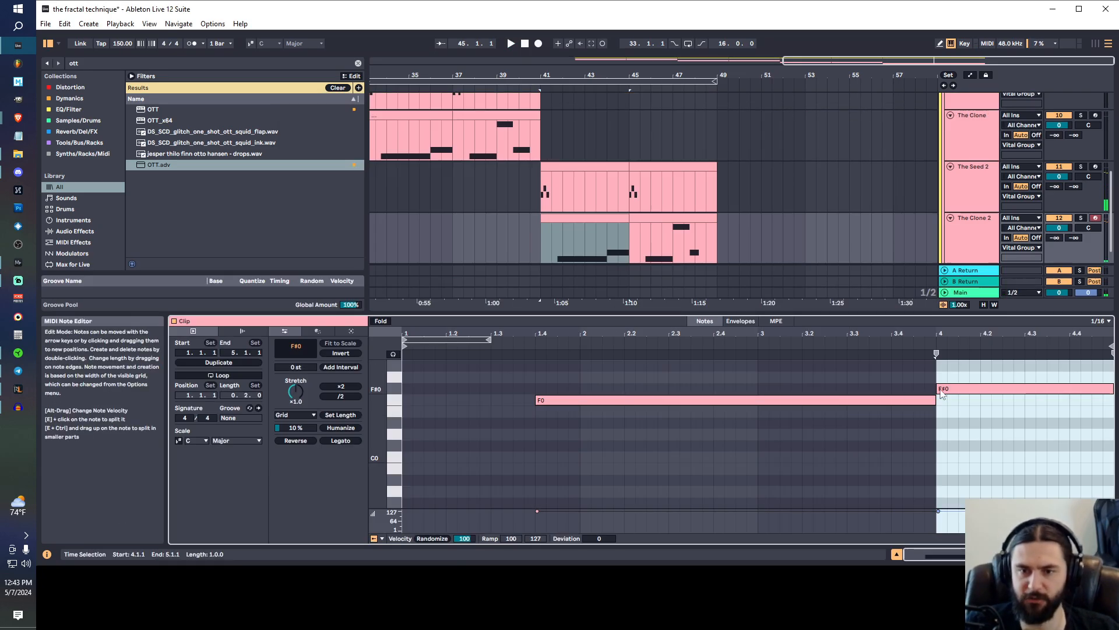
click(937, 401)
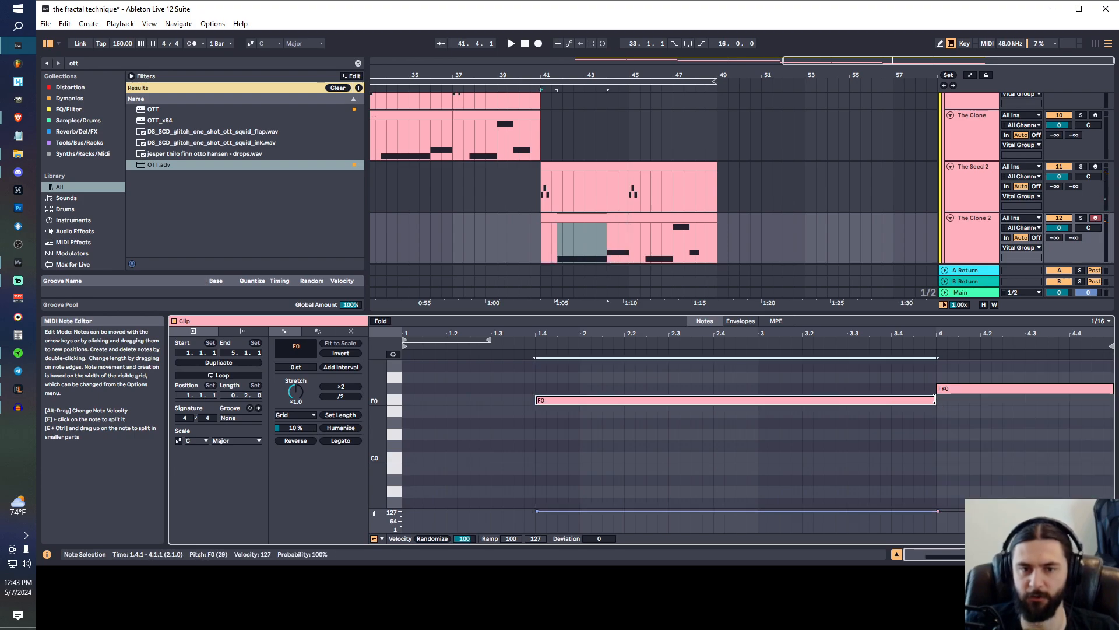
drag(935, 400, 981, 408)
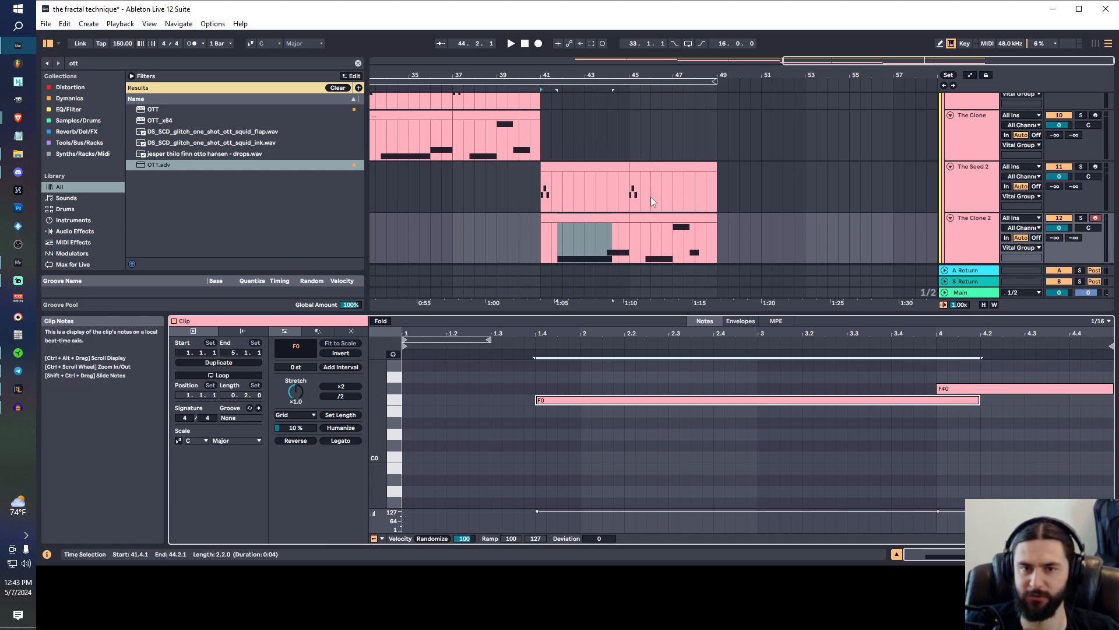
- Enable legato in The Clone 2's Vital patch, raise glide to about 0.34 secs, and audition before closing the plug-in
click(948, 243)
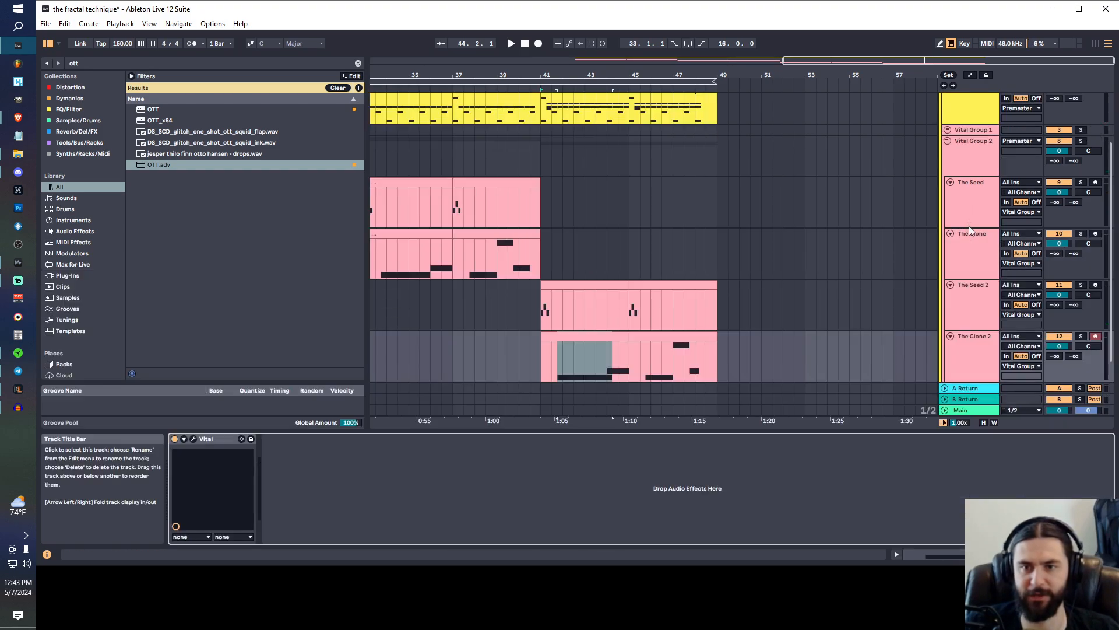
click(194, 438)
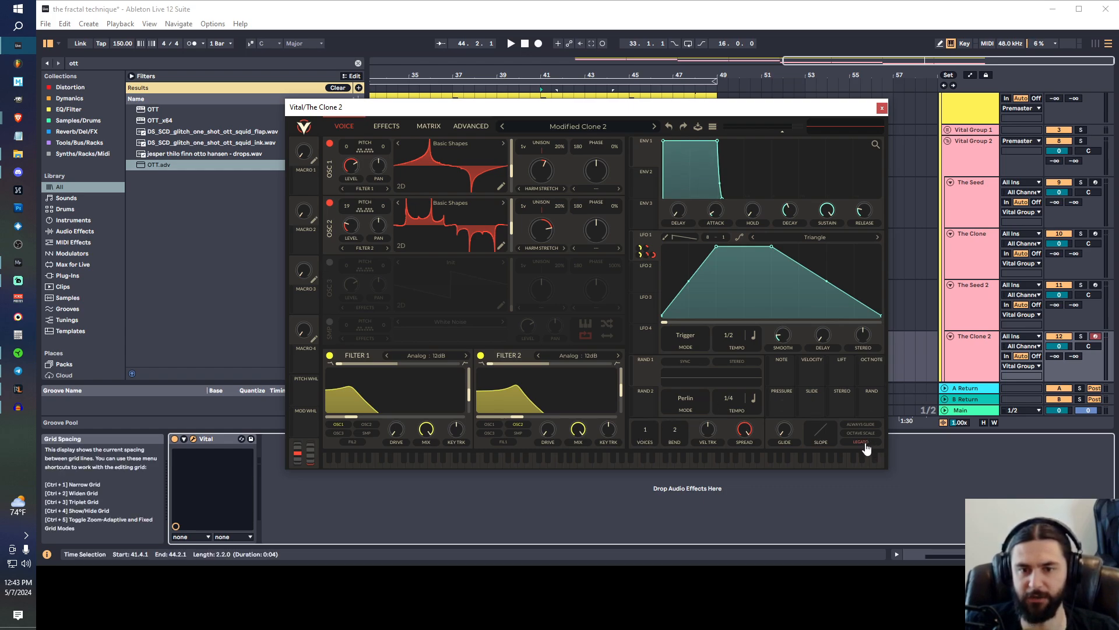
drag(782, 400, 781, 385)
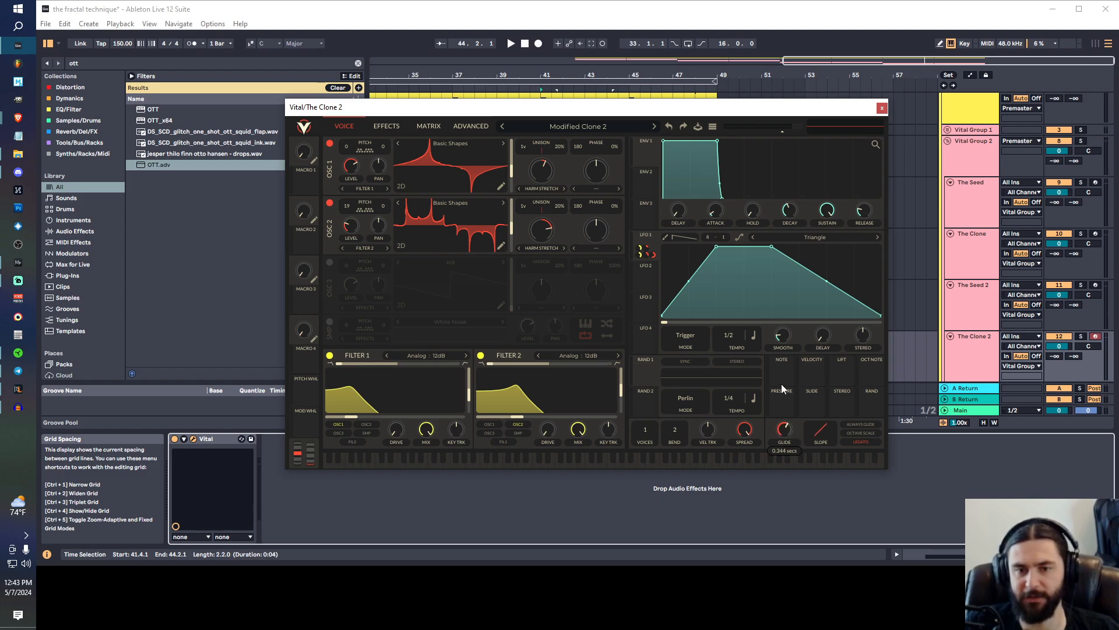
drag(781, 384, 782, 387)
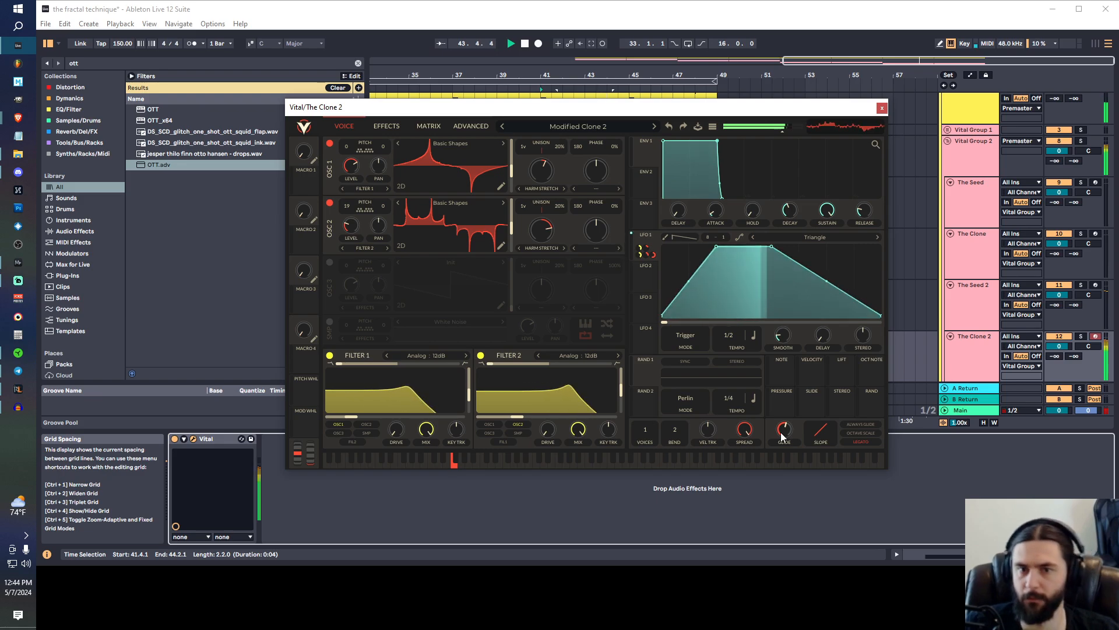
click(881, 109)
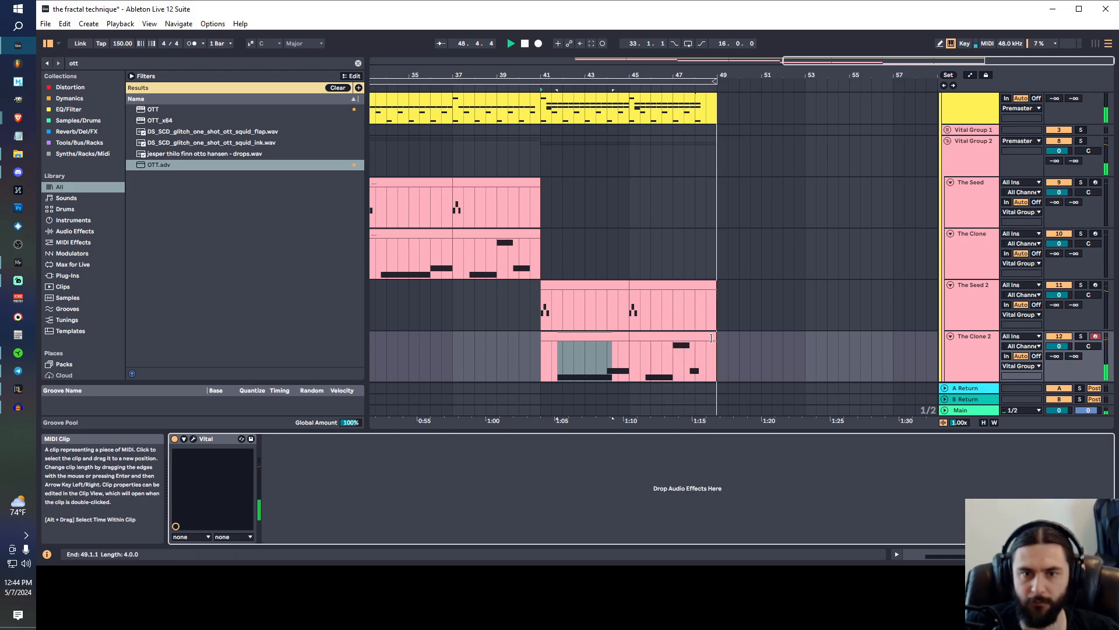
- Fold Vital Group 2 and play the whole arrangement from bar 17
scroll(672, 292, down, 4)
scroll(646, 312, up, 3)
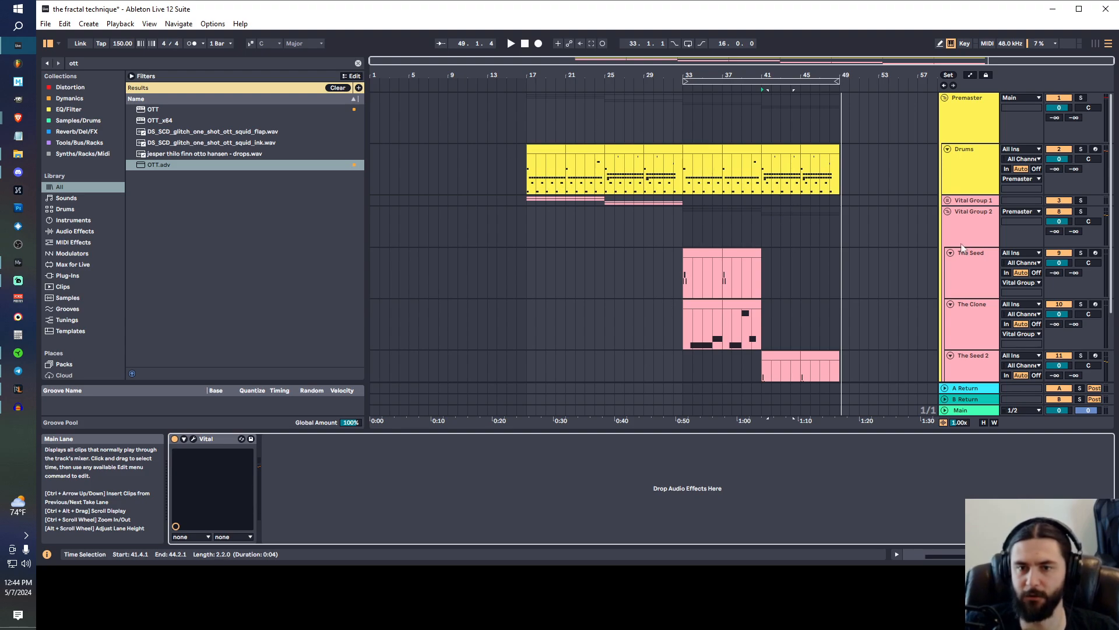
click(947, 212)
click(529, 203)
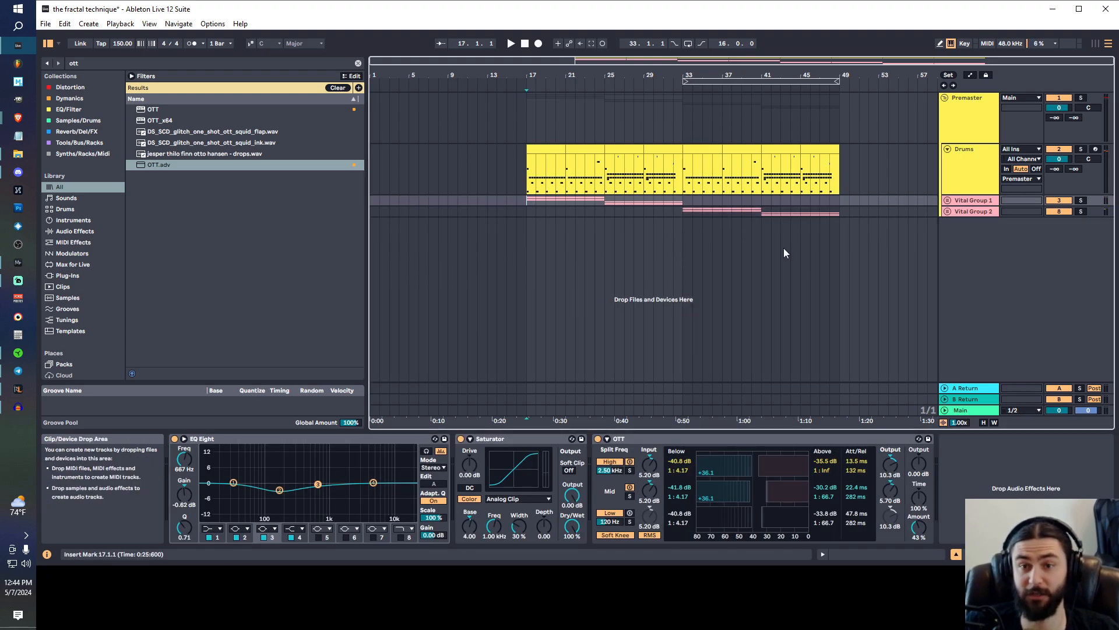
key(space)
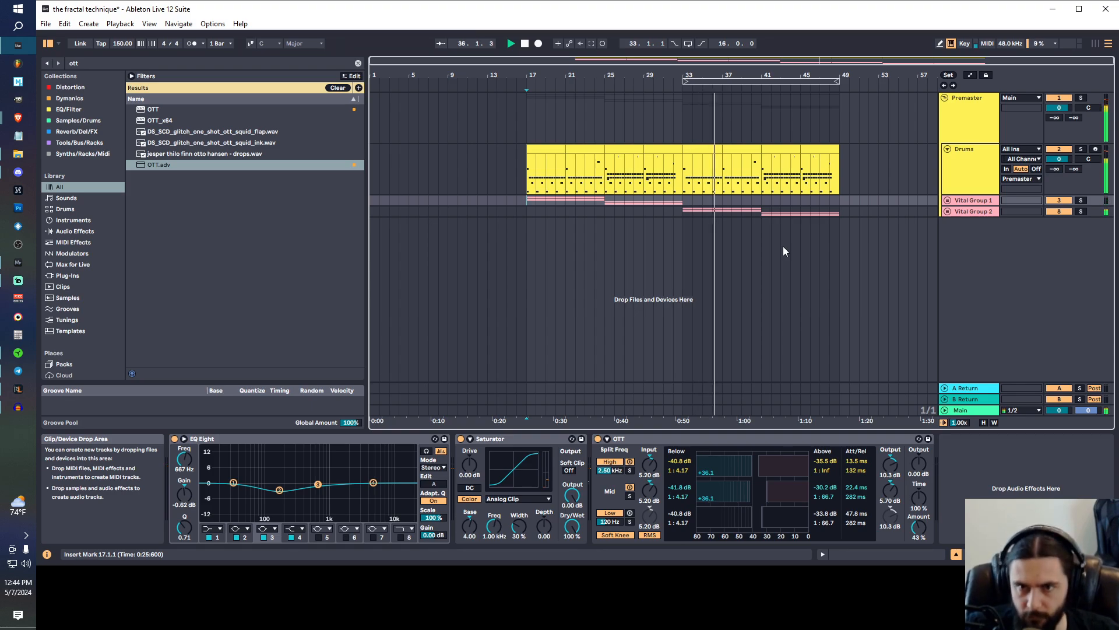
- Unfold Vital Group 1 and Vital Group 2, and set the insert mark at bar 33 on Group 2's The Seed track
click(948, 200)
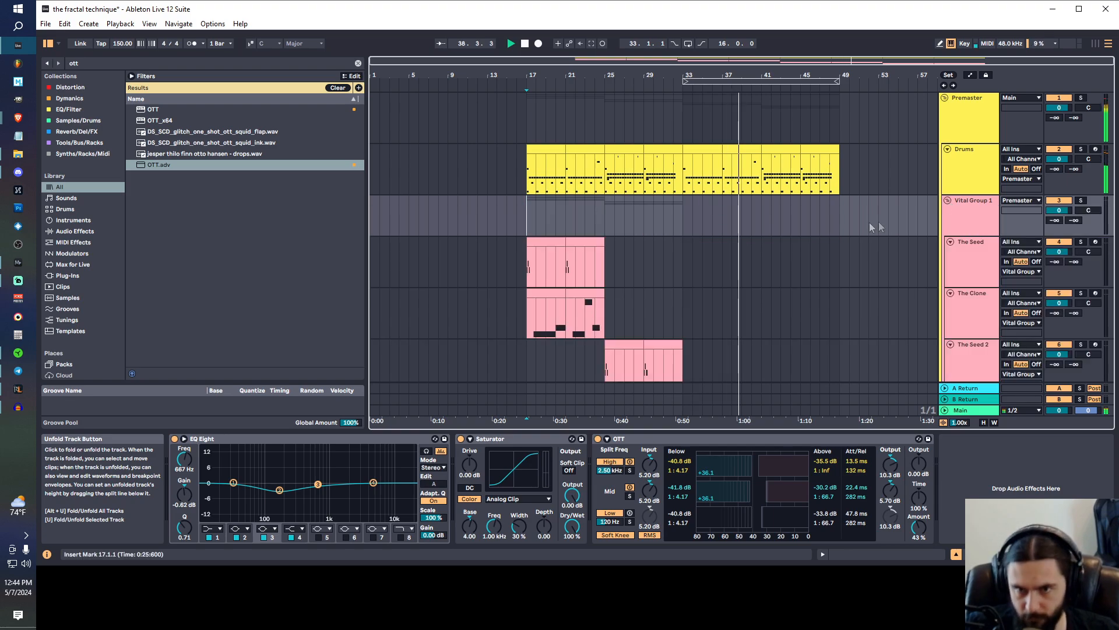
scroll(863, 217, down, 2)
scroll(845, 211, down, 1)
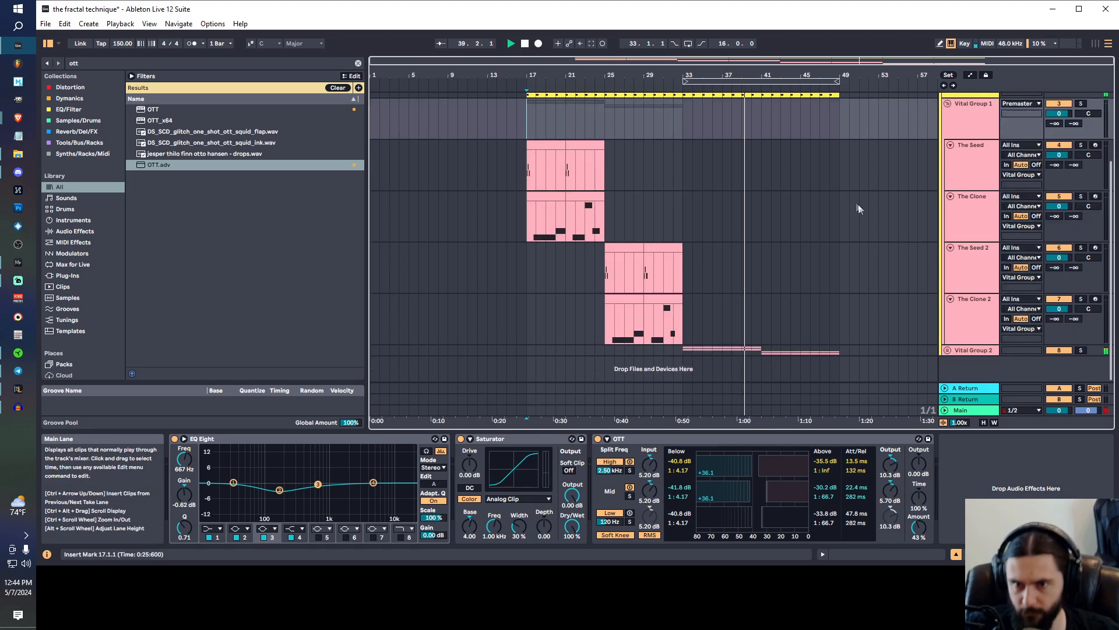
click(945, 349)
scroll(881, 256, down, 4)
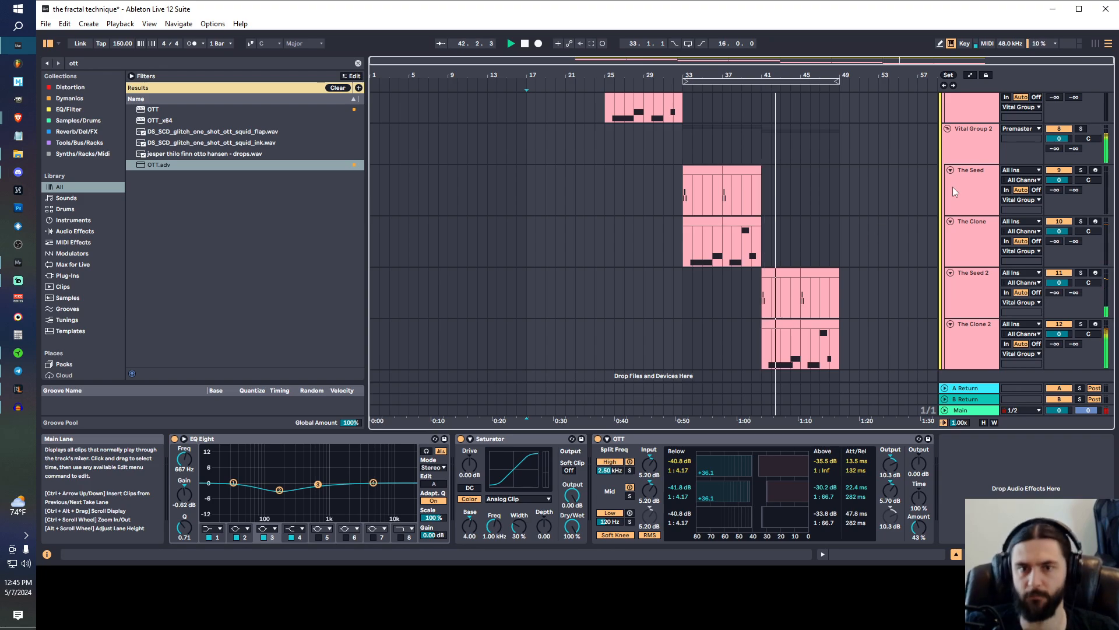
click(683, 197)
key(space)
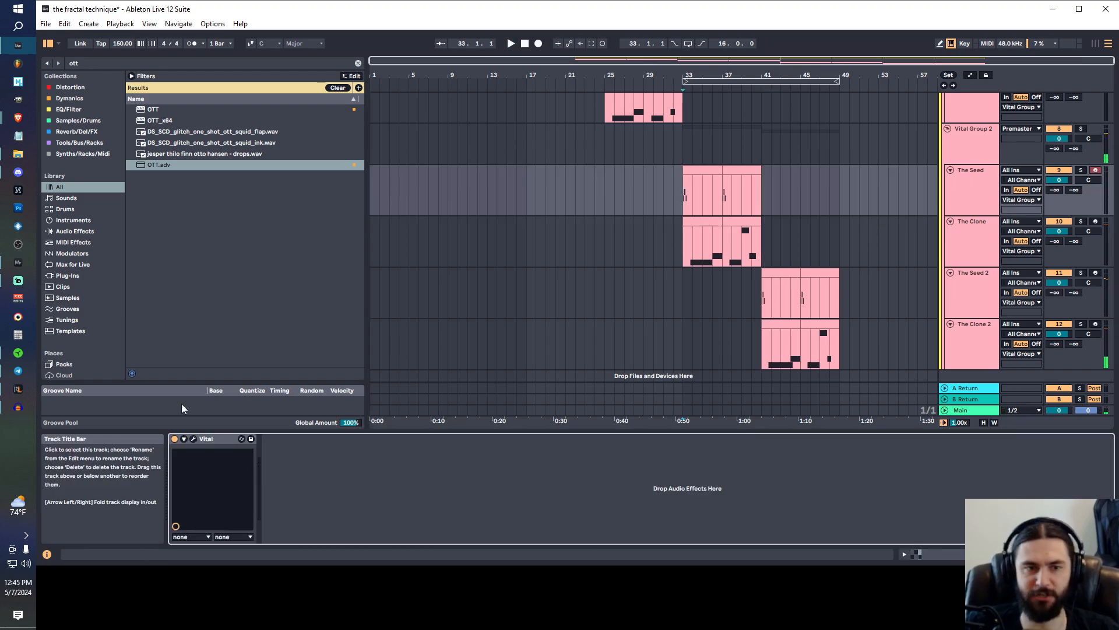
- Open Vital on The Seed, set LFO 1's tempo to 1/4, and reshape it with a flat-topped peak and long fall while auditioning
click(194, 439)
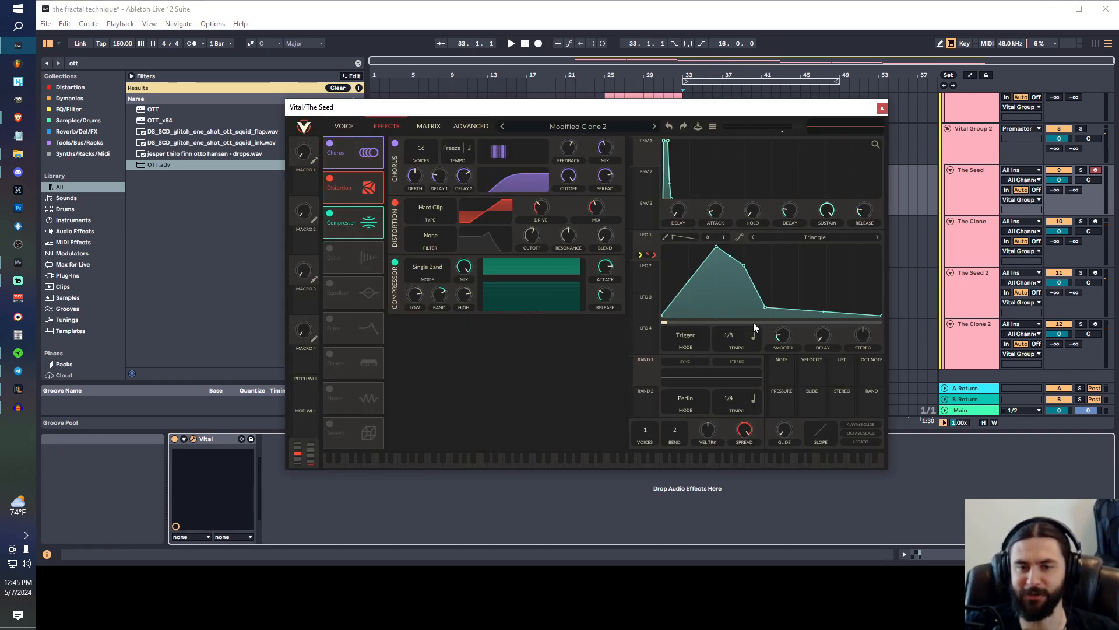
key(space)
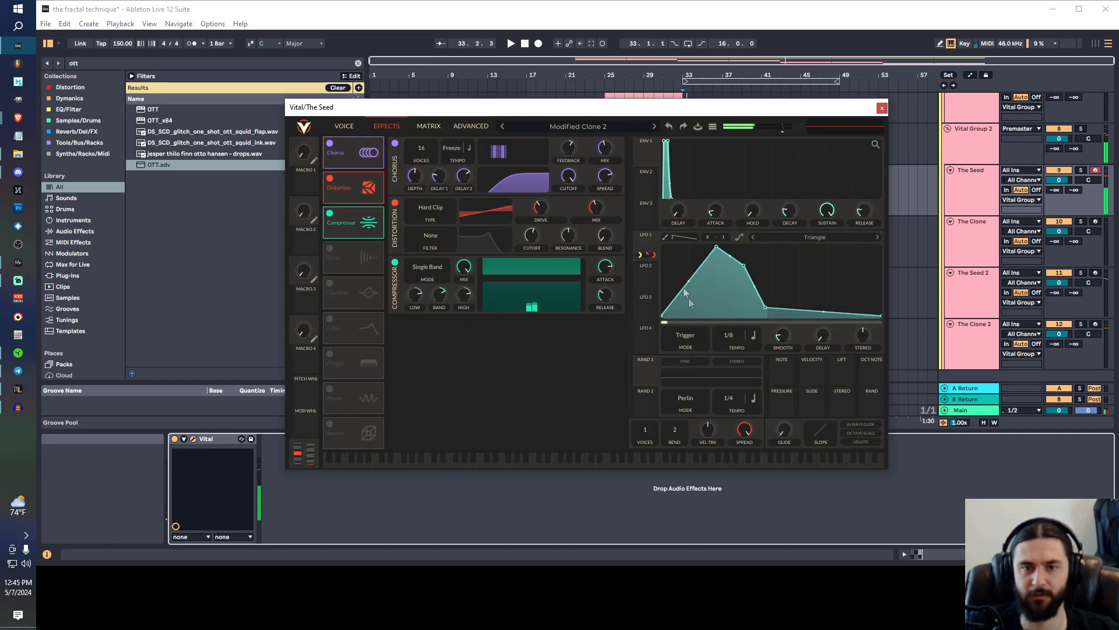
scroll(733, 351, down, 1)
drag(745, 267, 743, 239)
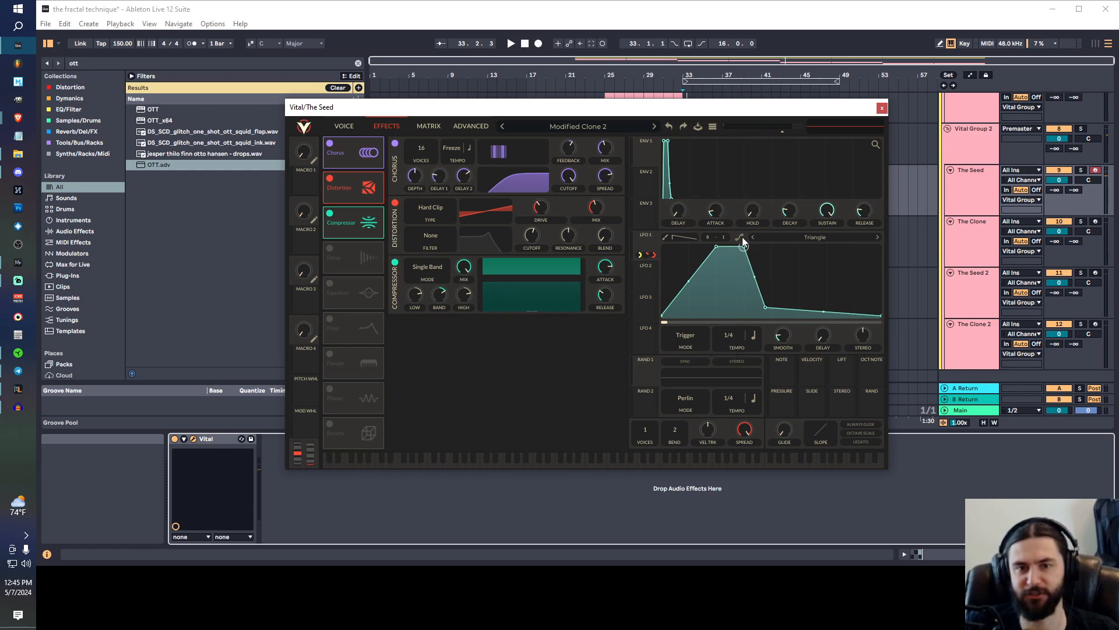
drag(766, 309, 733, 237)
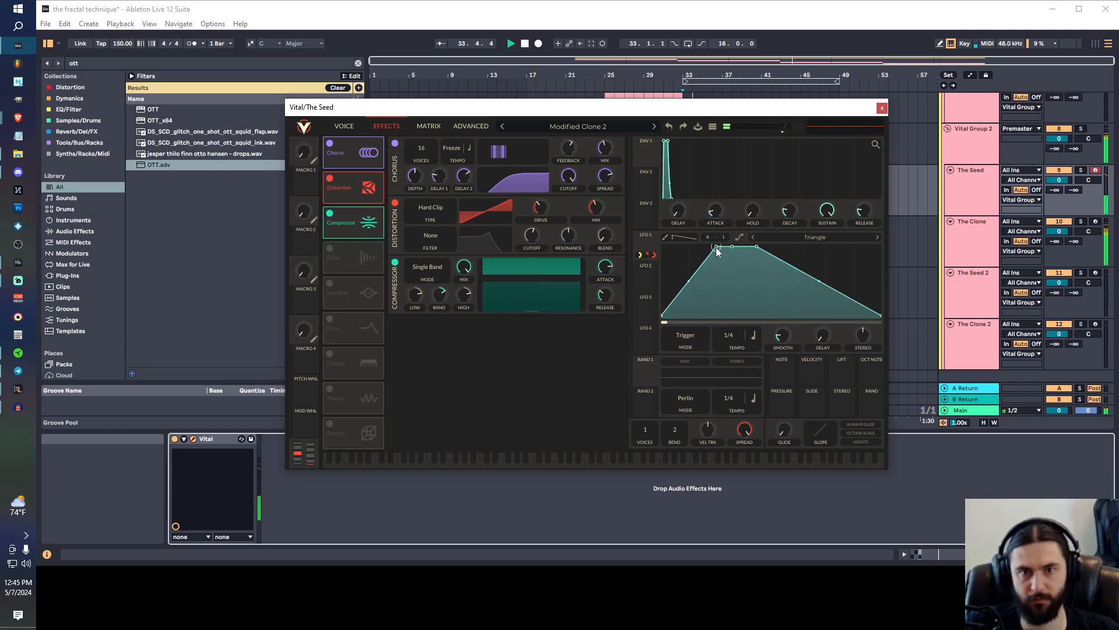
click(882, 108)
- Compare the Seed sounds by playing the sections starting at bars 25, 17, 33 and 41
scroll(661, 187, up, 5)
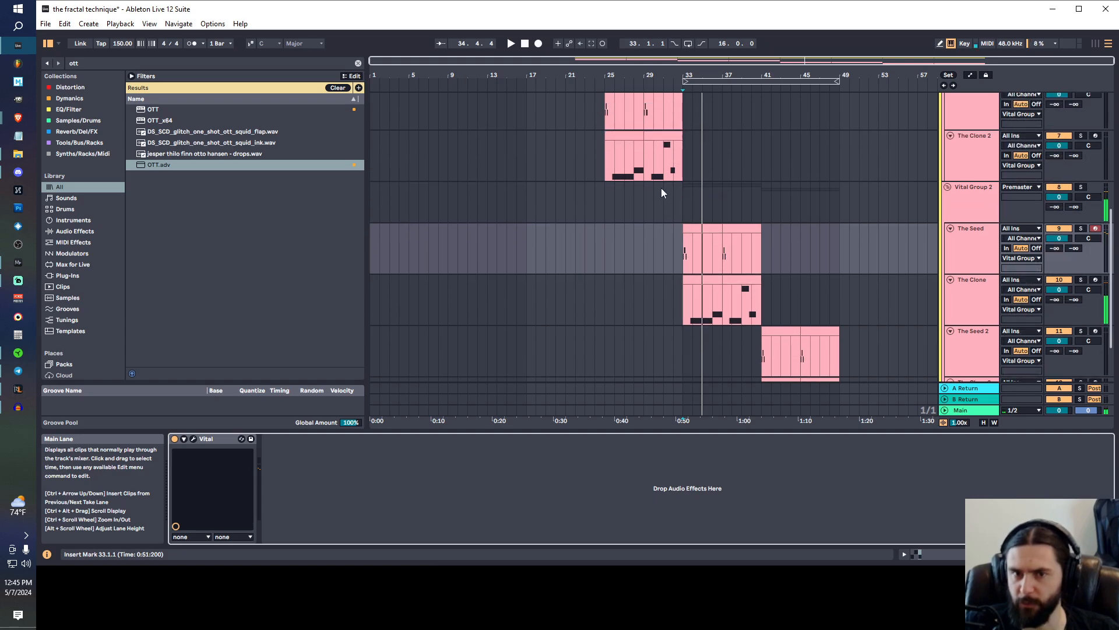
click(606, 201)
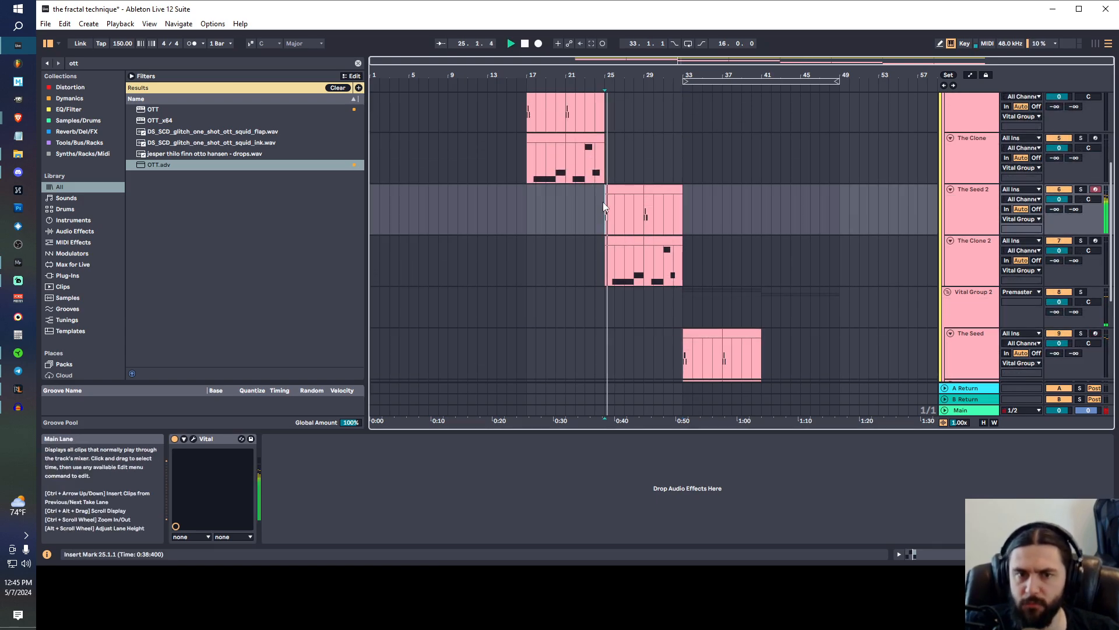
click(524, 110)
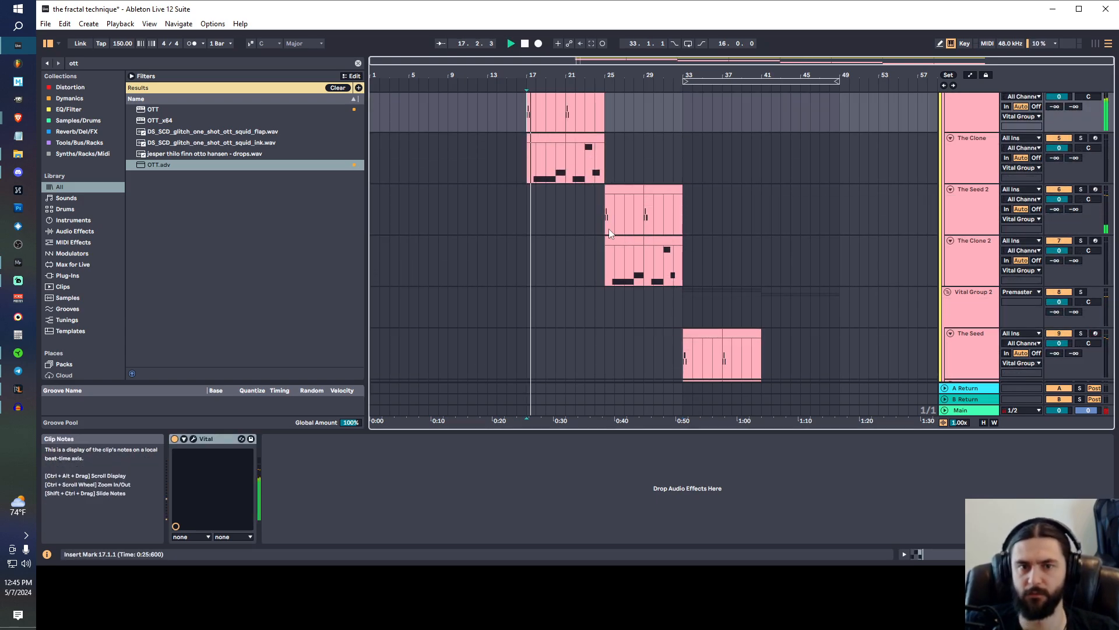
key(space)
click(609, 229)
click(683, 375)
scroll(685, 373, down, 4)
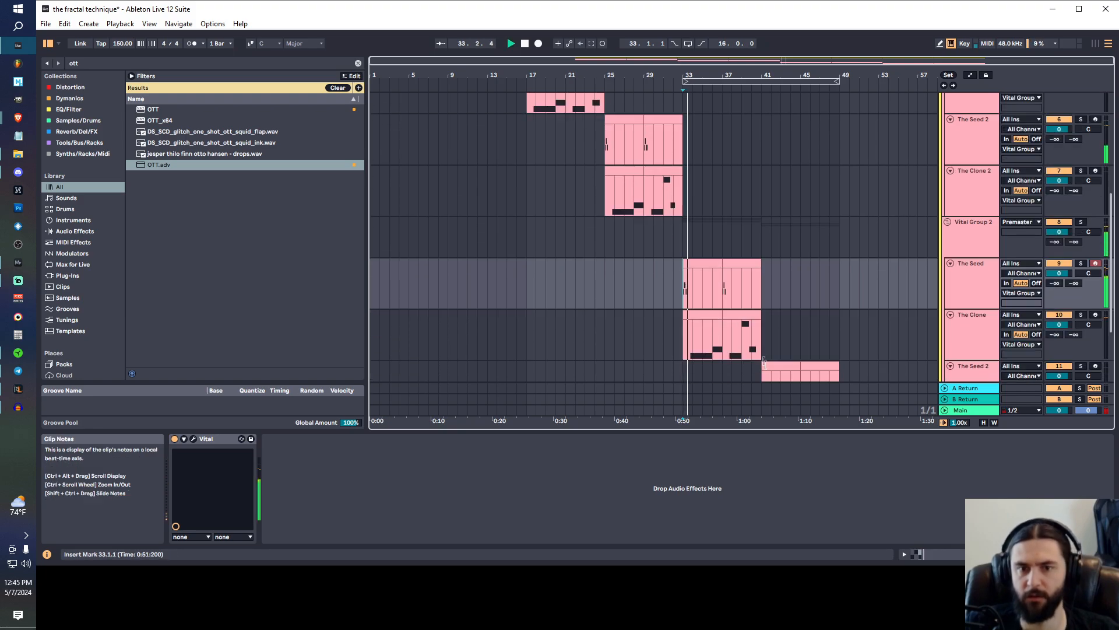
click(762, 347)
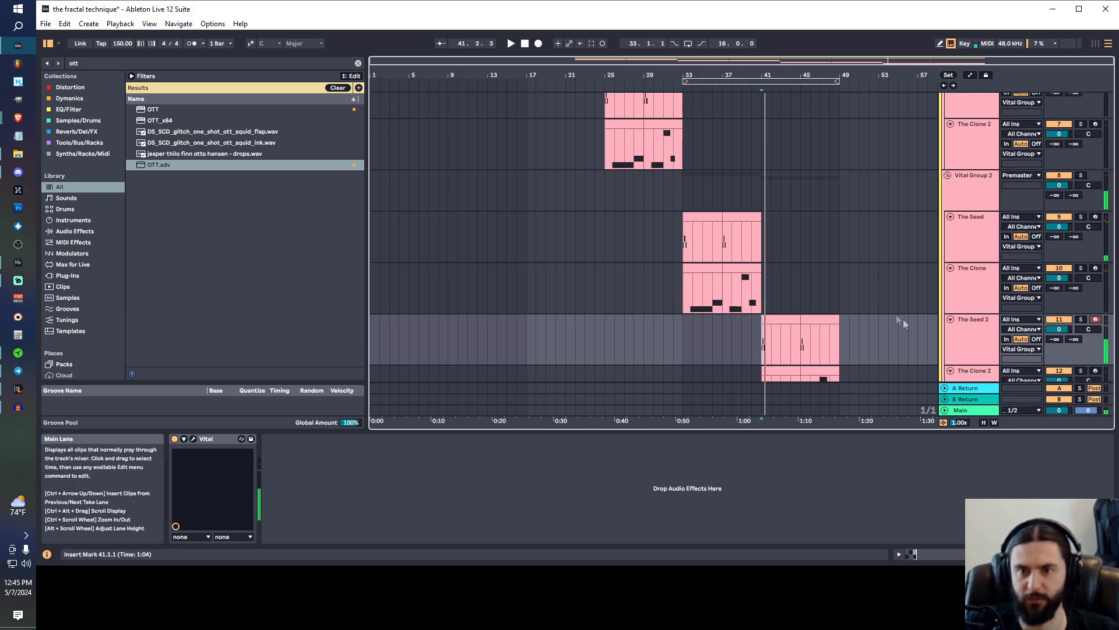
- Open Vital on The Seed 2 in Vital Group 2, set oscillator 2's spectral morph to 72.55%, audition it, and close the plug-in
double_click(969, 332)
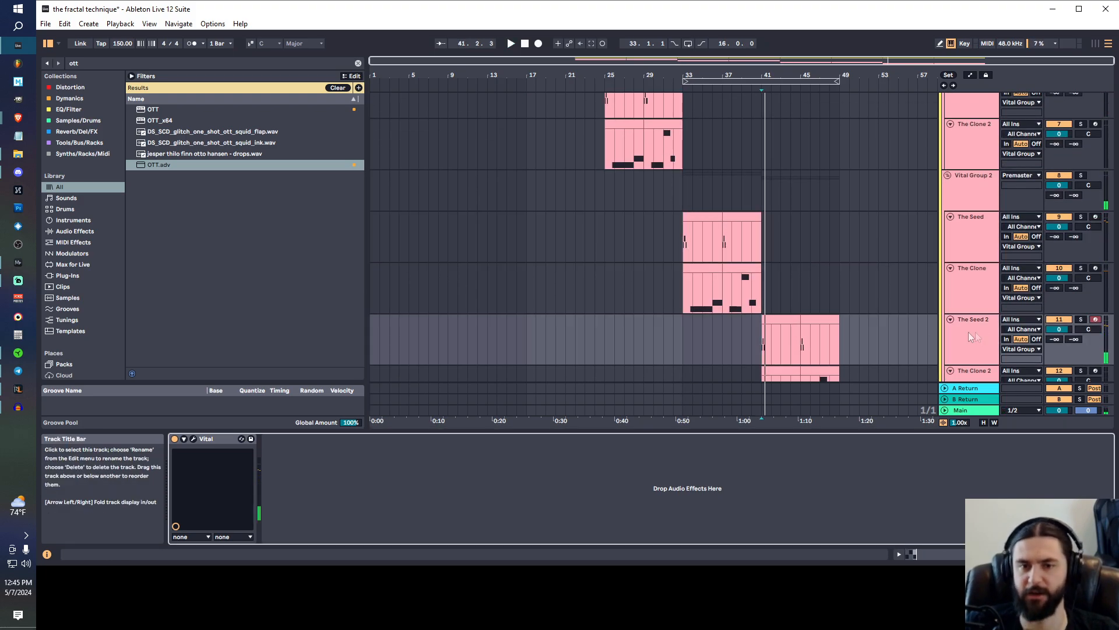
click(194, 439)
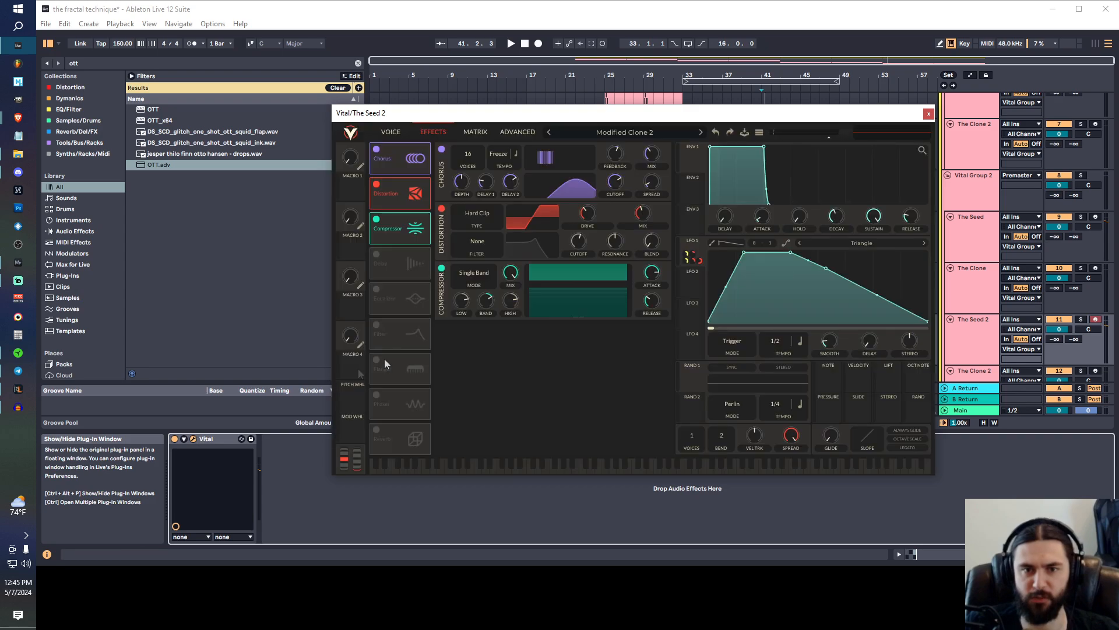
click(392, 132)
drag(589, 236, 588, 241)
key(space)
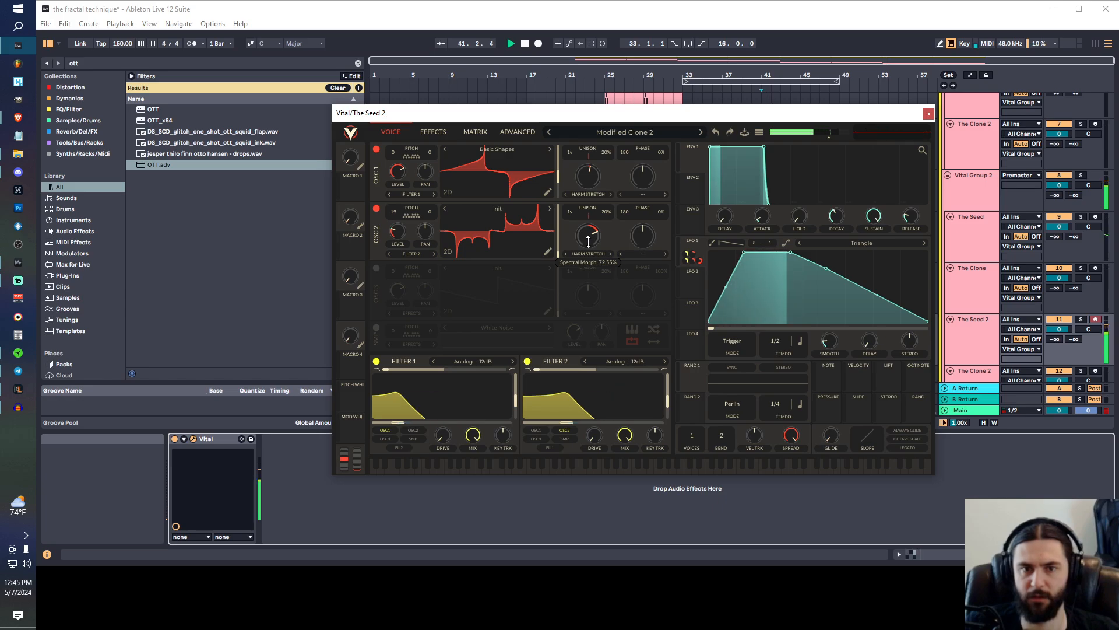
click(928, 113)
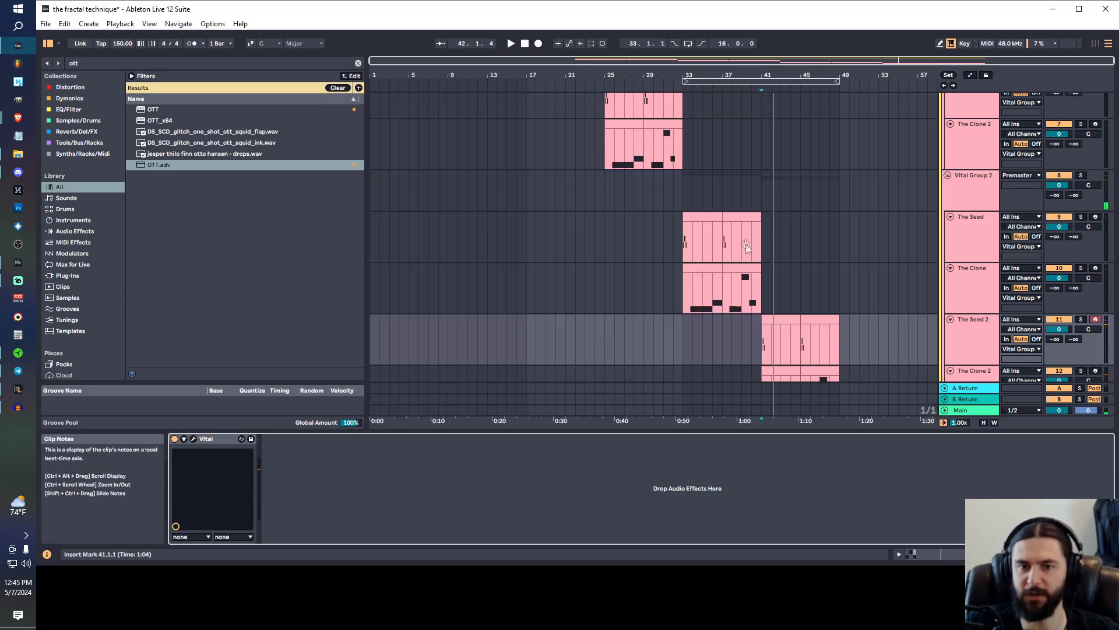
- Audition the Seed sections again from bar 25, bar 41 and bar 33 to compare the variations
scroll(749, 291, up, 3)
click(606, 178)
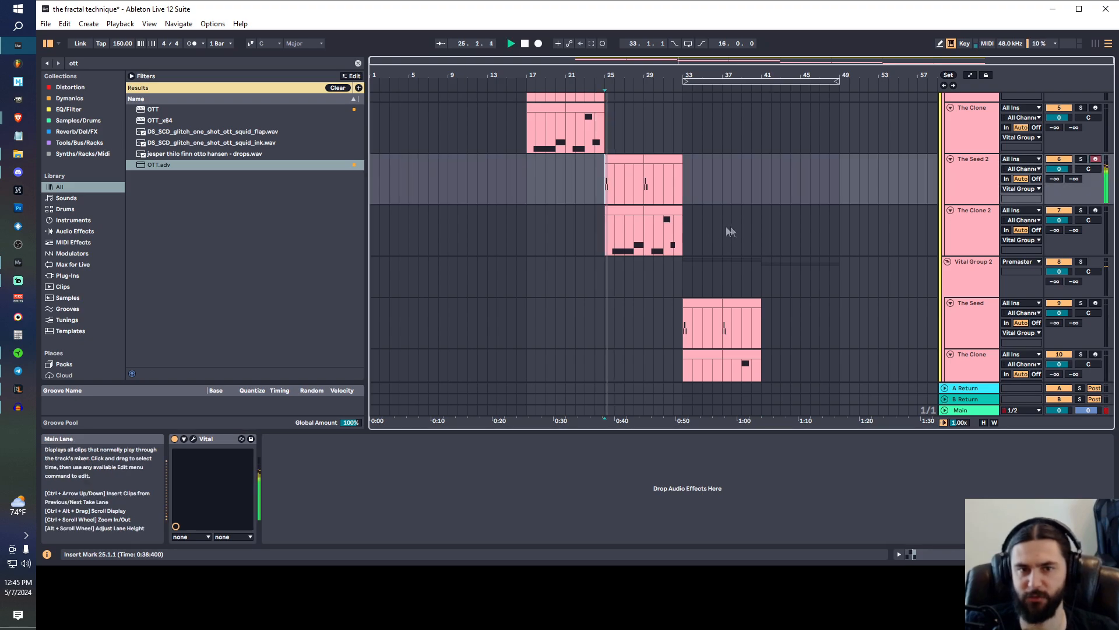
scroll(726, 233, down, 3)
click(762, 315)
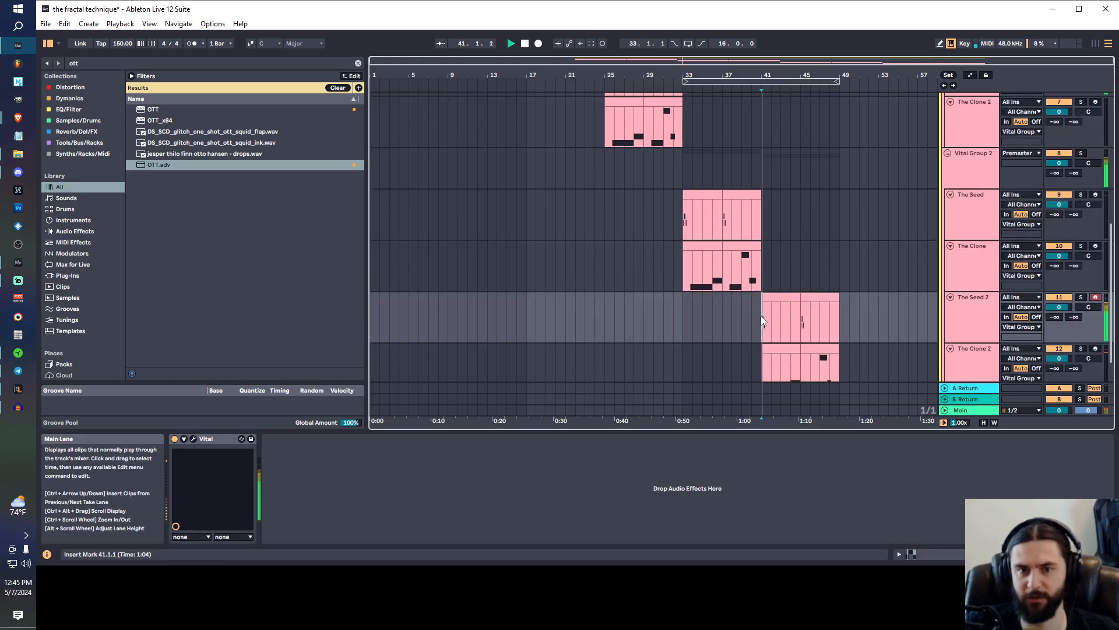
click(675, 211)
key(space)
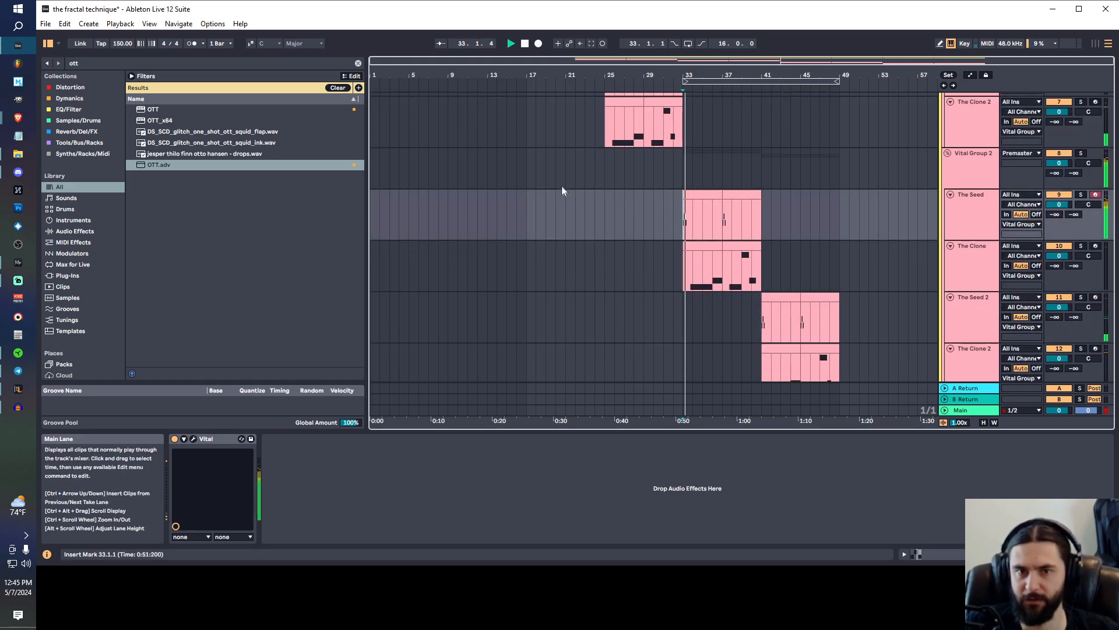
- Audition the arrangement from bar 17 to hear the original Seed section again
scroll(563, 210, up, 3)
click(526, 120)
key(space)
scroll(540, 142, up, 4)
key(space)
- Fold the Vital Group 2 and Vital Group 1 tracks in the arrangement
scroll(723, 292, down, 5)
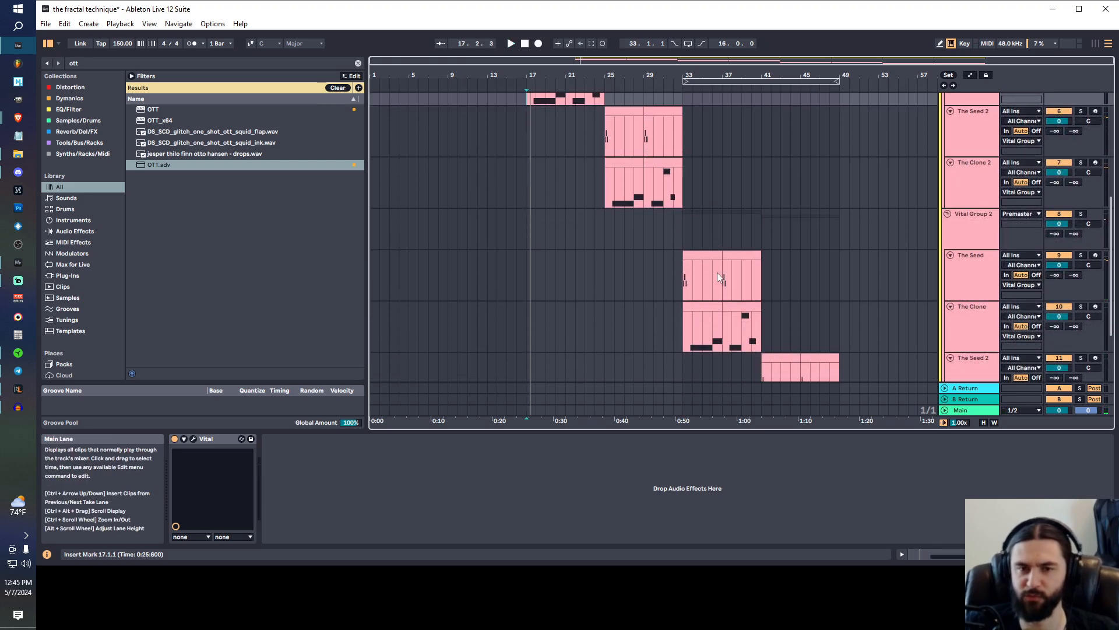
scroll(717, 272, down, 4)
scroll(792, 196, up, 4)
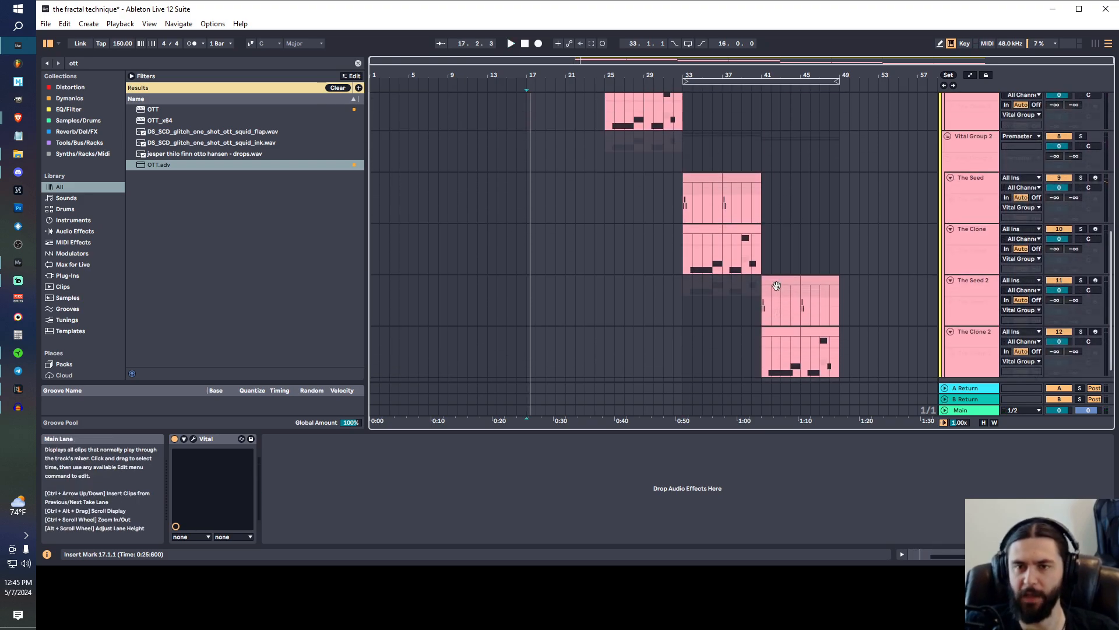
click(948, 235)
scroll(977, 201, up, 3)
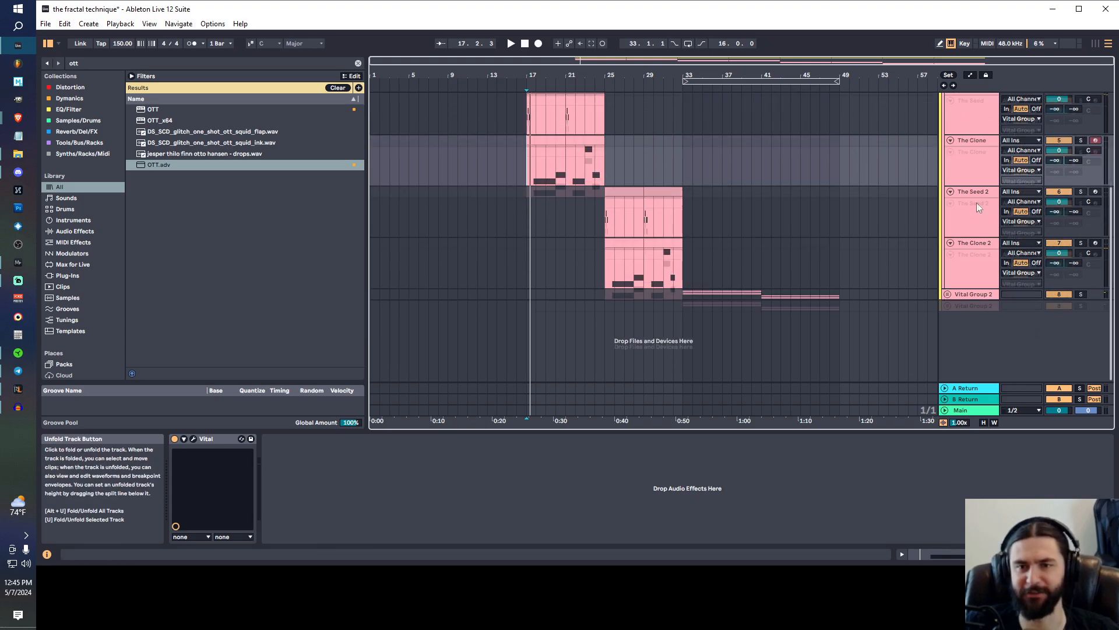
click(948, 176)
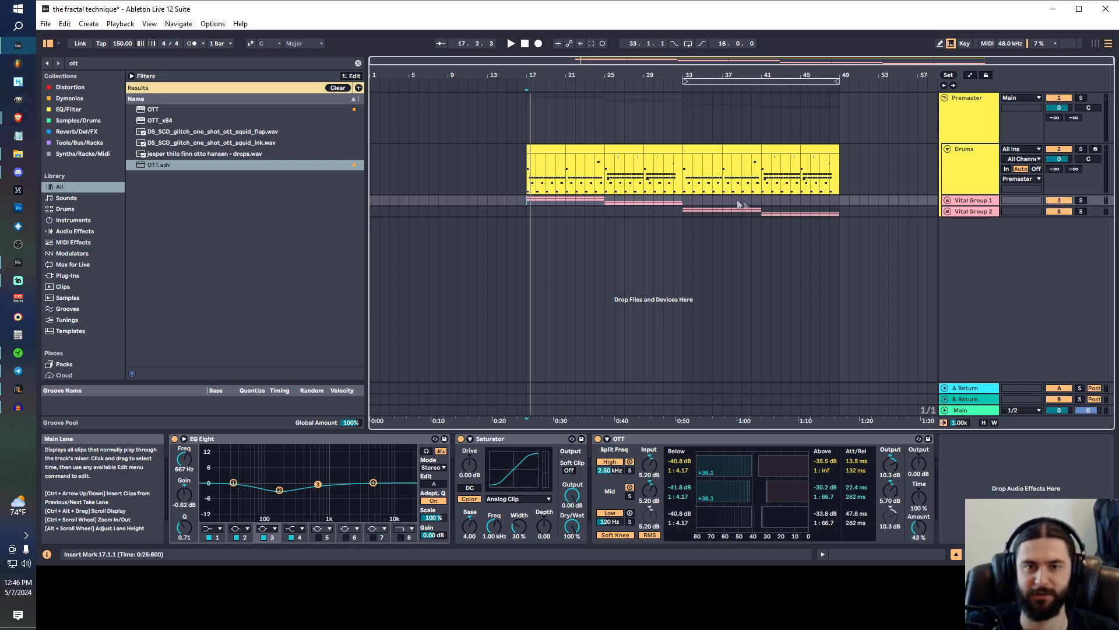
- Open the Drums clip starting at bar 33 for note editing and enlarge its note editor
click(877, 187)
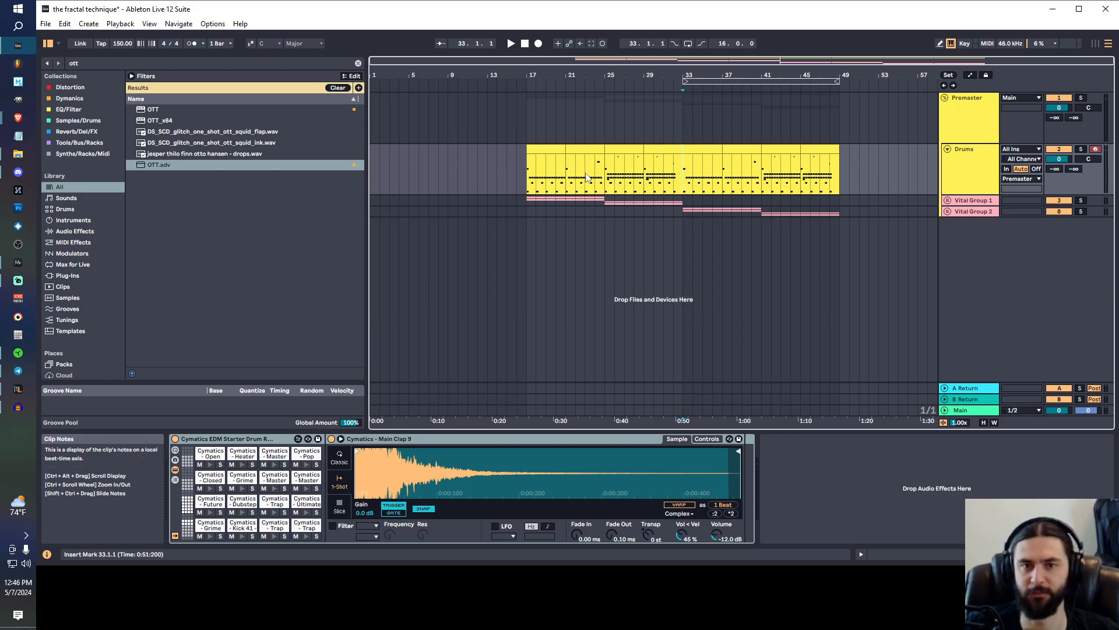
drag(686, 182, 851, 181)
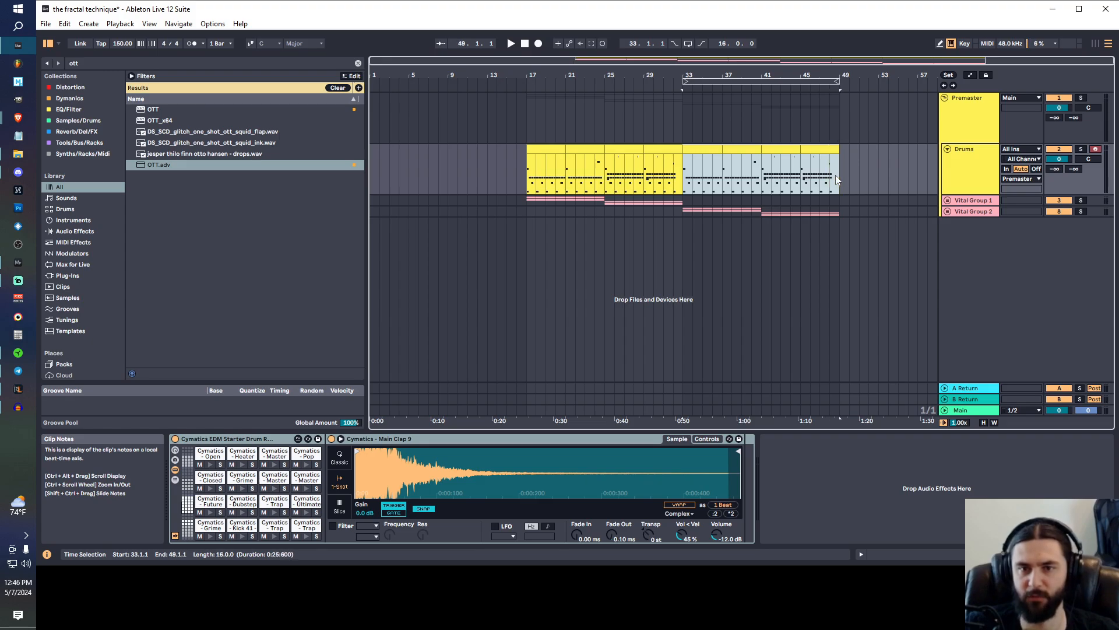
double_click(703, 156)
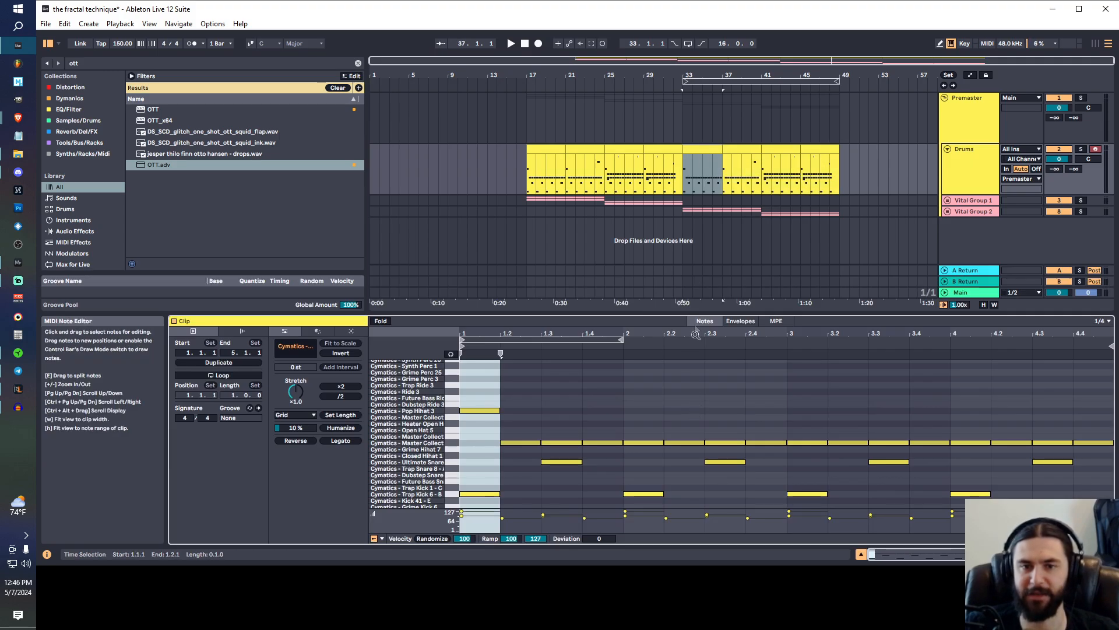
drag(680, 321, 680, 161)
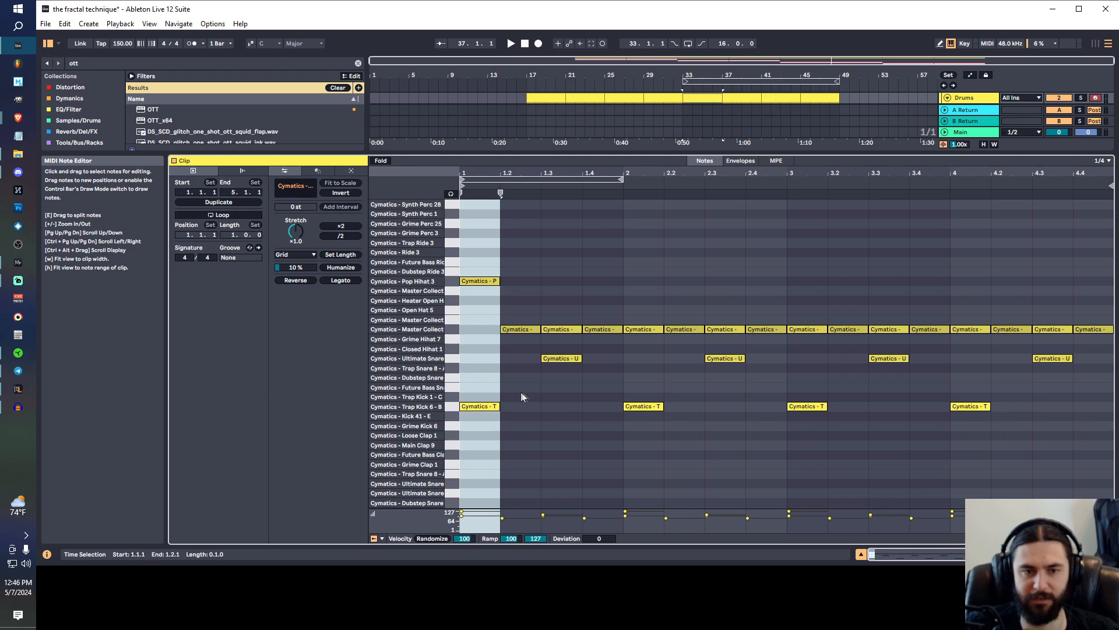
- Turn on note preview, audition the cymbal sounds, and add a Cymatics Future Bass Ride 3 note on beat 1.1 at velocity 66
click(451, 193)
drag(457, 235, 454, 263)
click(453, 262)
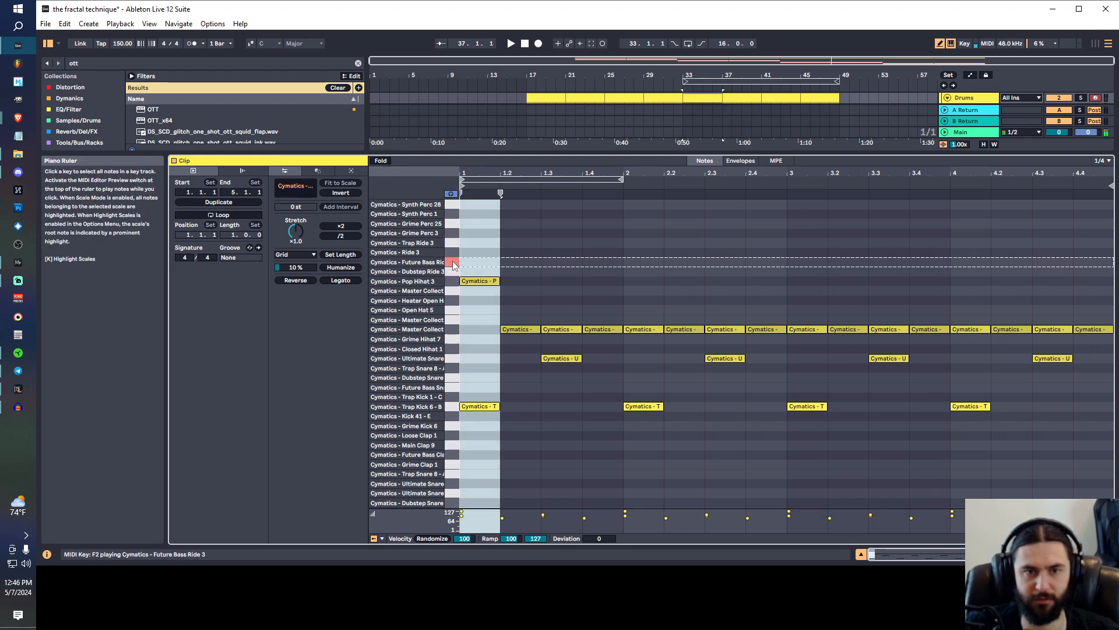
click(484, 262)
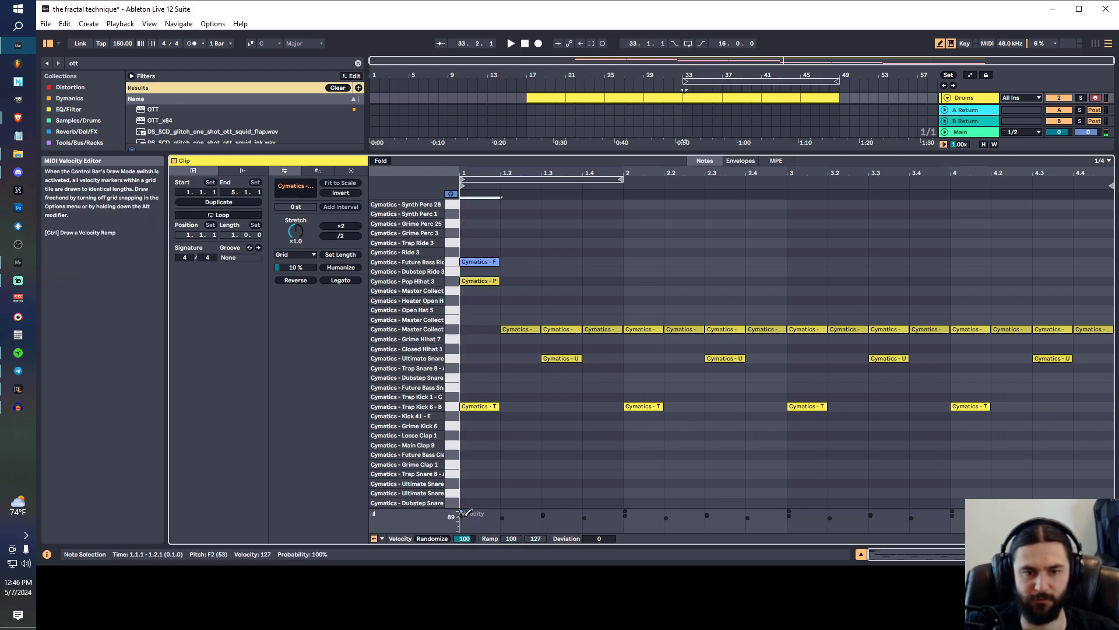
key(b)
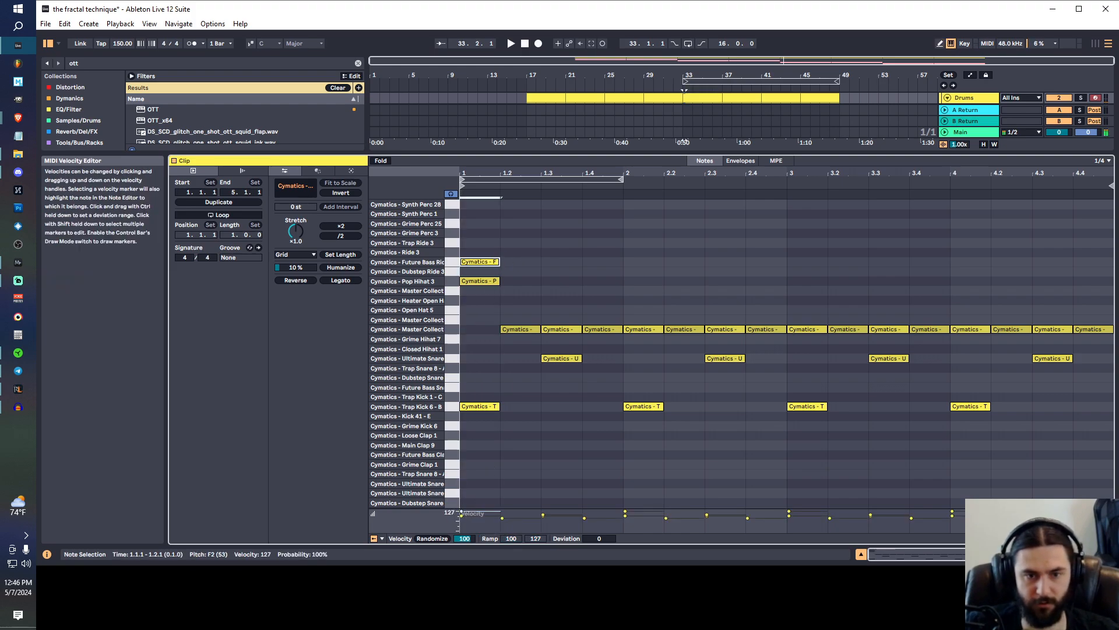
- Duplicate the Future Bass Ride 3 note onto the first beat of clip bars 2, 3 and 4 and play it back
drag(614, 260, 483, 264)
key(ctrl+d)
key(ctrl+d)
key(ctrl+d)
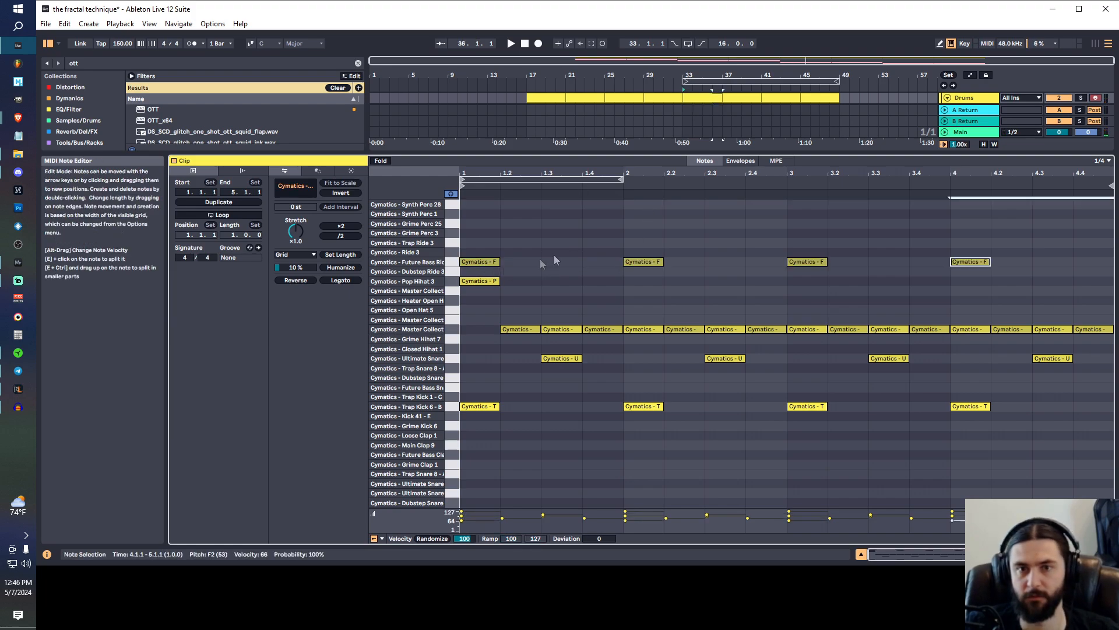
key(space)
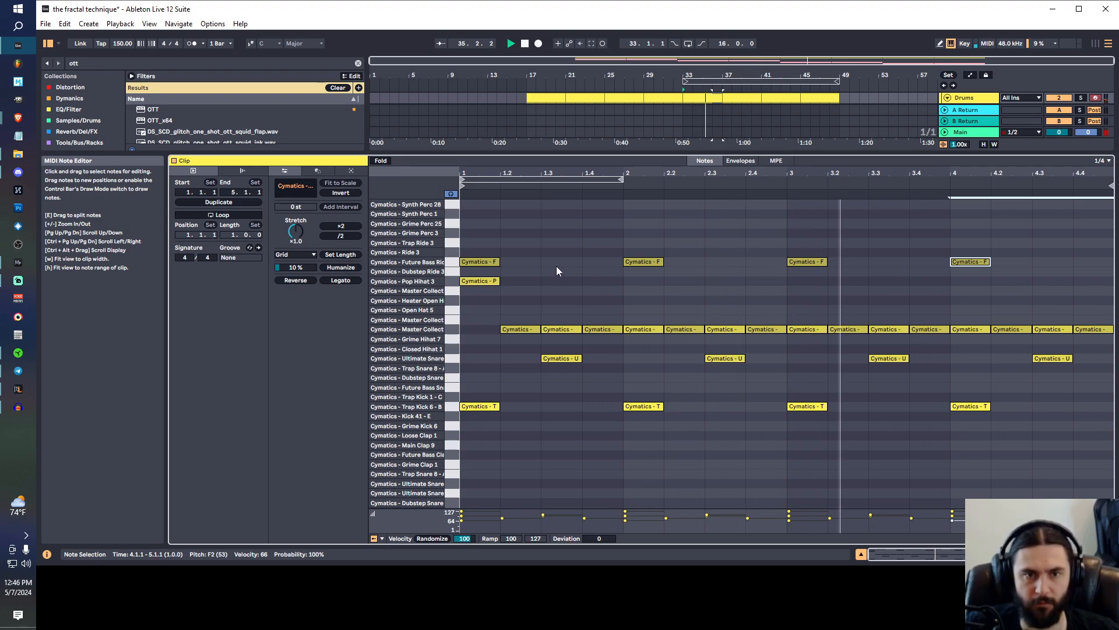
- Add a Future Bass Ride 3 note on beat 1.3 at velocity 45, repeat the two-hit pattern through clip bar 4, and audition it
click(498, 261)
key(space)
drag(523, 264, 483, 267)
key(ctrl+d)
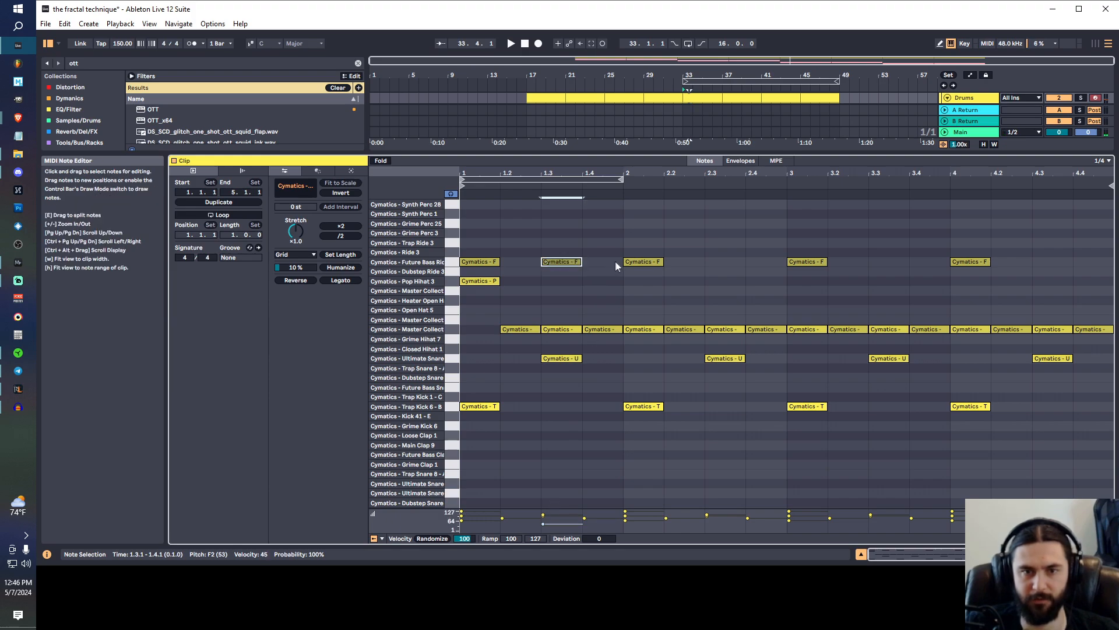
drag(617, 266, 473, 266)
key(ctrl+d)
key(ctrl+d)
key(ctrl+d)
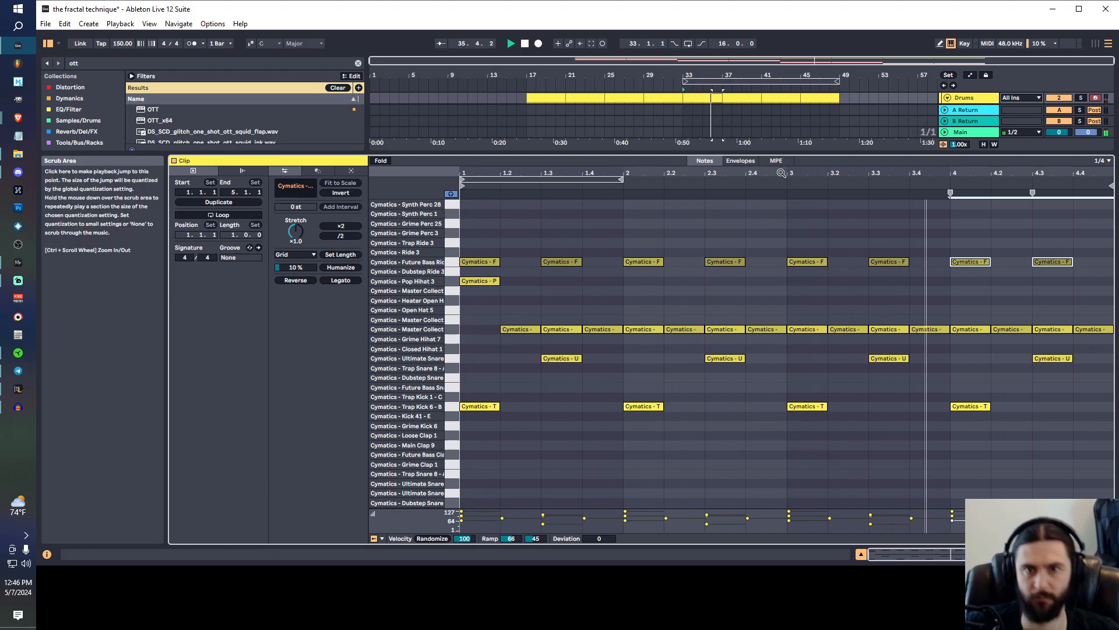
scroll(740, 109, down, 1)
key(space)
- Copy the whole Future Bass Ride 3 pattern into the Drums clips starting at bars 37, 41 and 45
drag(1106, 259, 464, 262)
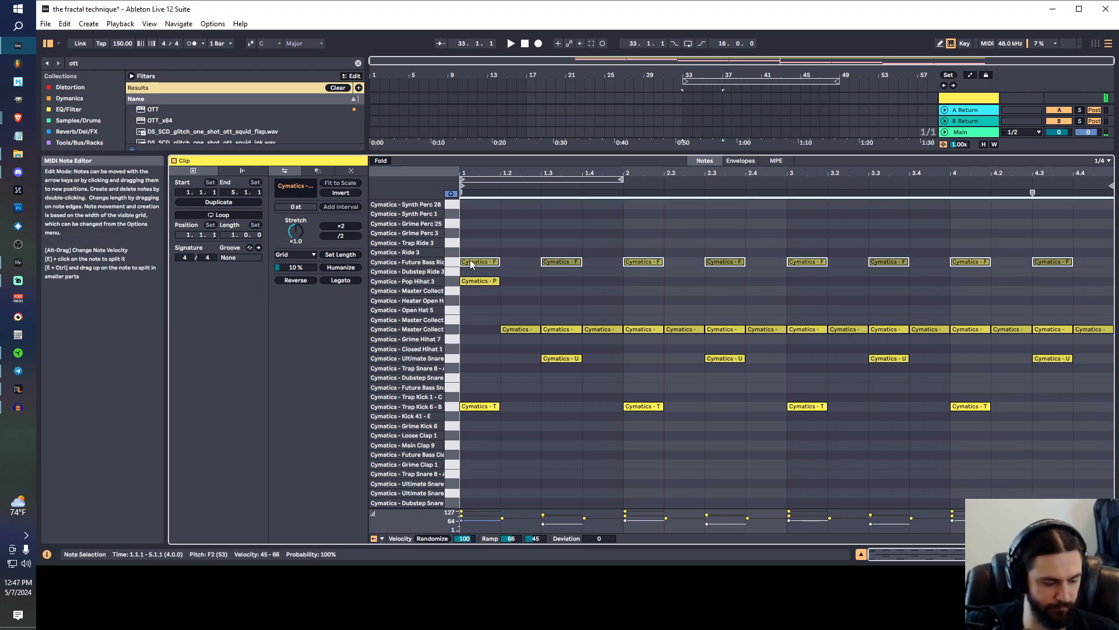
drag(625, 154, 626, 361)
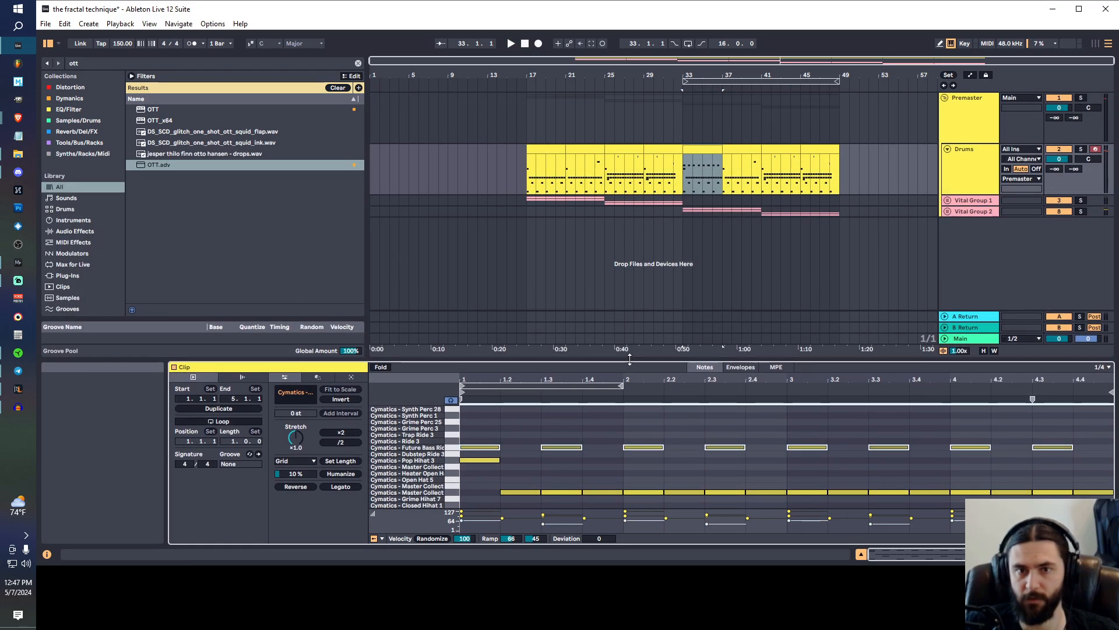
click(740, 149)
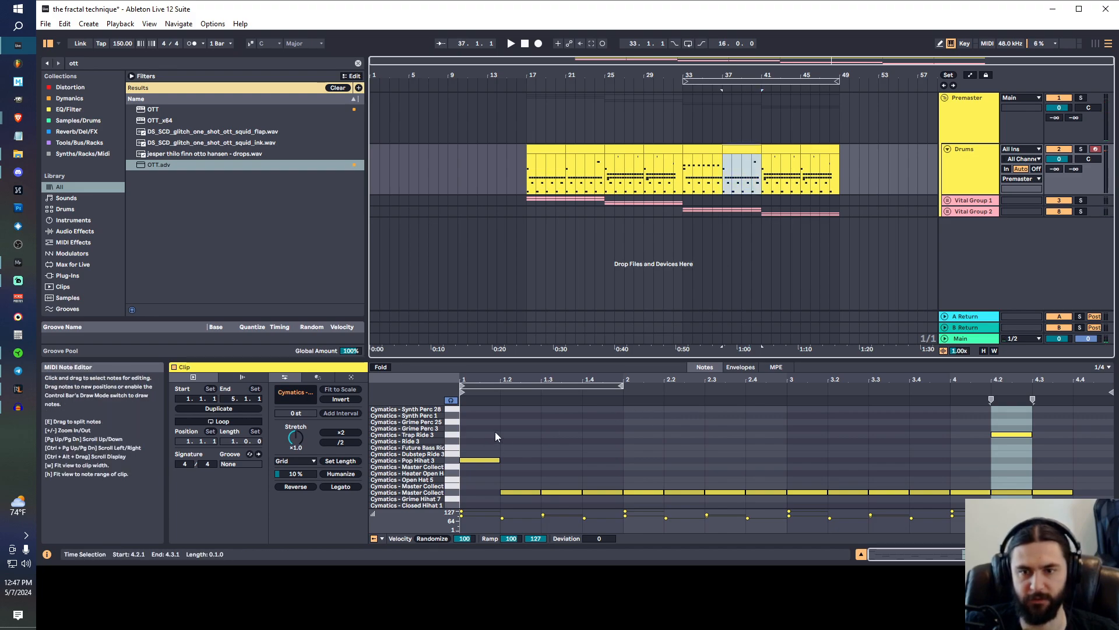
click(474, 432)
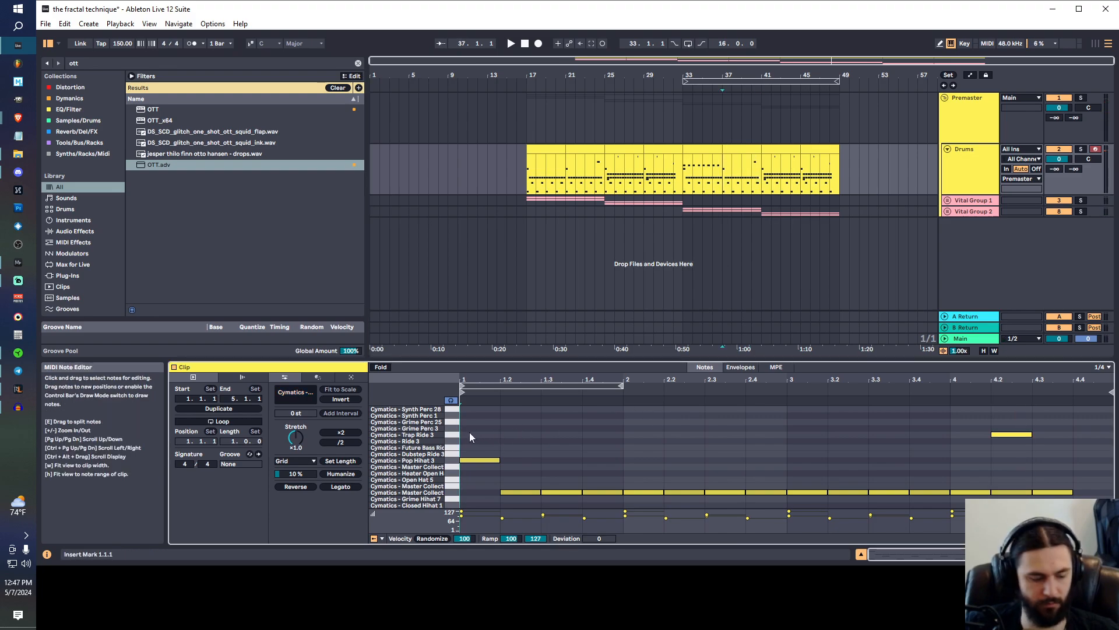
key(ctrl+v)
click(777, 155)
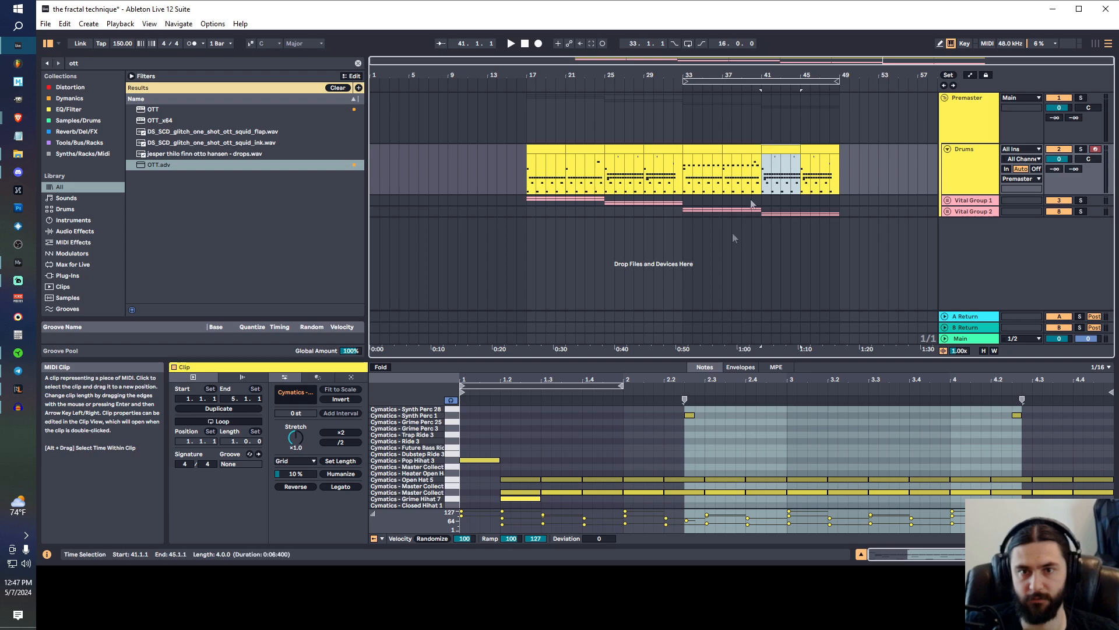
click(471, 434)
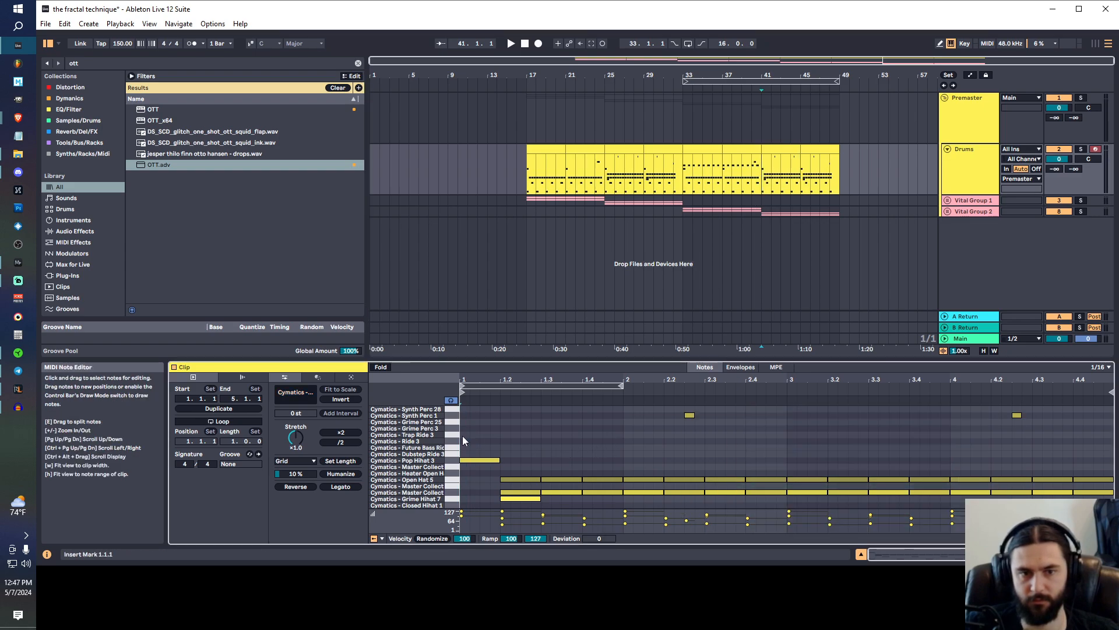
key(ctrl+v)
click(821, 150)
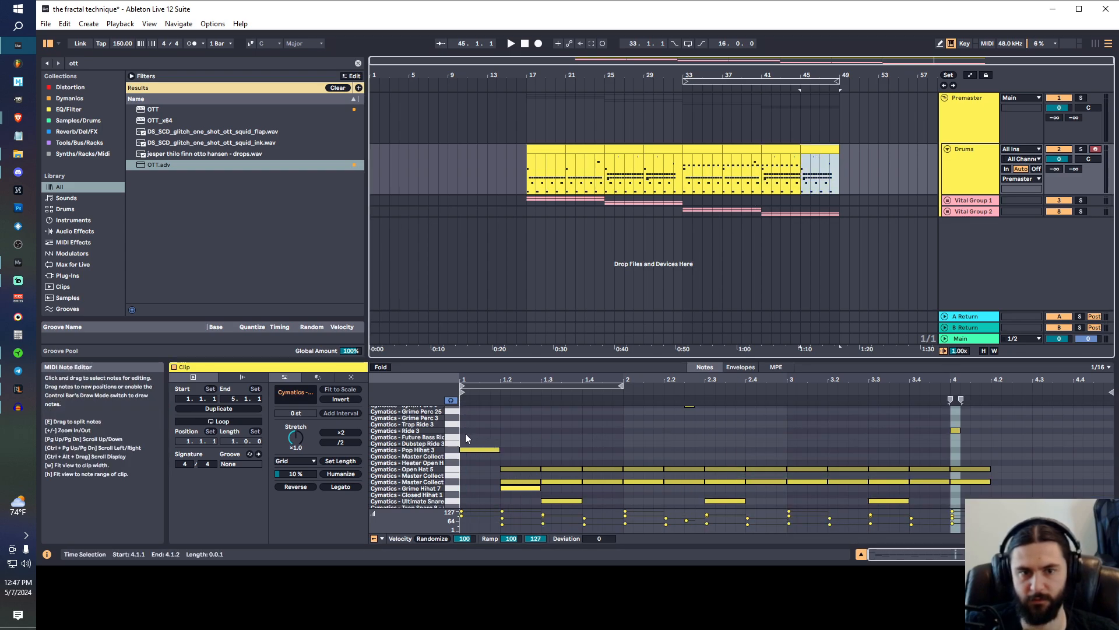
click(466, 436)
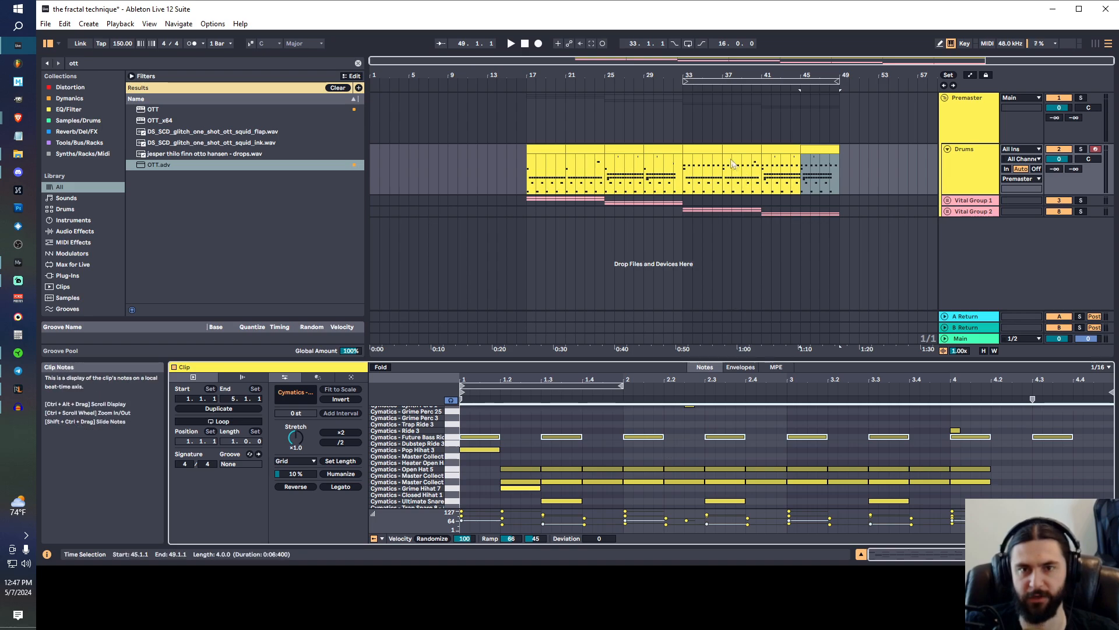
- Play the Drums clips from bar 33 through bar 40 to check how the ride pattern sits in the beat
click(716, 149)
key(space)
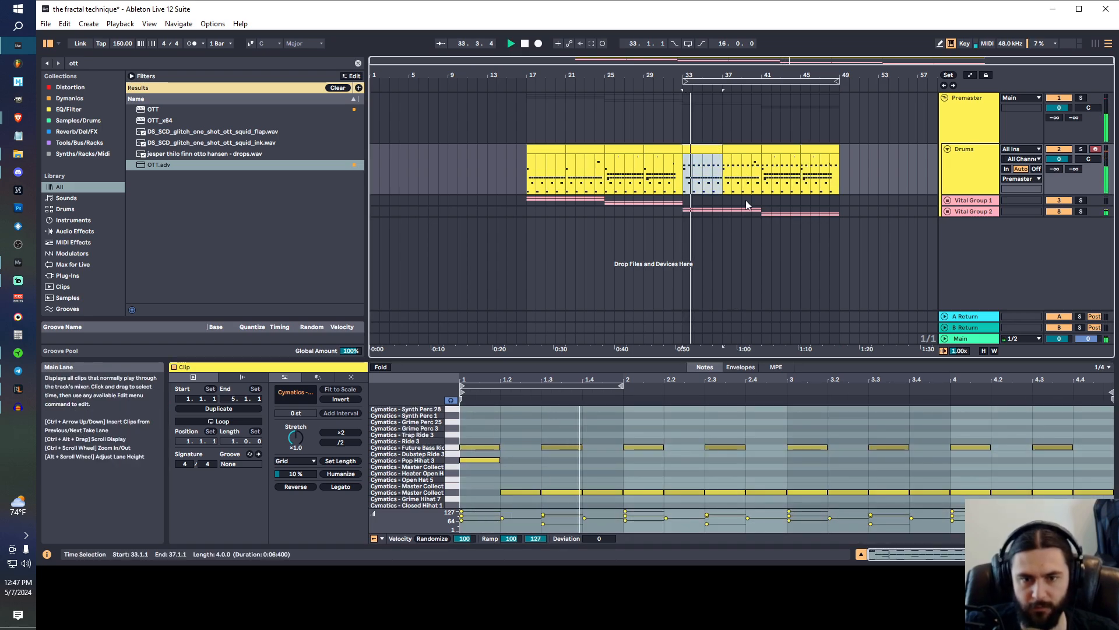
scroll(963, 428, down, 2)
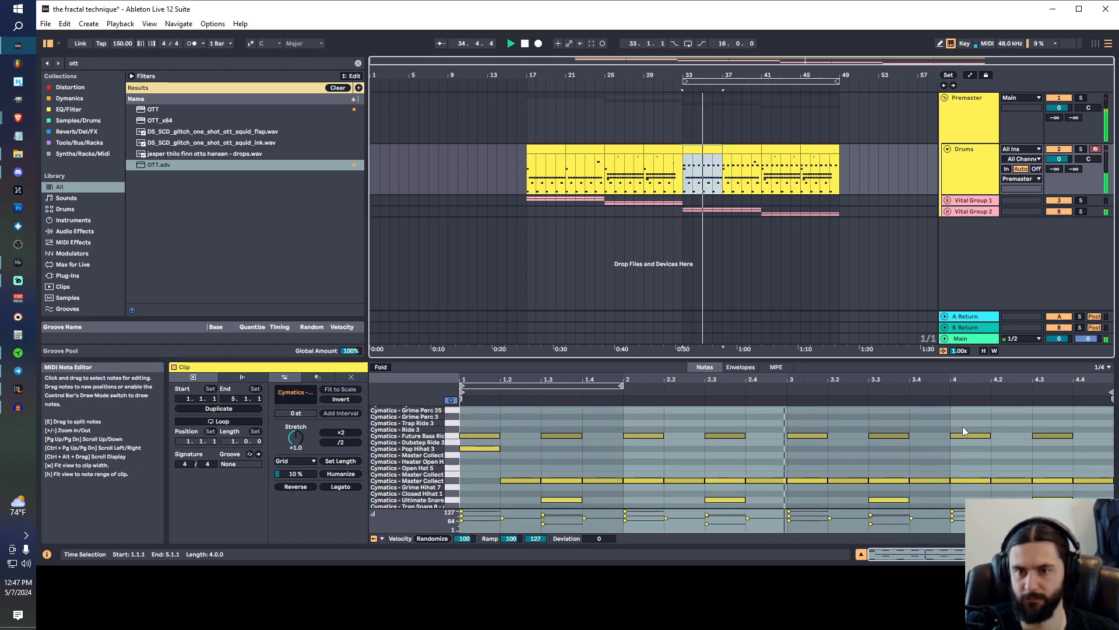
scroll(963, 429, up, 2)
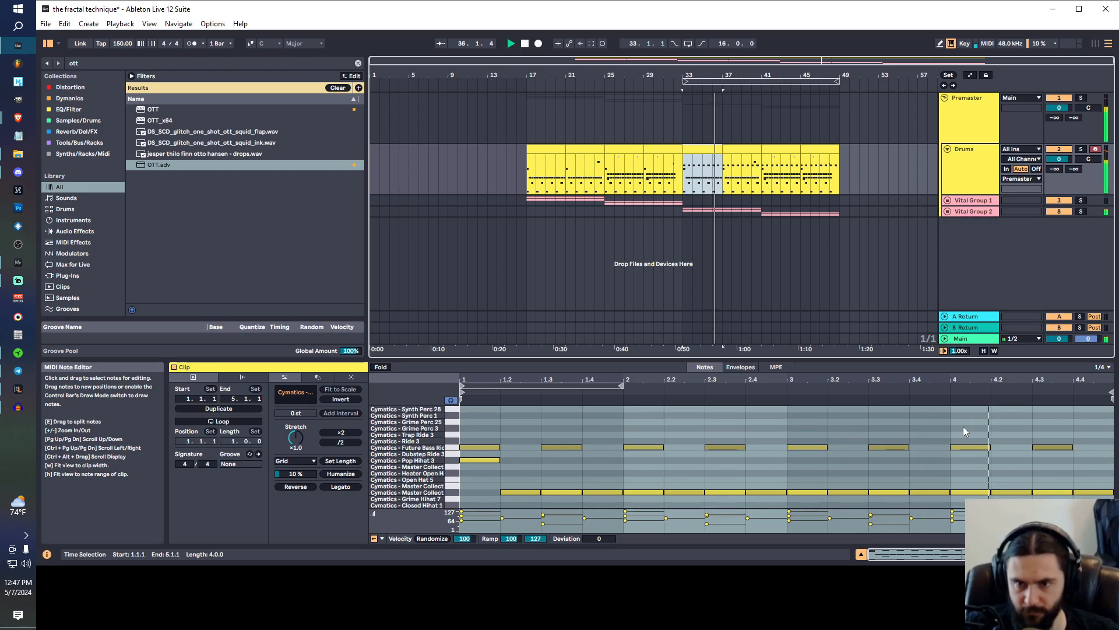
click(752, 149)
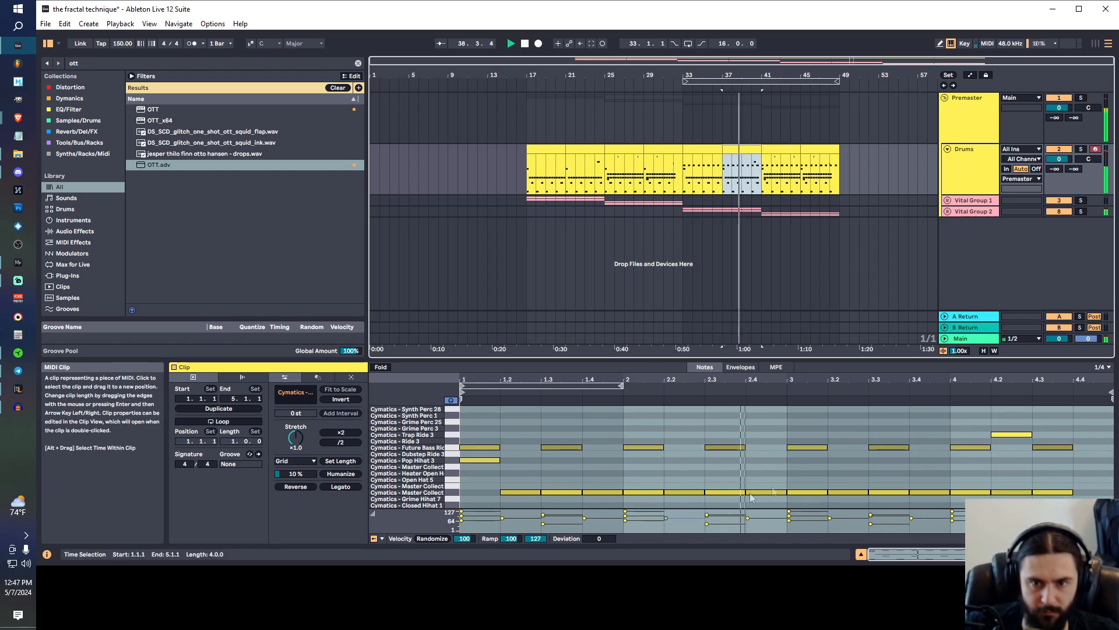
scroll(1036, 481, down, 2)
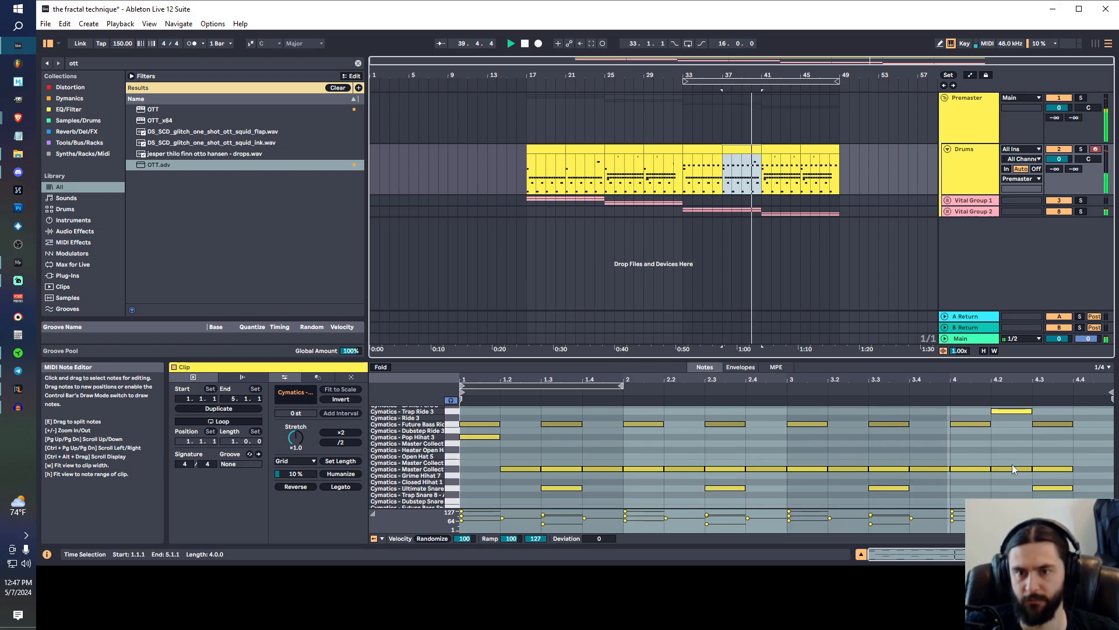
key(space)
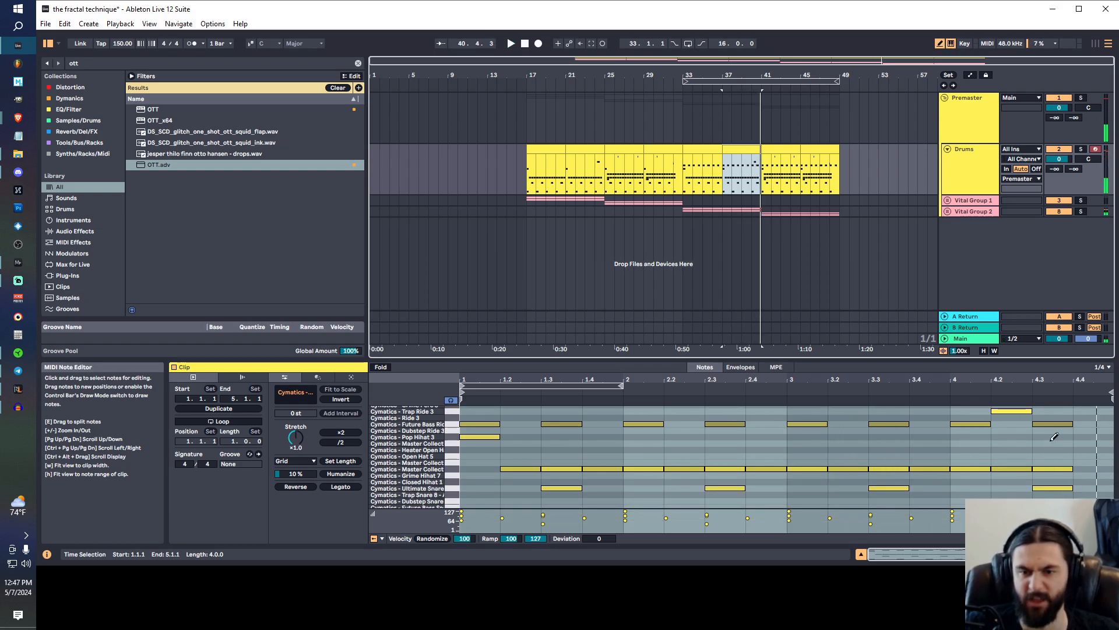
- Replace the Trap Ride 3 note on beat 4.2 of the bar 37 drum clip with a Ride 3 note
key(b)
scroll(1051, 437, up, 2)
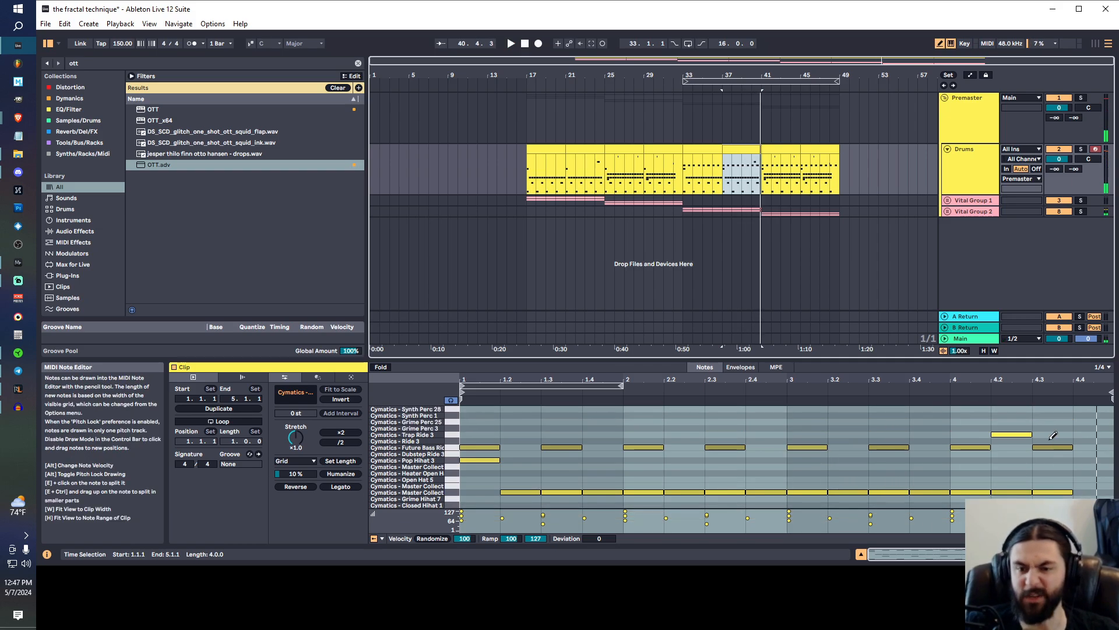
drag(1014, 431, 1008, 425)
click(1008, 426)
click(1011, 440)
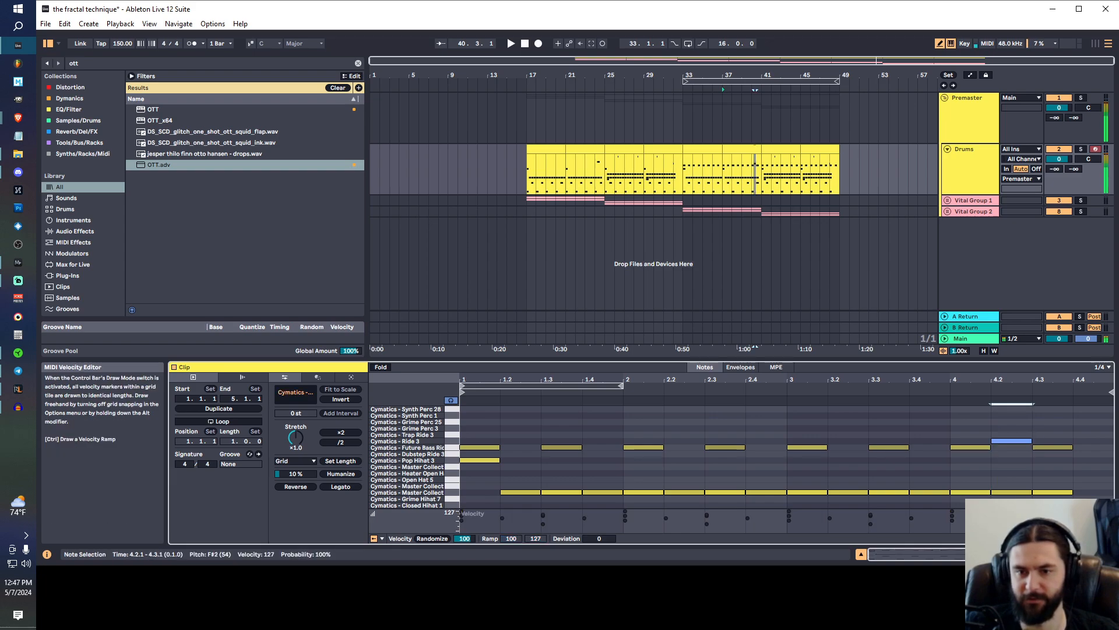
- Try a Synth Perc 1 note on beat 4.3 of the bar 37 clip, then place it on beat 4.4 instead with reduced velocity
click(1049, 414)
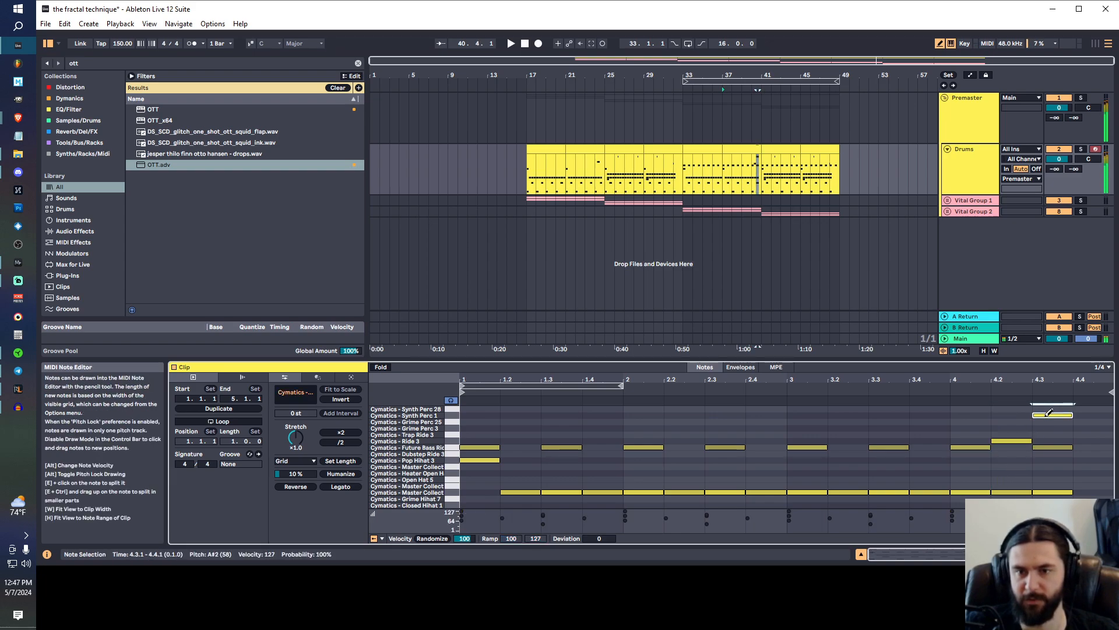
click(1051, 414)
click(1049, 414)
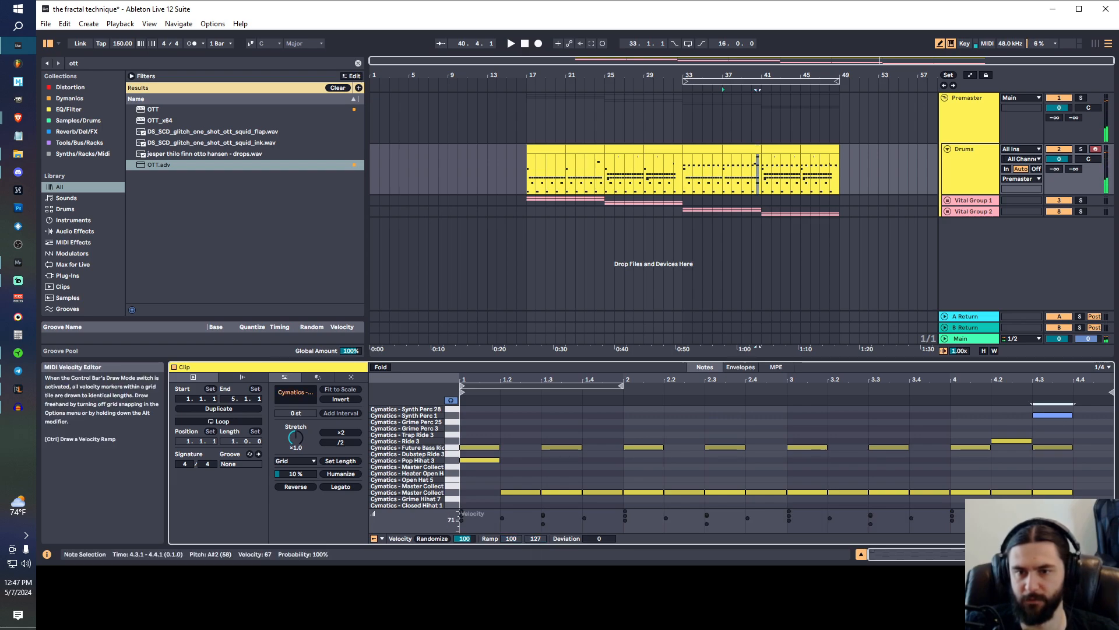
click(1047, 415)
click(1082, 414)
click(1074, 512)
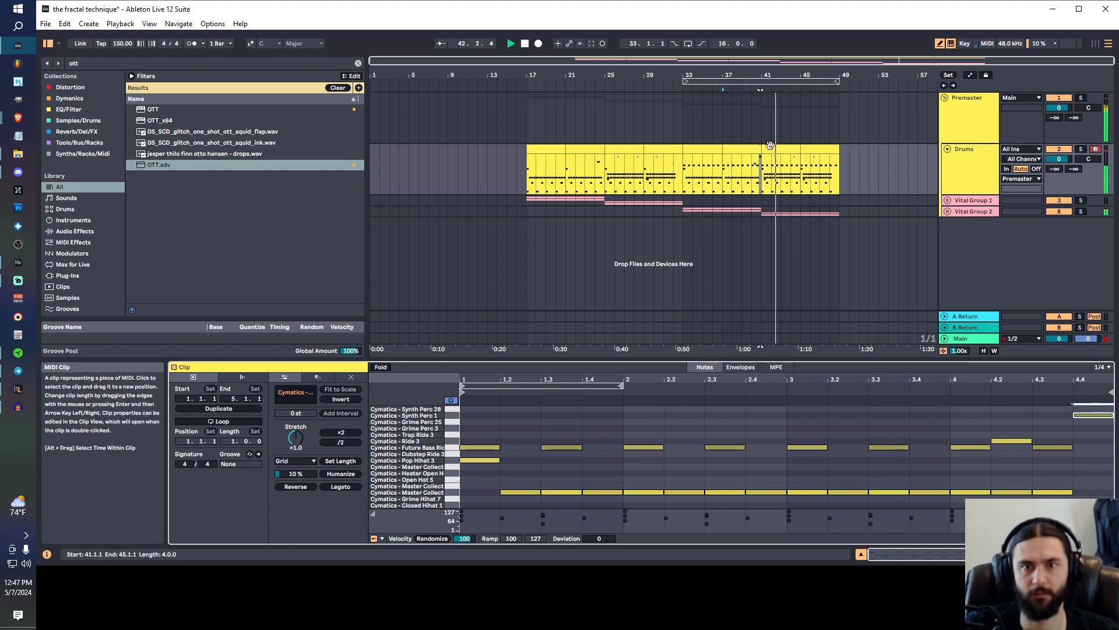
- Move the Future Bass Ride 3 notes in the bar 41 drum clip down to Dubstep Ride 3, keeping only the first note on Future Bass Ride 3
click(774, 173)
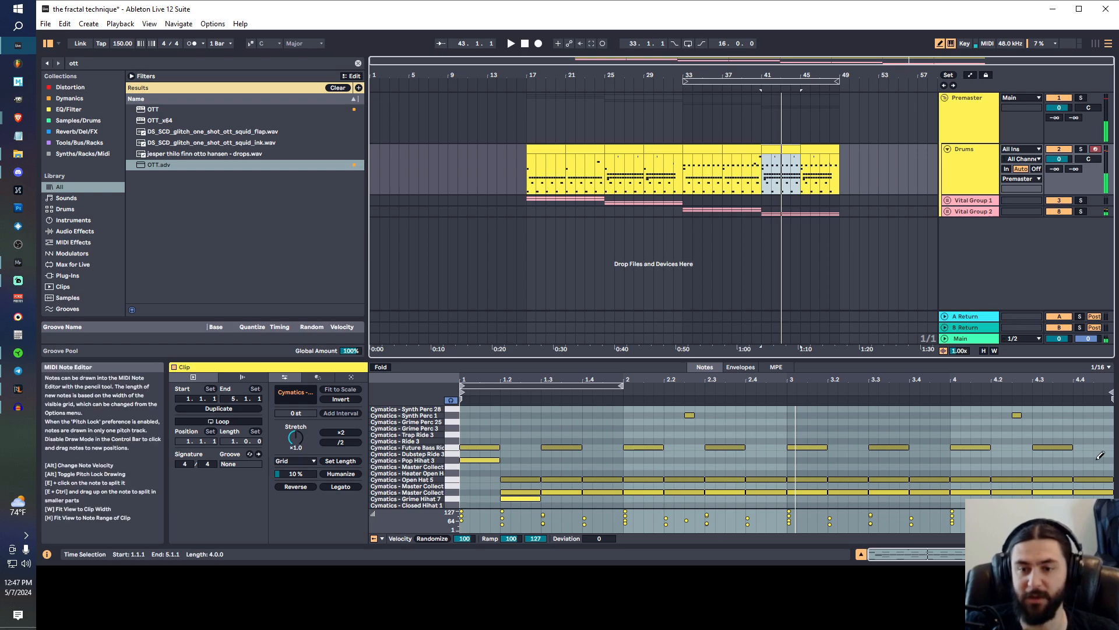
drag(1097, 453, 512, 462)
key(Down)
key(space)
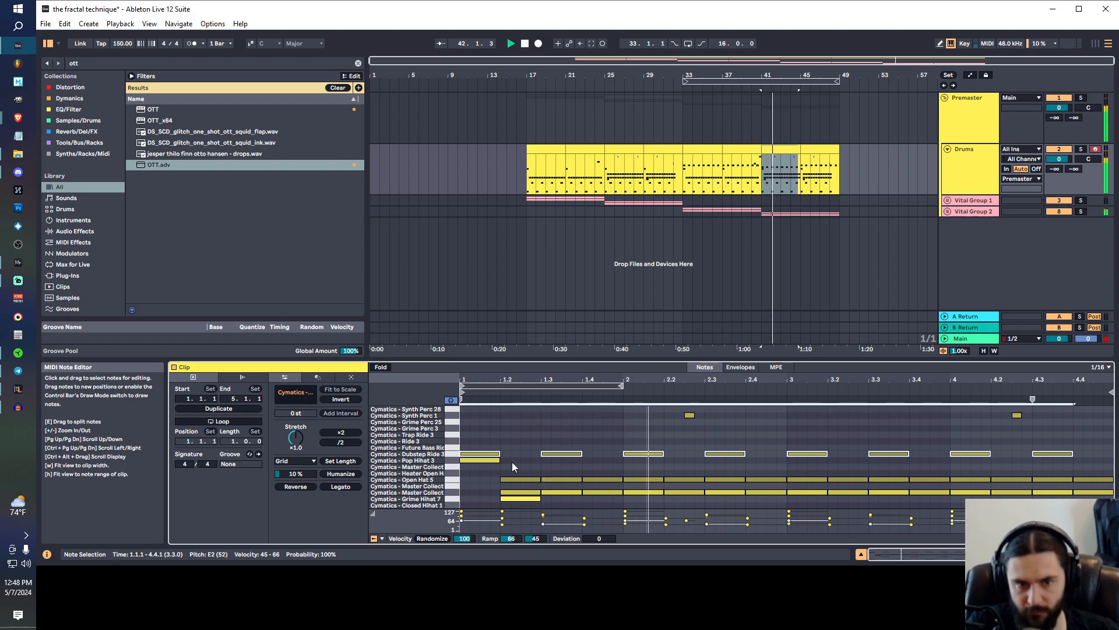
key(space)
drag(516, 450, 475, 457)
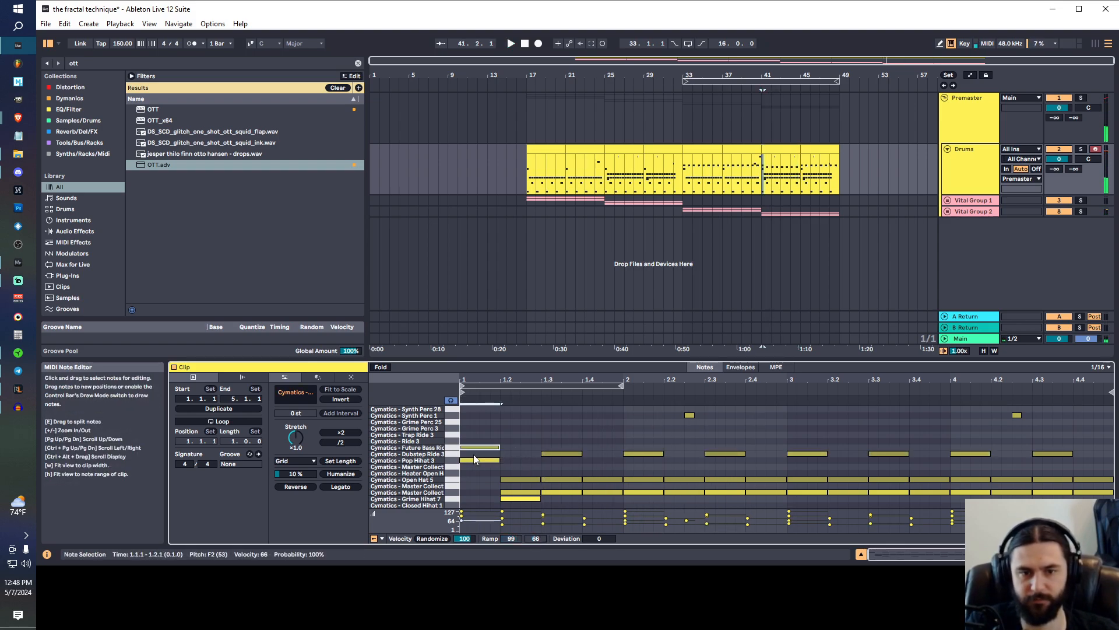
key(Up)
drag(1104, 455, 464, 453)
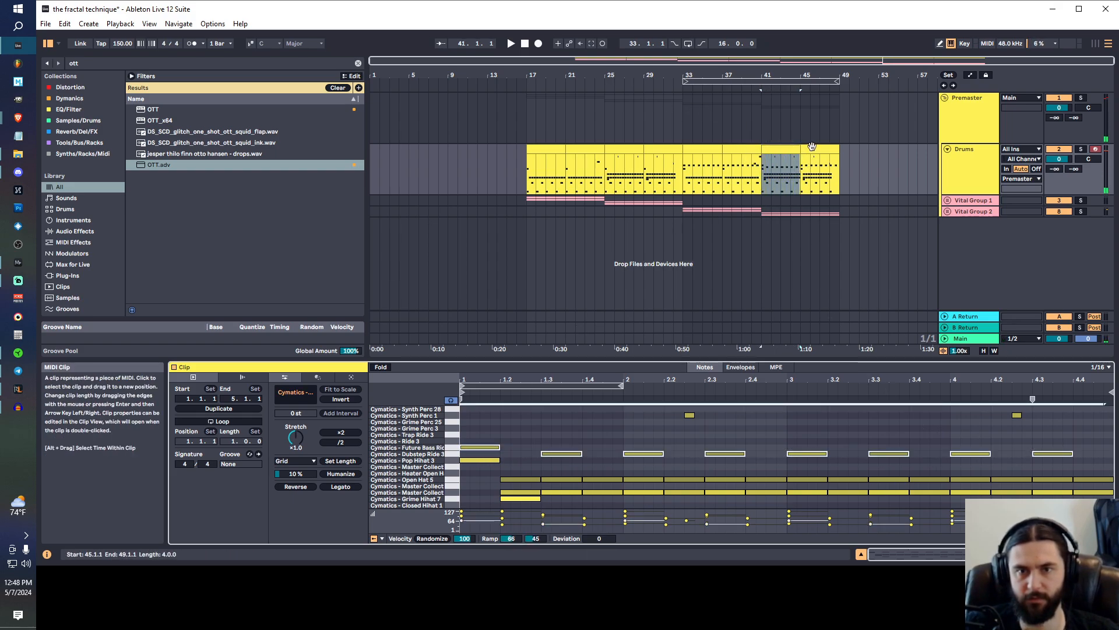
- In the bar 45 drum clip, move every Future Bass Ride 3 note except the first to Dubstep Ride 3 and delete the one on beat 4.3
key(Up)
click(488, 433)
click(489, 437)
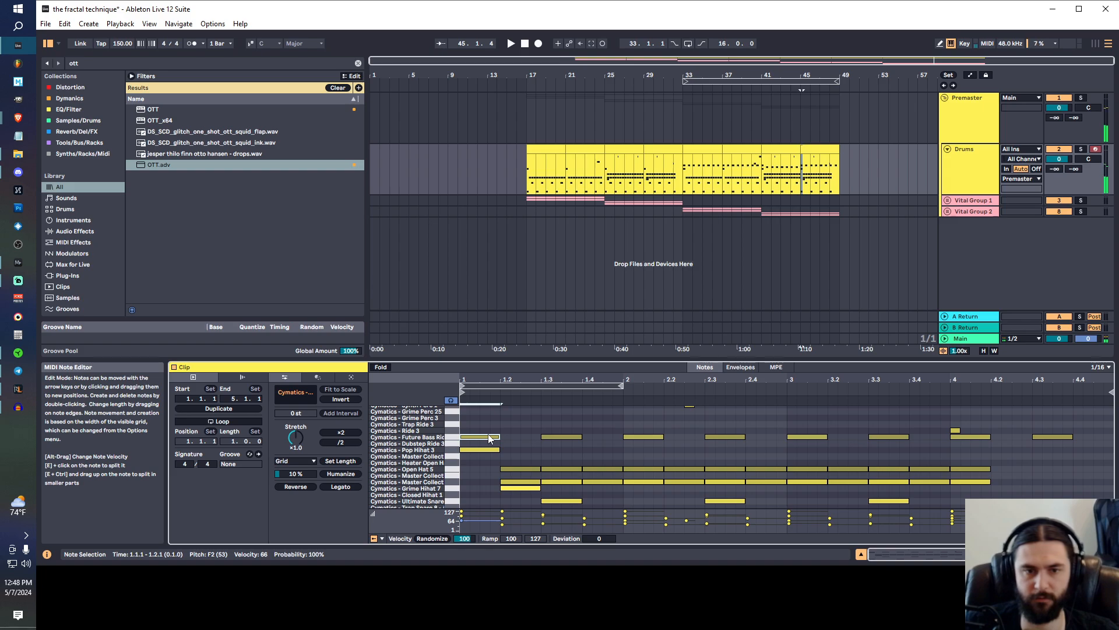
click(520, 438)
drag(526, 439, 1085, 446)
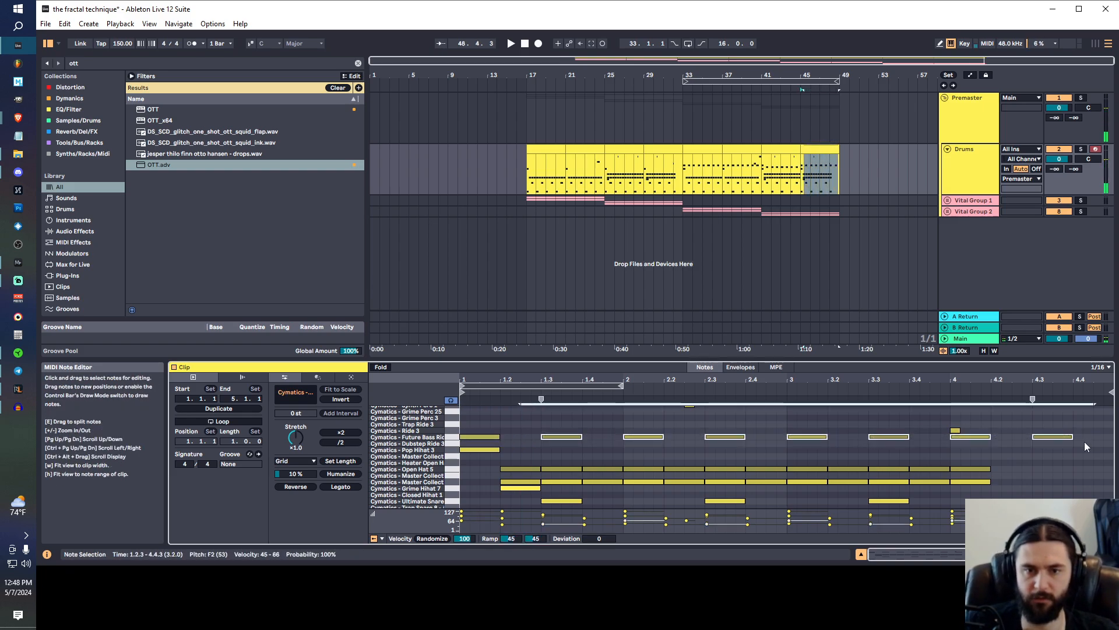
key(Down)
click(1045, 443)
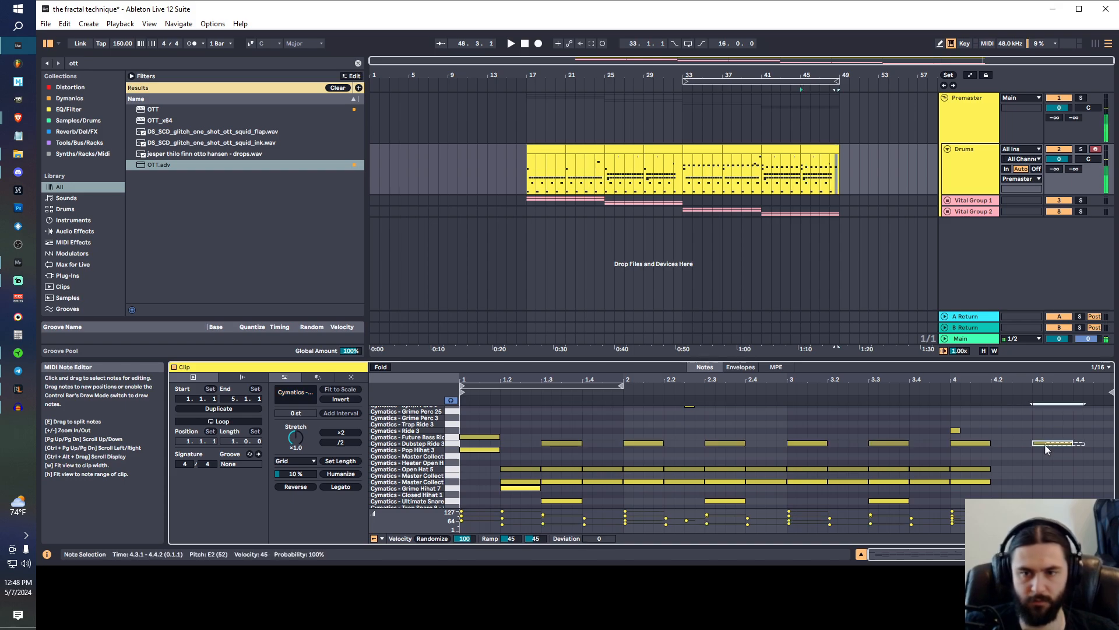
key(Delete)
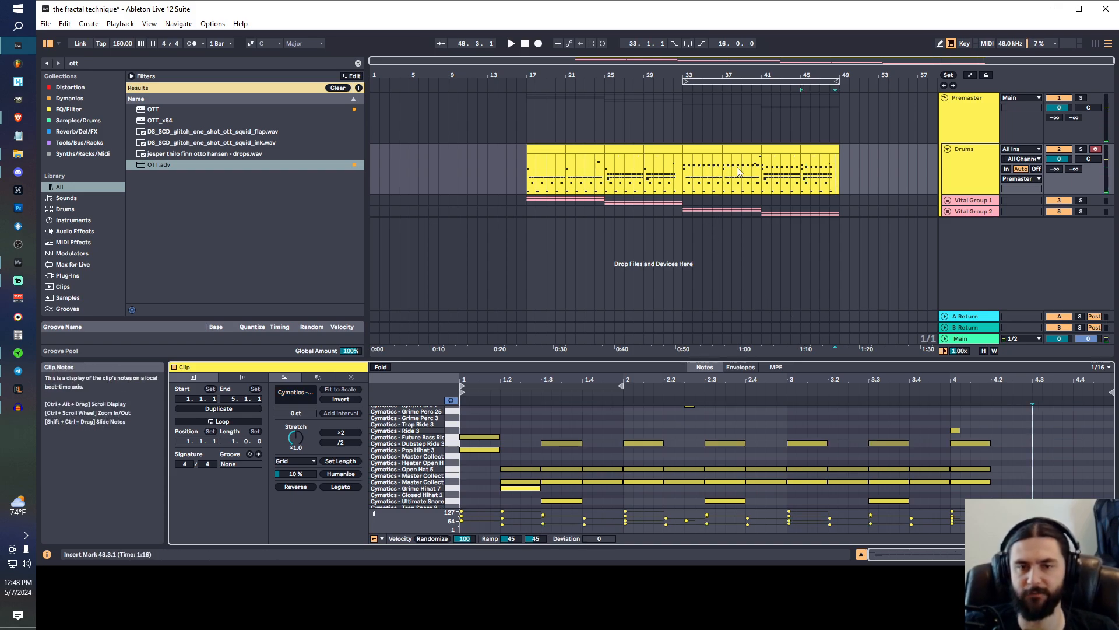
- Compare the ride patterns of the Drums clips in bars 33 to 40 with those in bars 41 to 48
click(736, 151)
shift+click(712, 150)
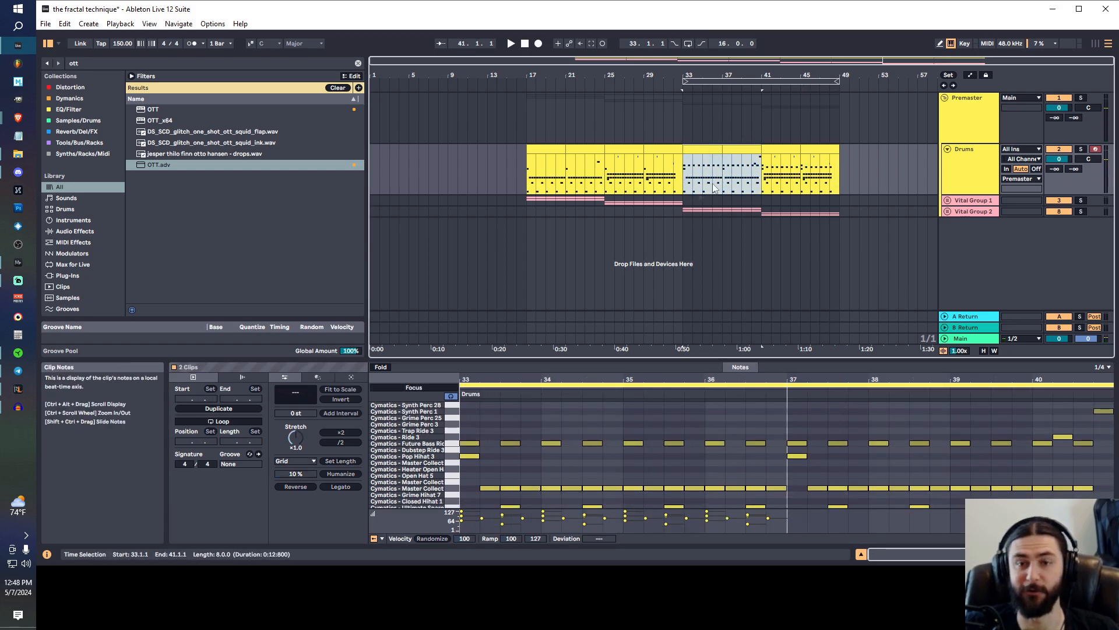
click(781, 157)
click(782, 149)
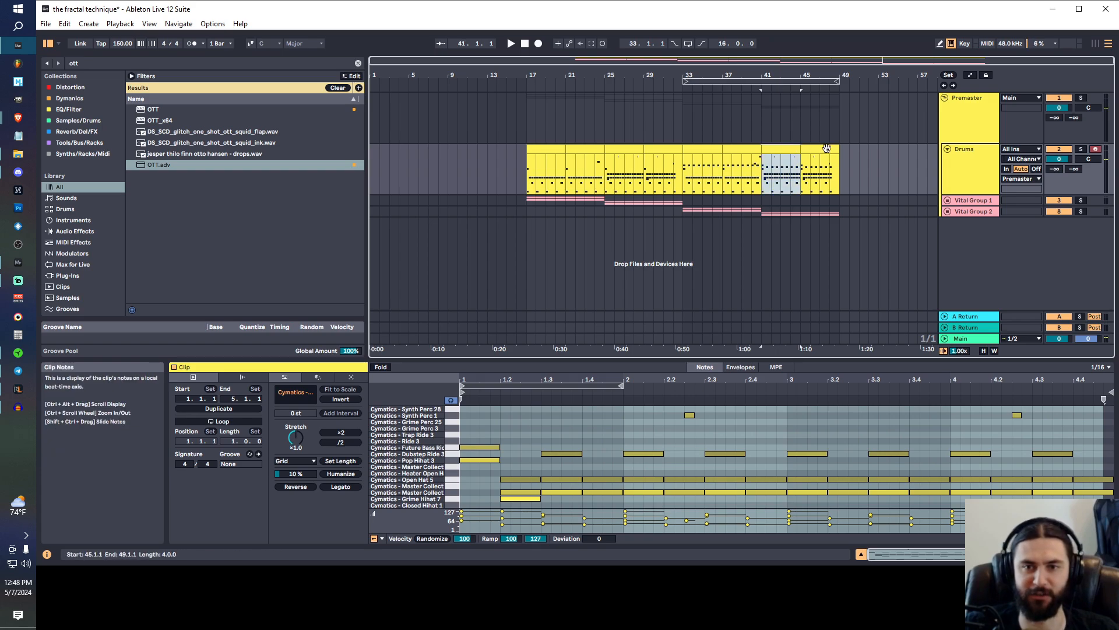
shift+click(825, 150)
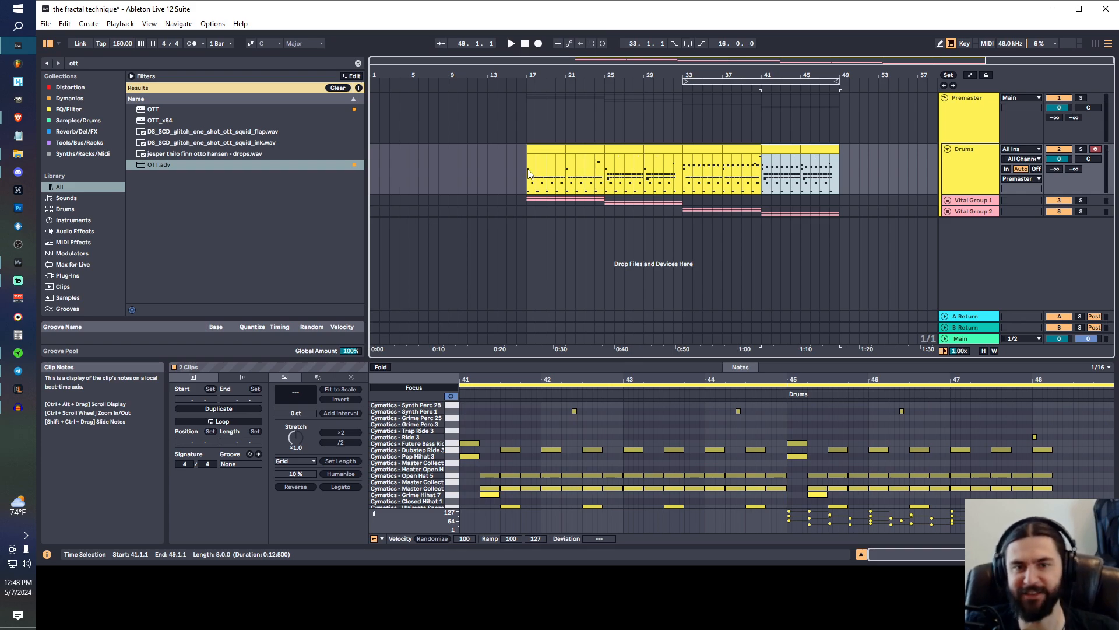
- Loop the 32 bars of Drums clips starting at bar 17 and play the whole arrangement
drag(529, 174, 845, 166)
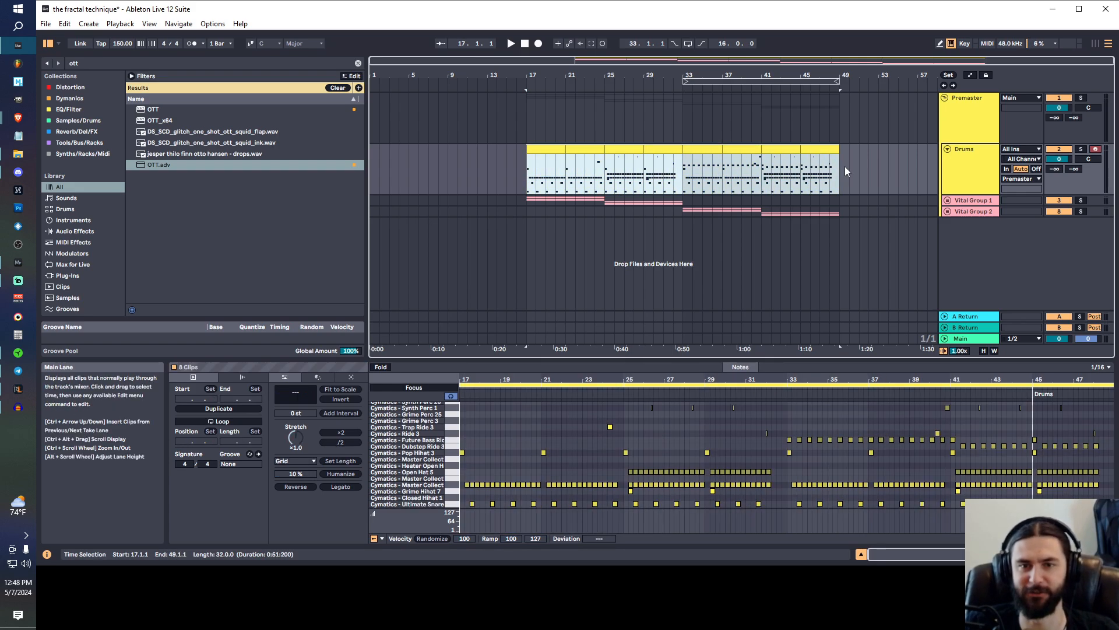
key(ctrl+l)
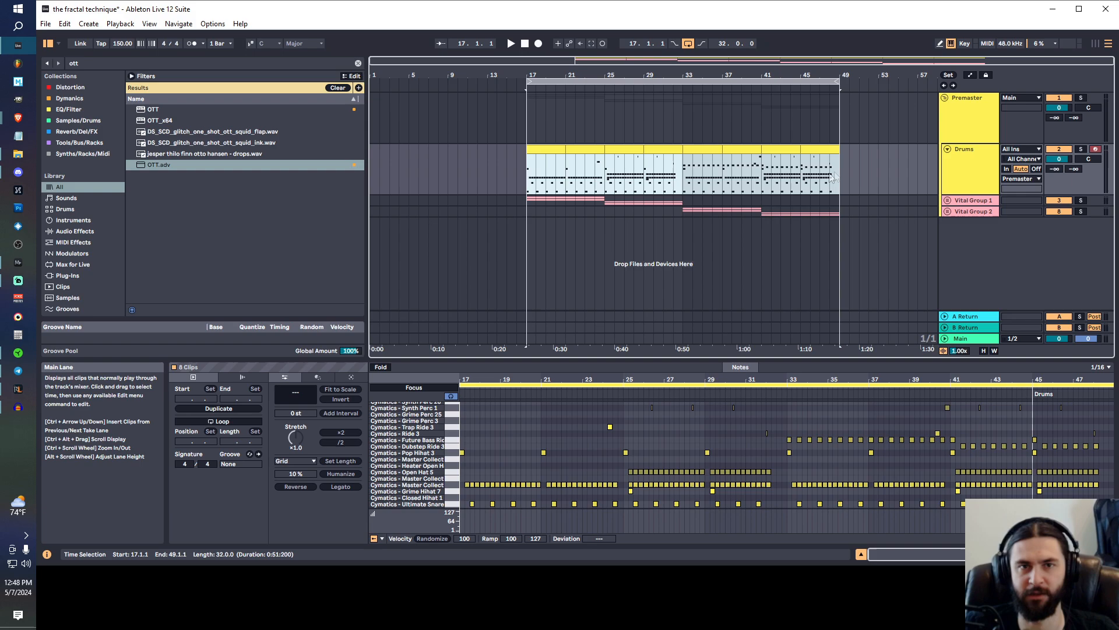
key(space)
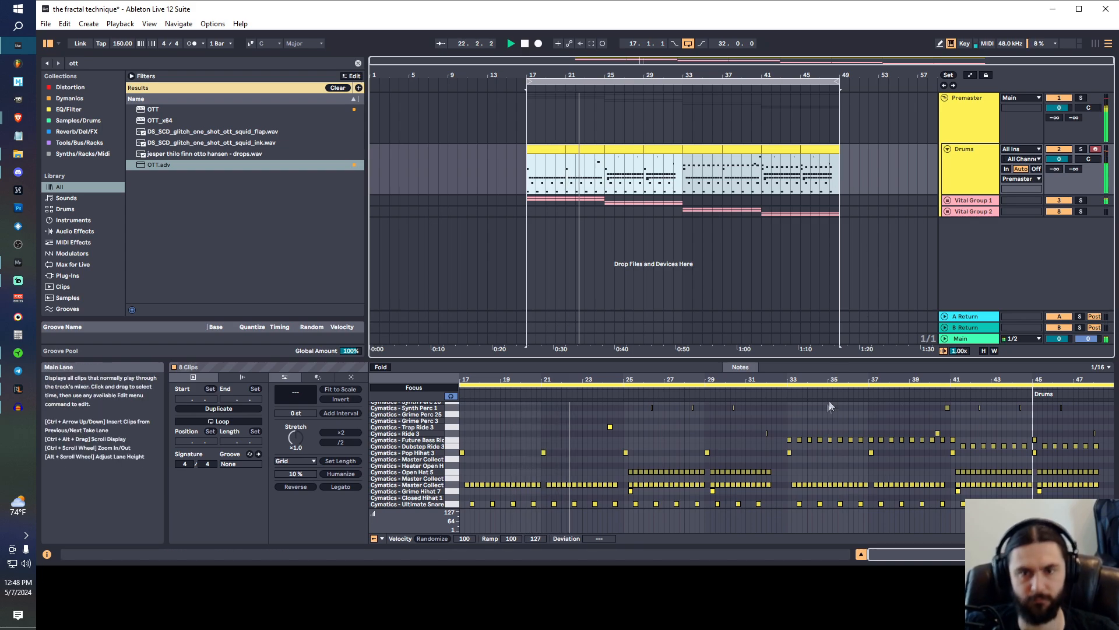
click(902, 553)
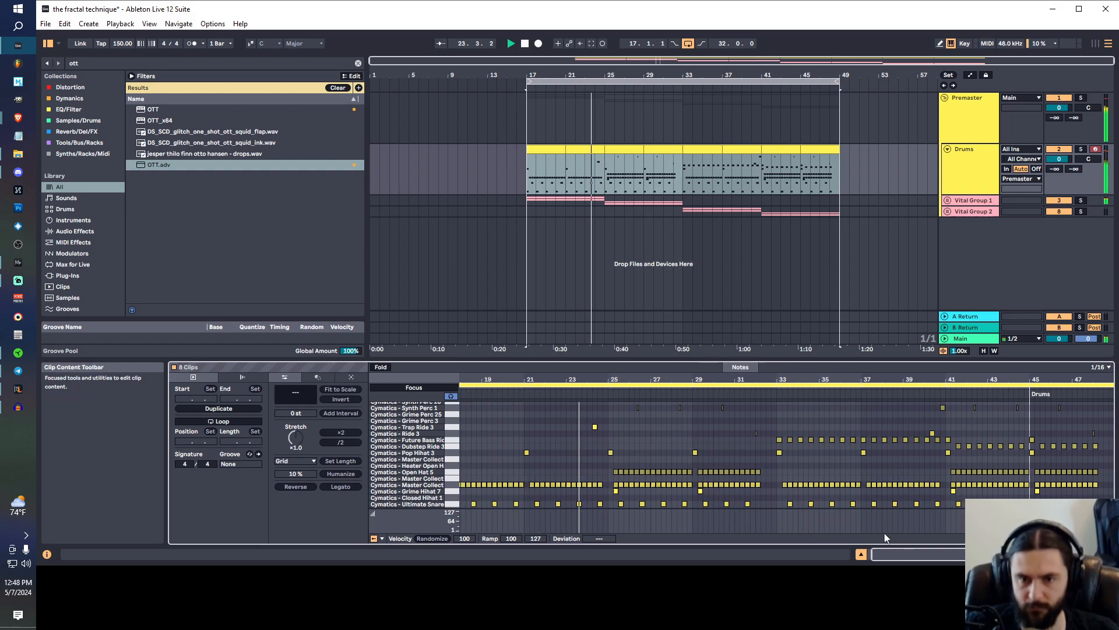
mouse_move(892, 553)
mouse_down()
mouse_move(890, 574)
mouse_move(892, 551)
mouse_up()
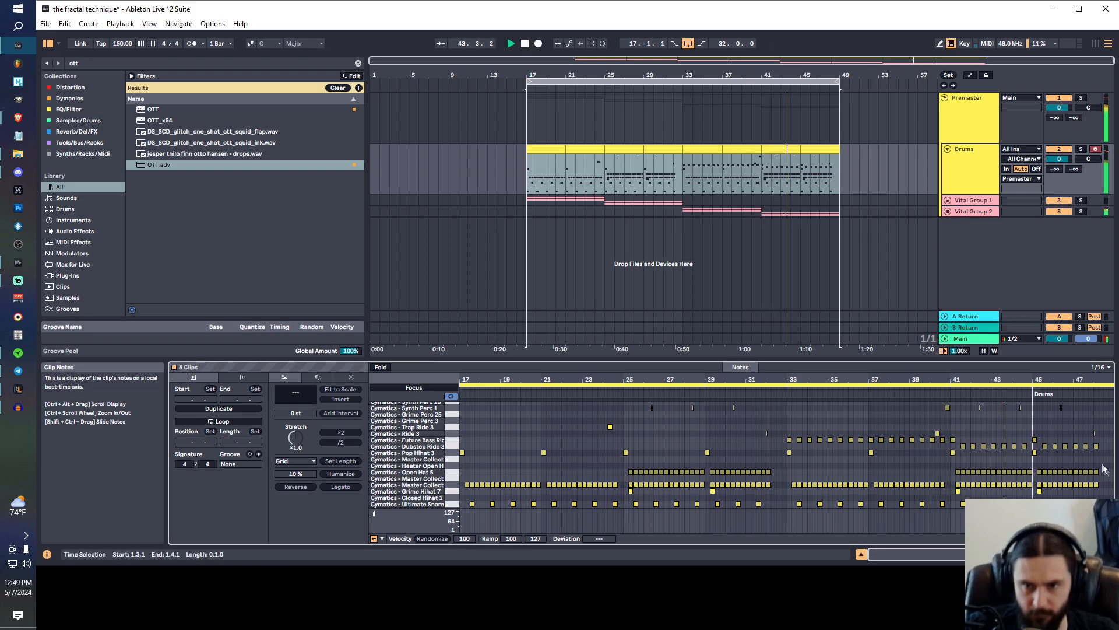
- Enlarge the velocity lane and lower the Dubstep Ride 3 notes in the bar 41 drum clip to velocities of 25 to 37
drag(1109, 442, 956, 449)
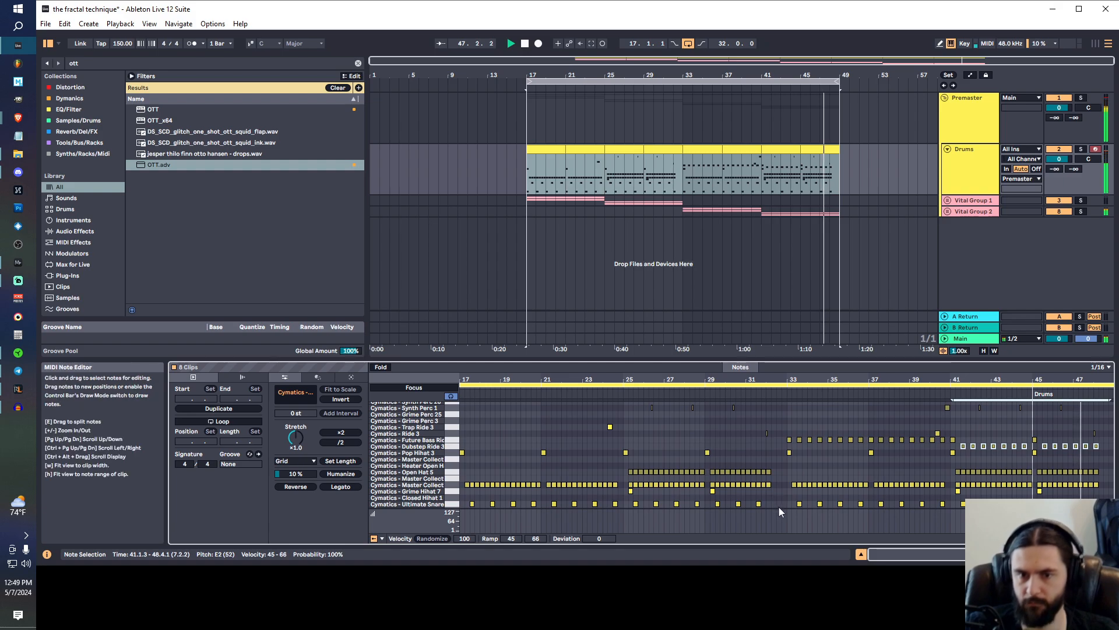
mouse_move(779, 508)
mouse_down()
mouse_move(787, 436)
mouse_move(784, 489)
mouse_up()
key(space)
click(783, 151)
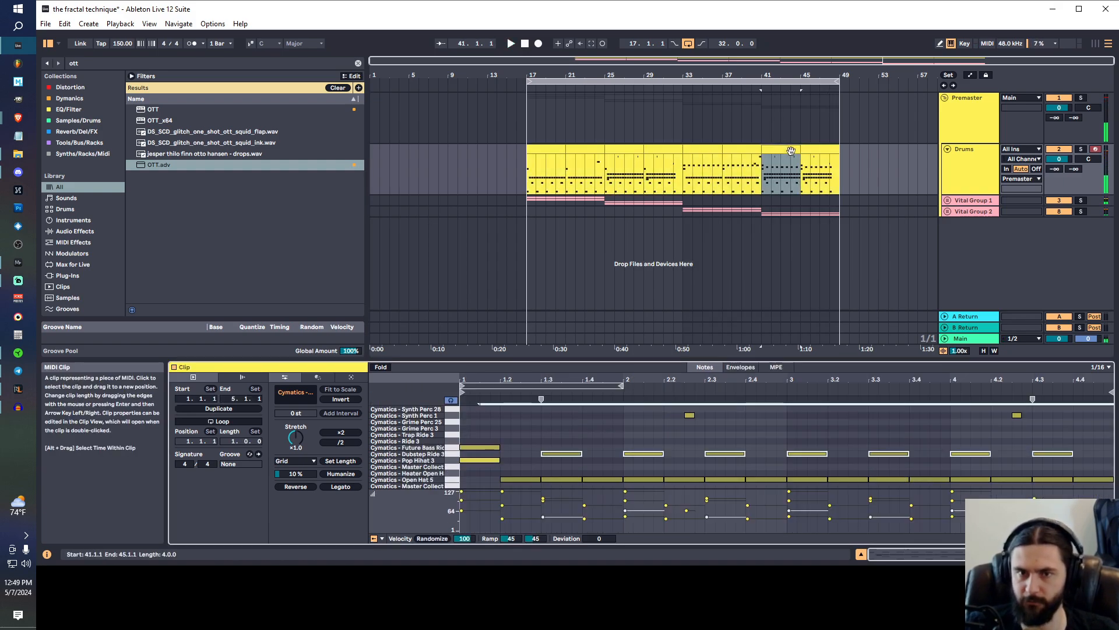
mouse_move(1096, 458)
mouse_down()
mouse_move(596, 463)
mouse_move(510, 452)
mouse_up()
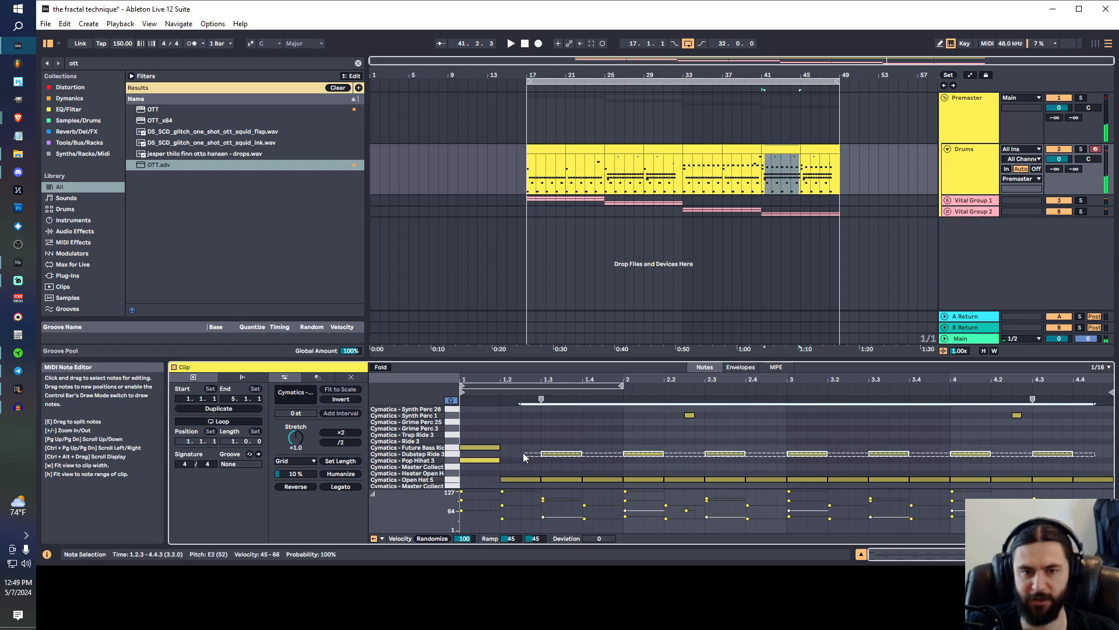
drag(543, 517, 543, 521)
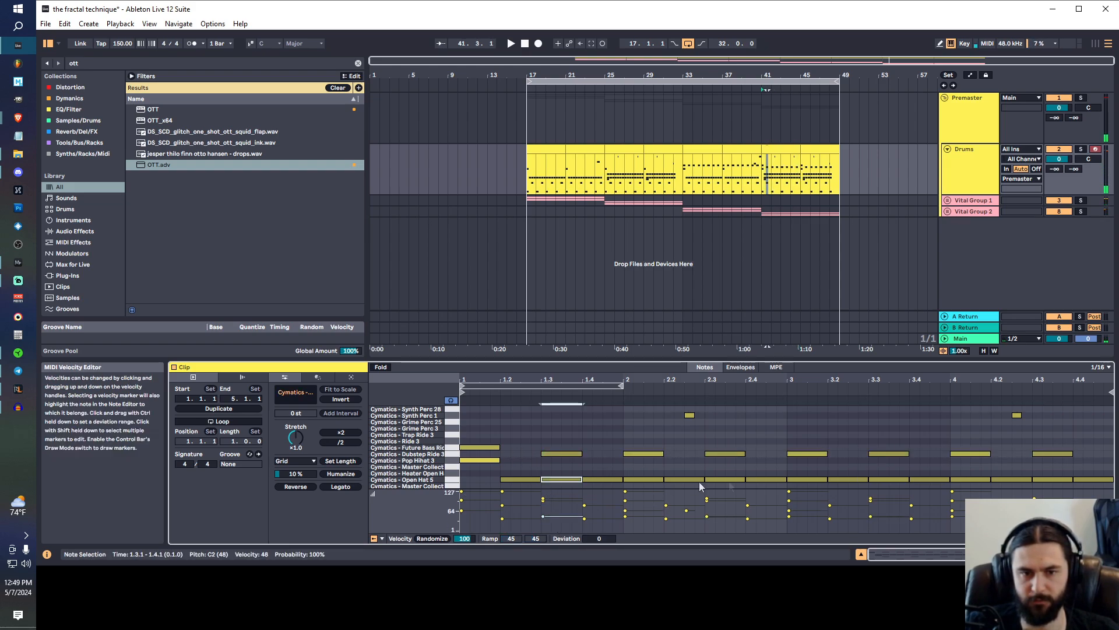
drag(1098, 447, 577, 470)
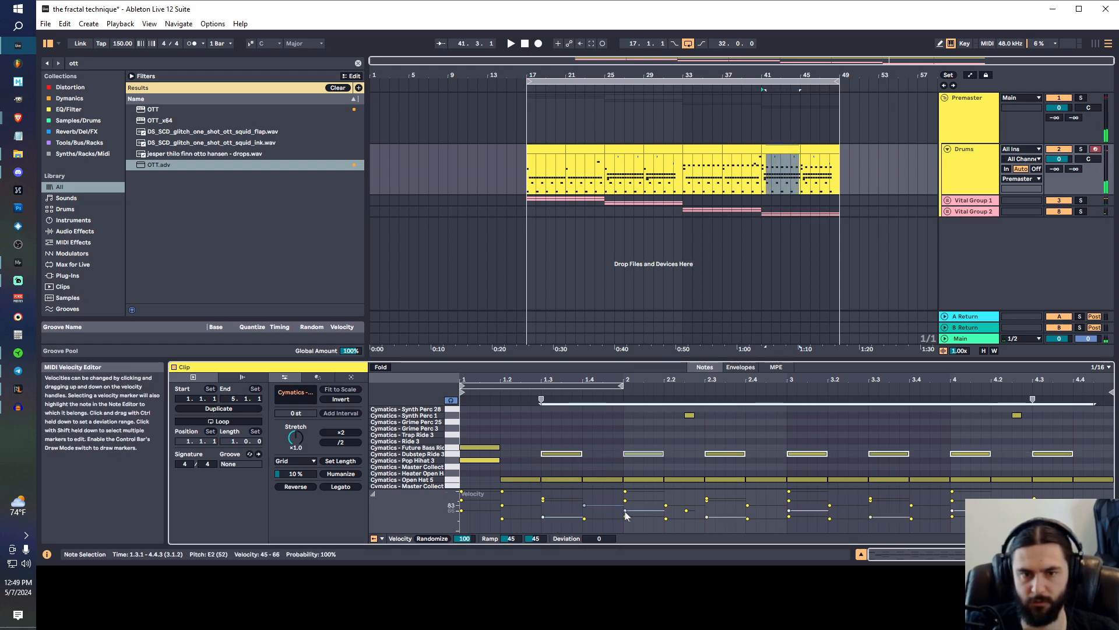
drag(543, 517, 543, 525)
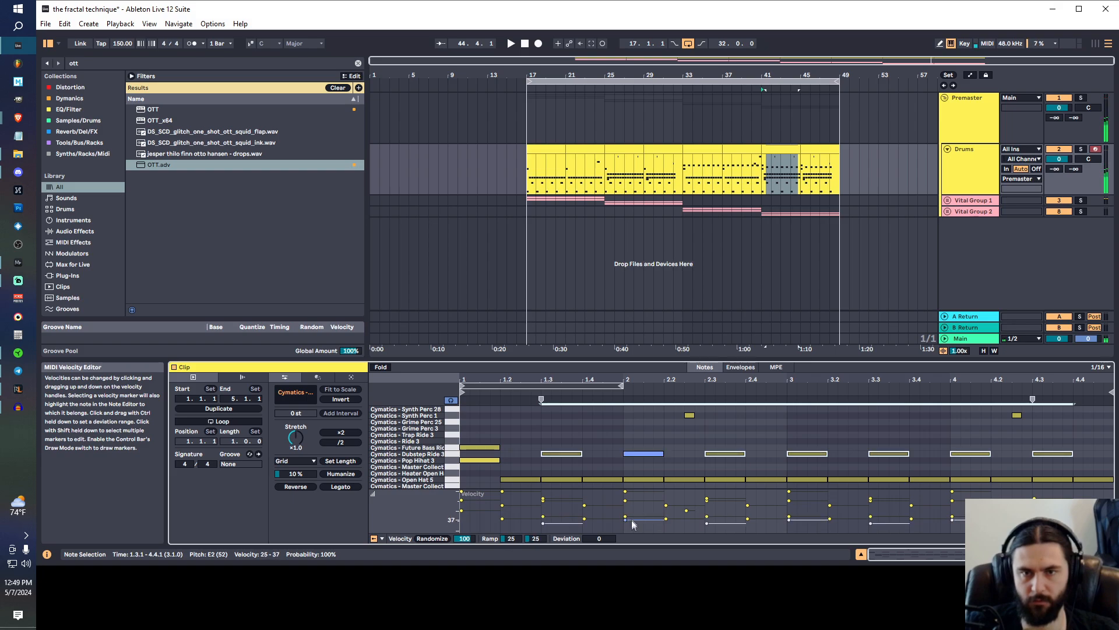
- Replace the Dubstep Ride 3 notes in the bar 45 drum clip with the softer ones from bar 41, omitting beat 4.3, and play the result
click(818, 148)
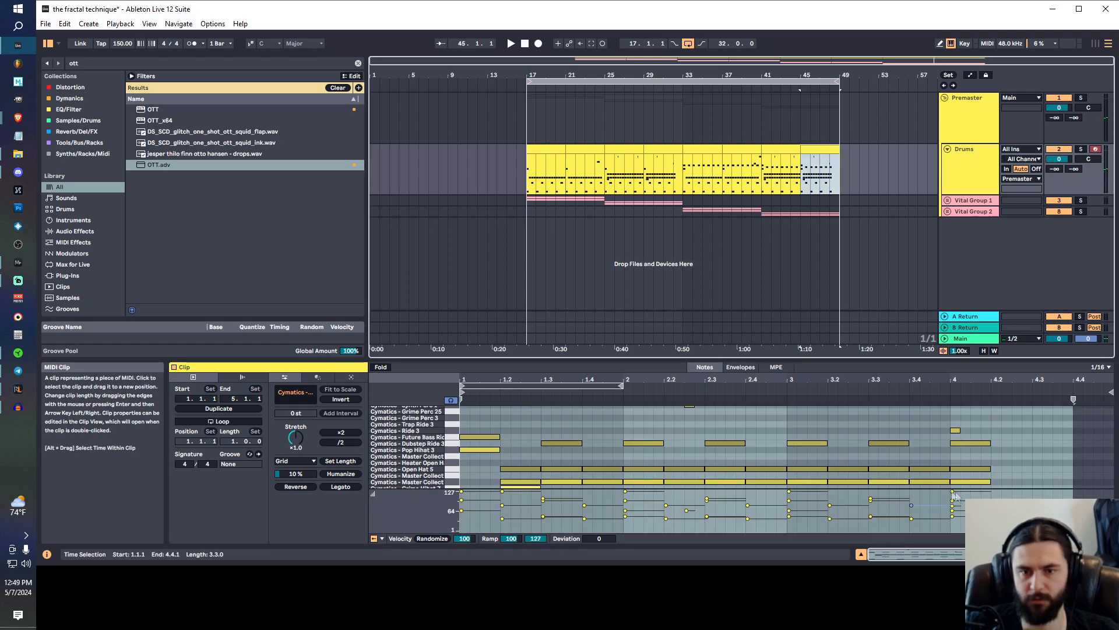
click(775, 152)
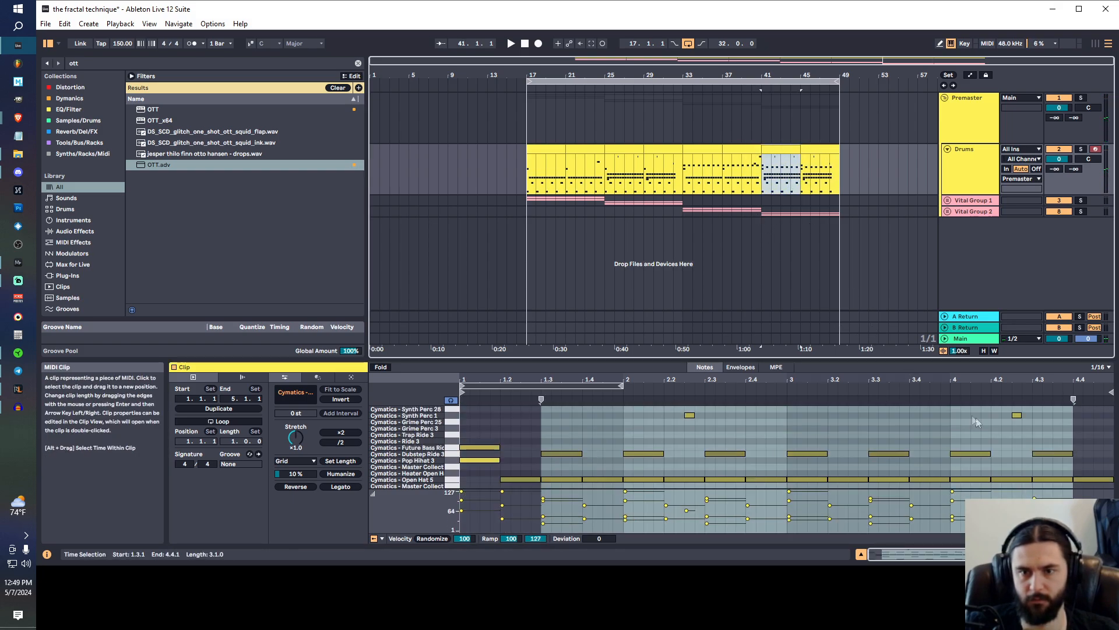
drag(1087, 452, 560, 457)
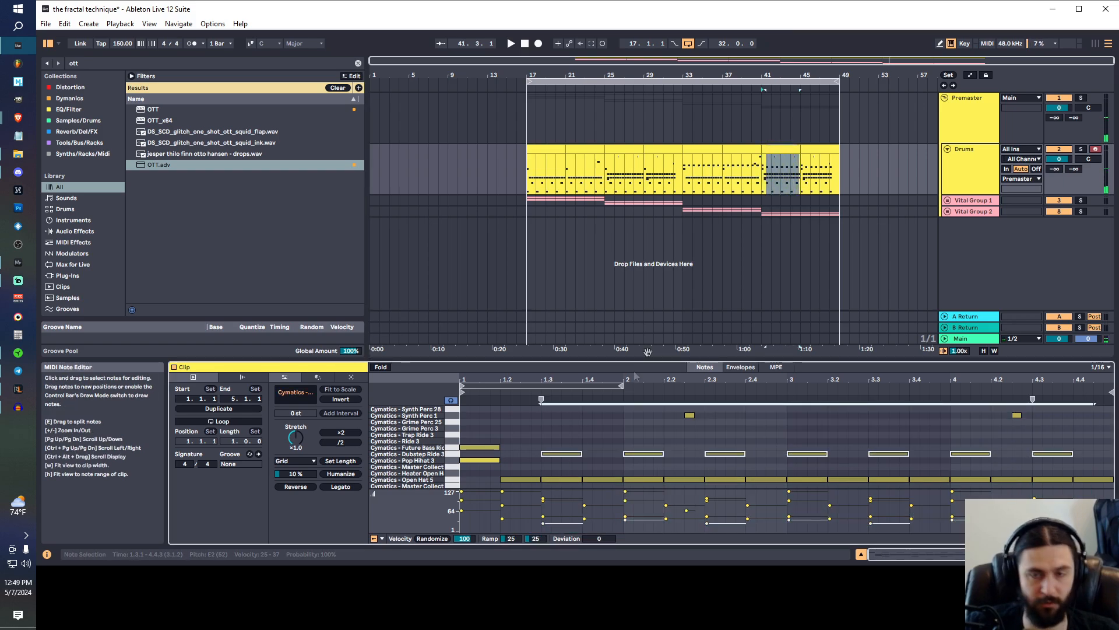
click(809, 148)
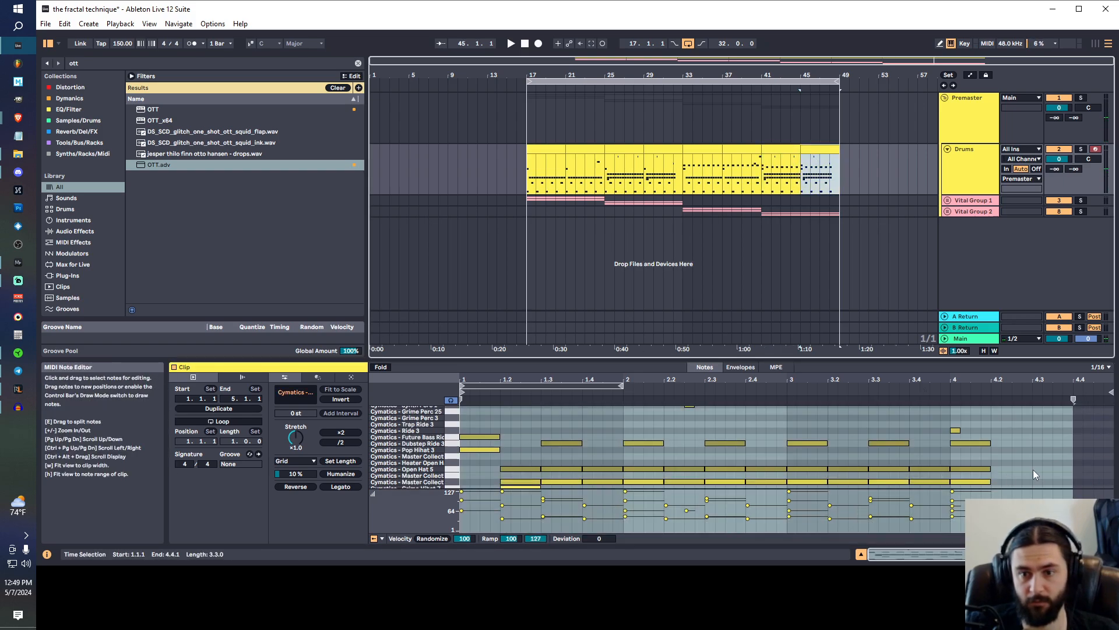
drag(1043, 454, 561, 443)
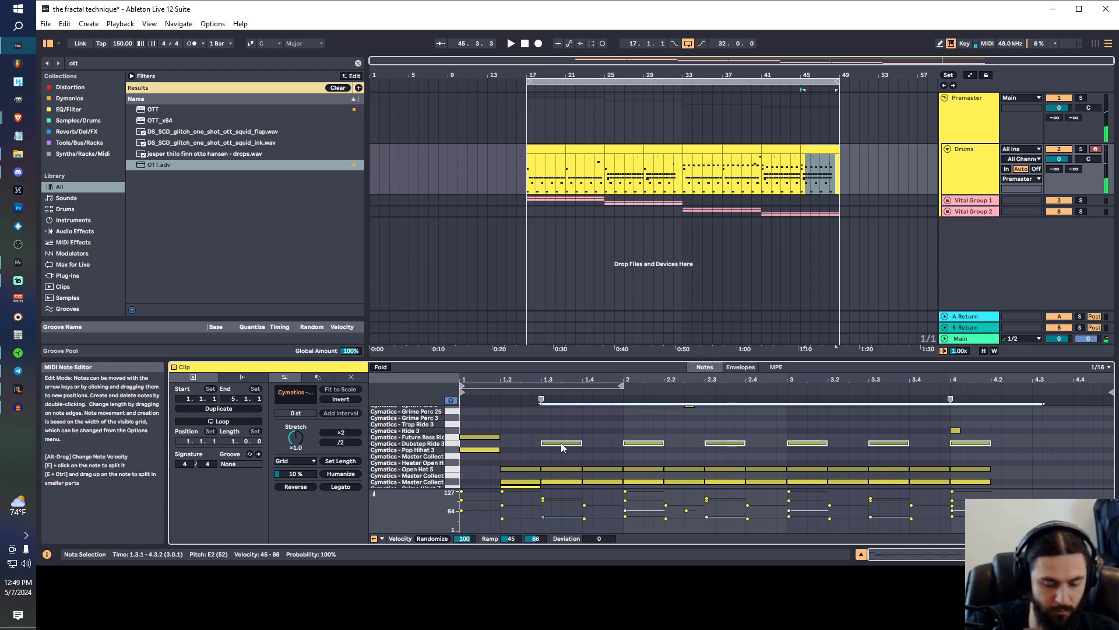
key(Delete)
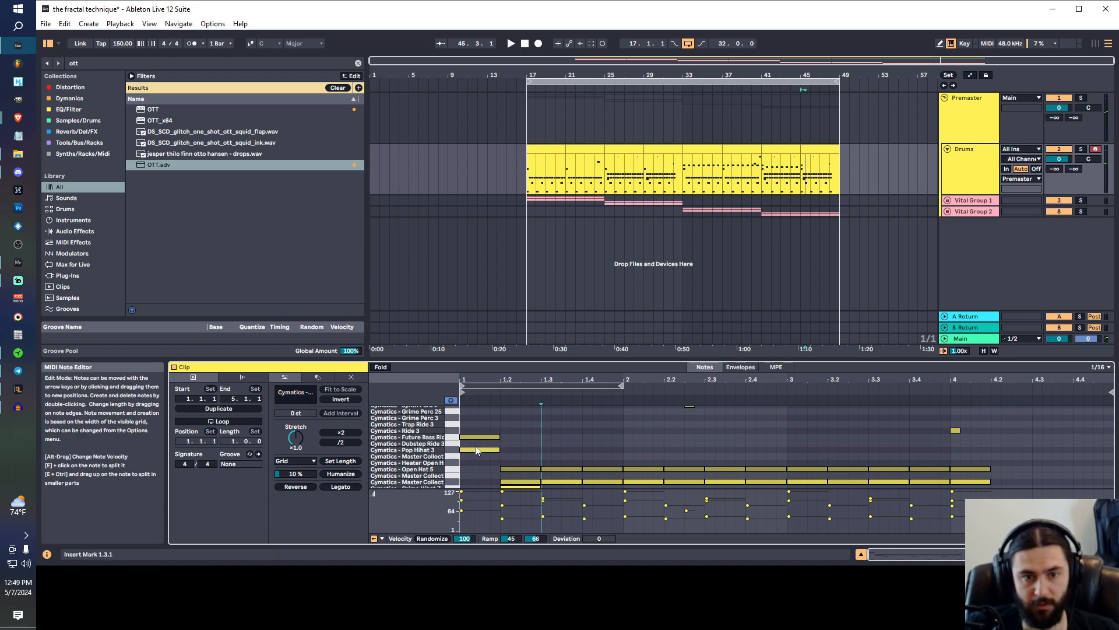
key(ctrl+z)
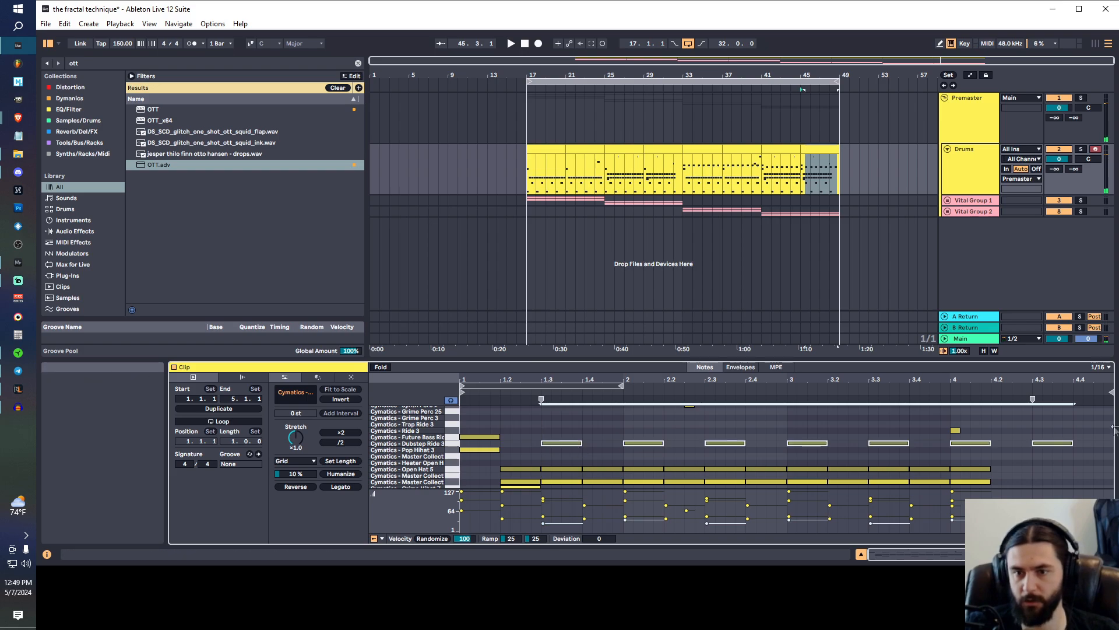
click(1054, 457)
key(space)
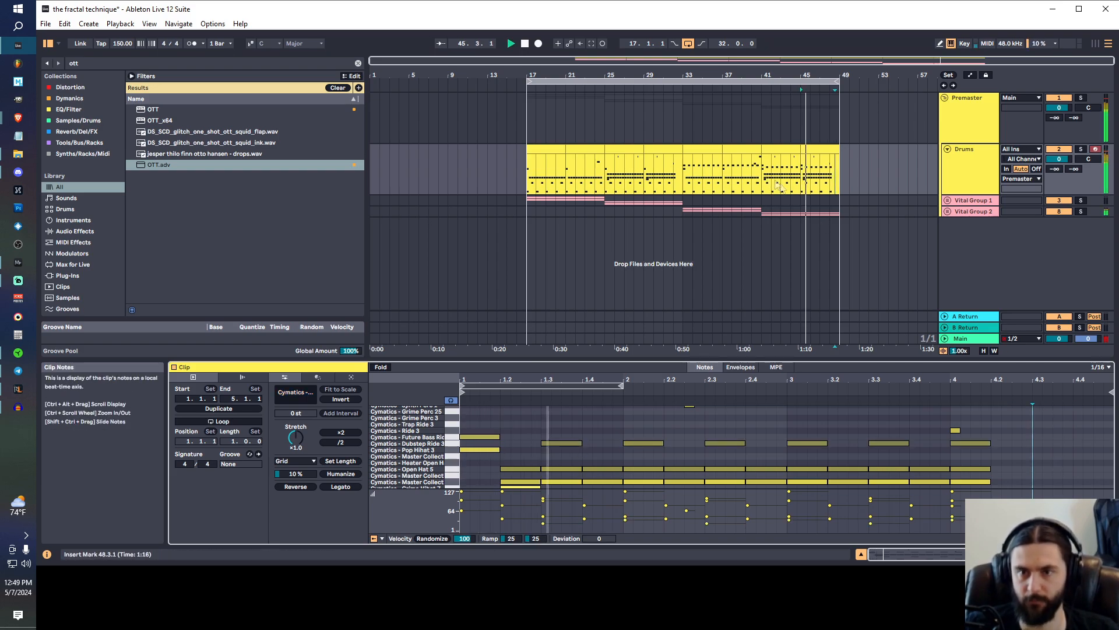
- Group the Vital Group 1 and Vital Group 2 tracks together into one parent group track
click(957, 202)
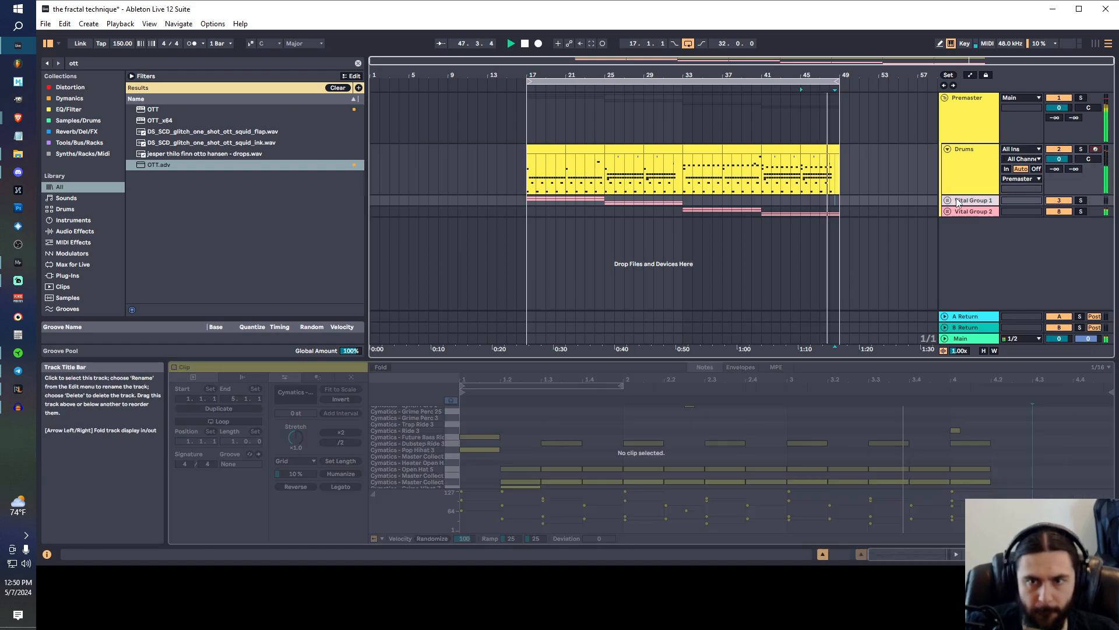
click(965, 212)
double_click(967, 212)
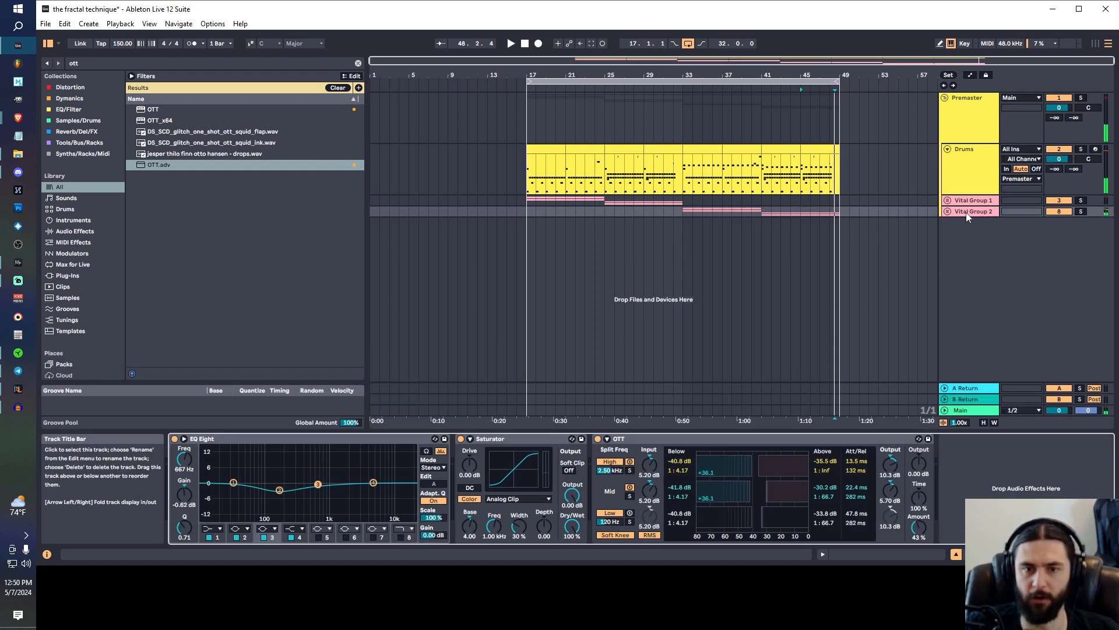
click(974, 201)
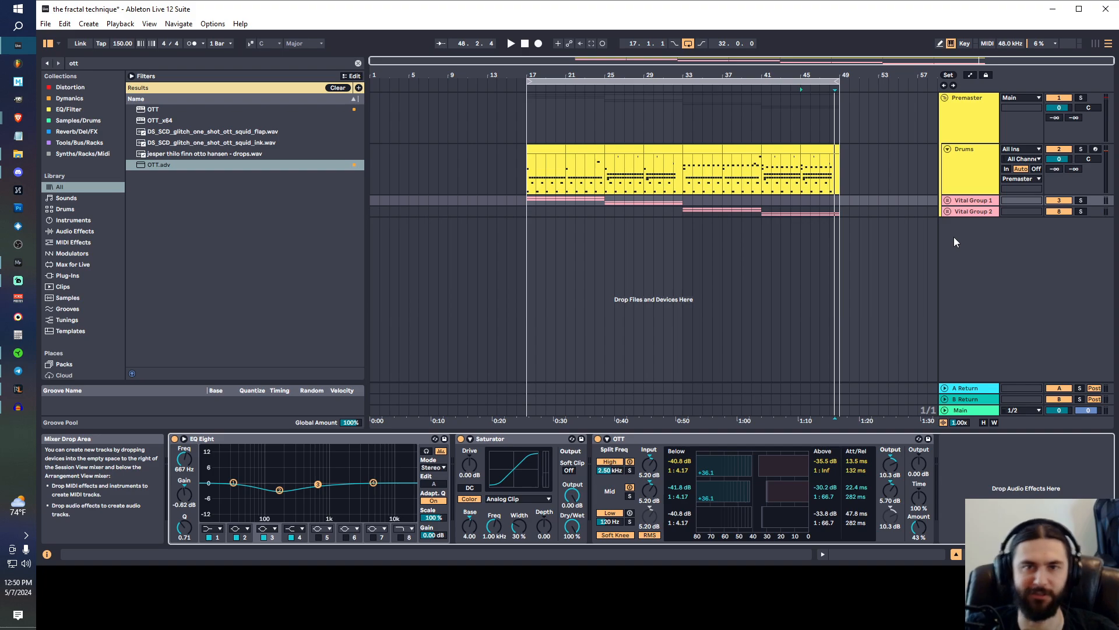
click(978, 215)
key(ctrl+g)
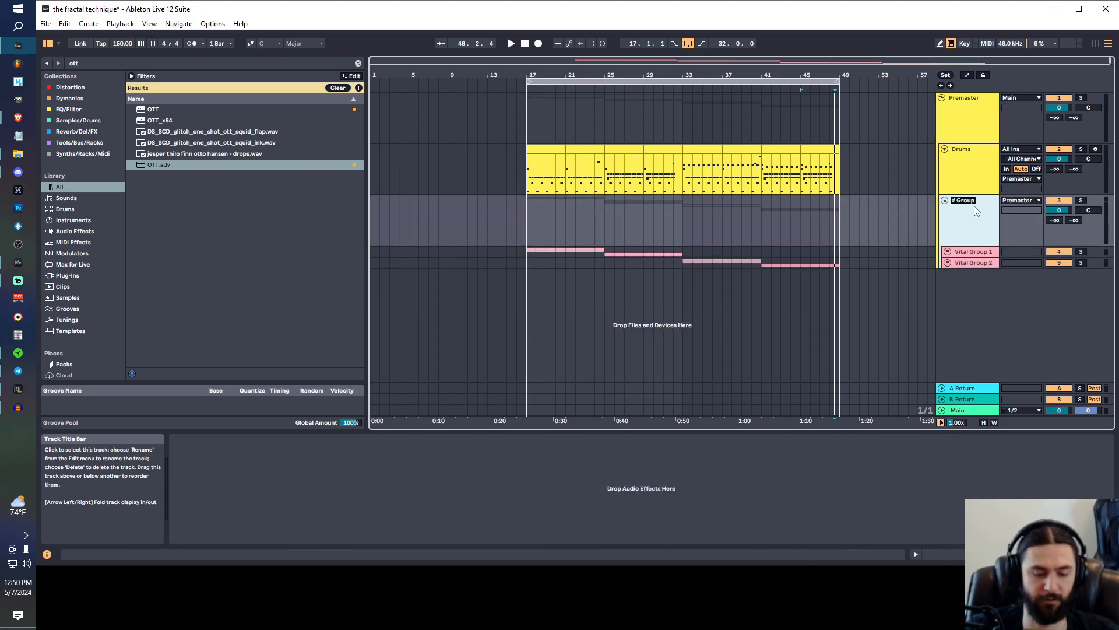
- Name the new parent group track Main Bass Grp
key(ctrl+r)
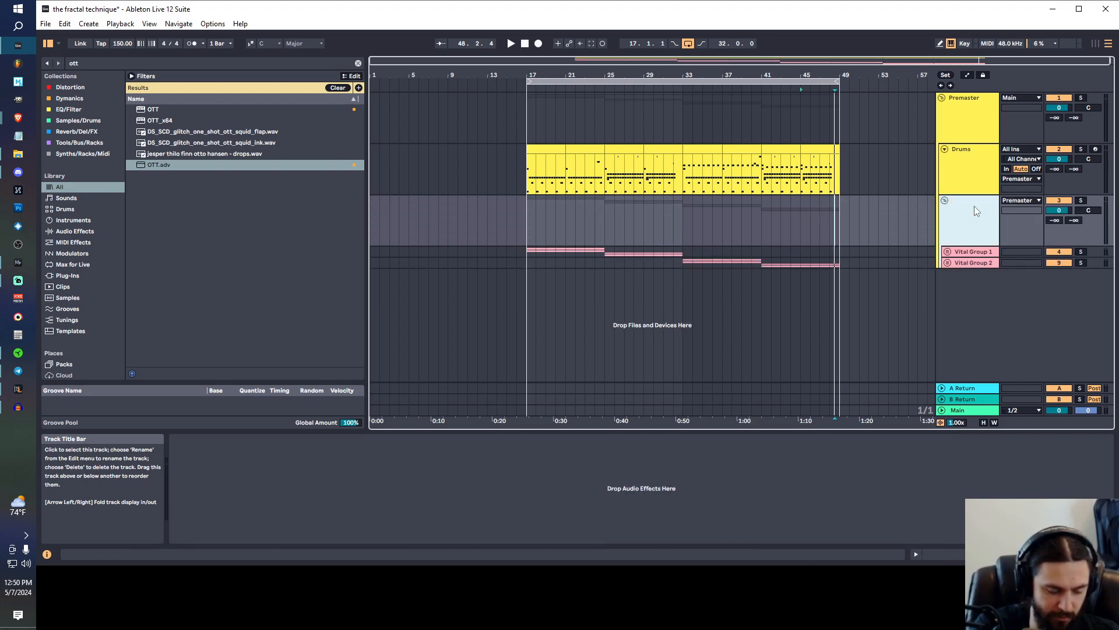
text(Main Vital Grou)
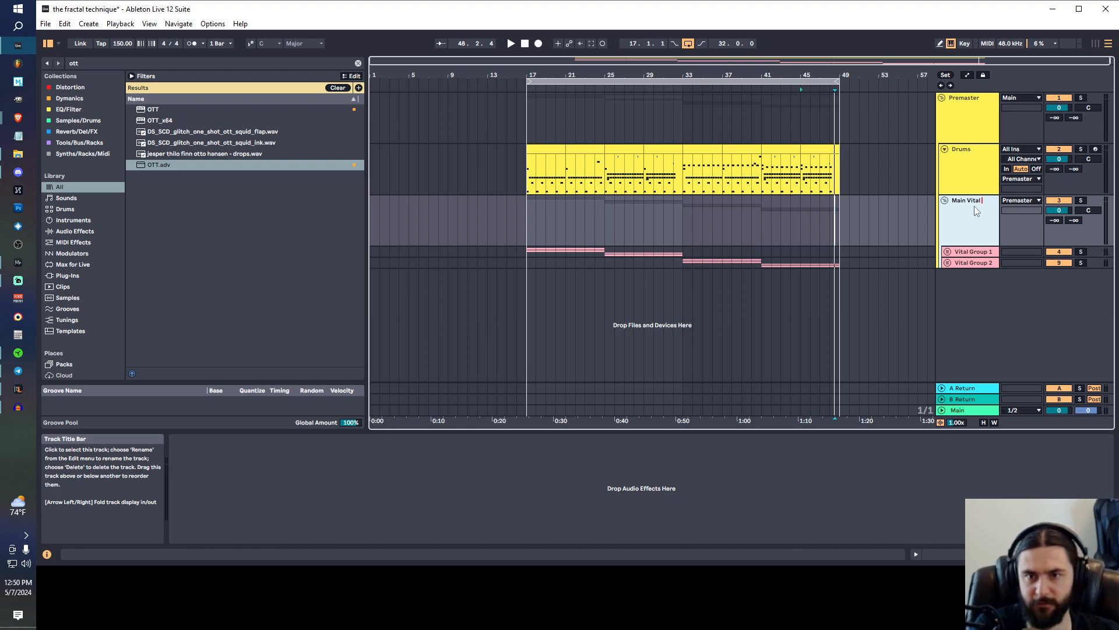
key(BackSpace)
key(BackSpace)
key(BackSpace)
key(BackSpace)
key(BackSpace)
key(BackSpace)
key(BackSpace)
key(BackSpace)
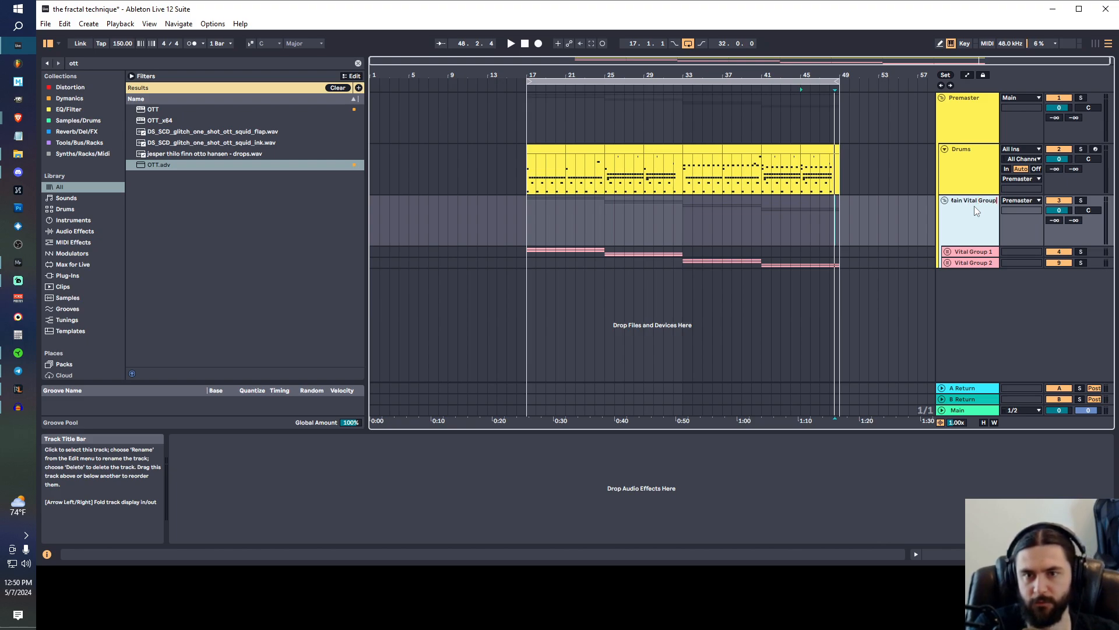
key(BackSpace)
key(BackSpace)
text(Bass Grp)
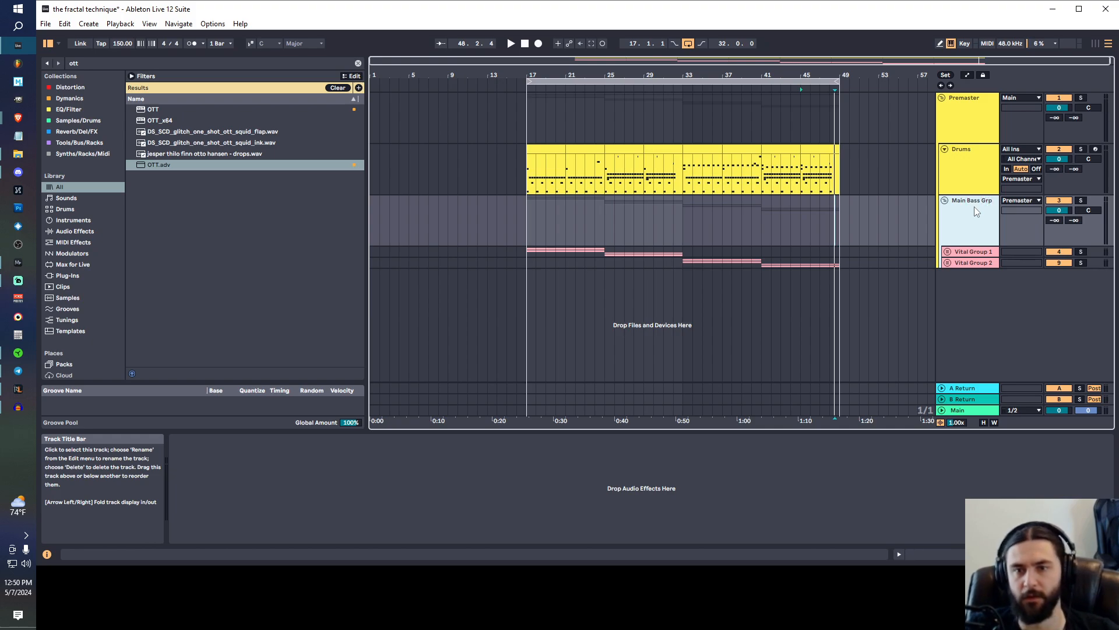
- Add a Glue Compressor to Main Bass Grp, lower its threshold to -24.8 dB and start playback
click(636, 525)
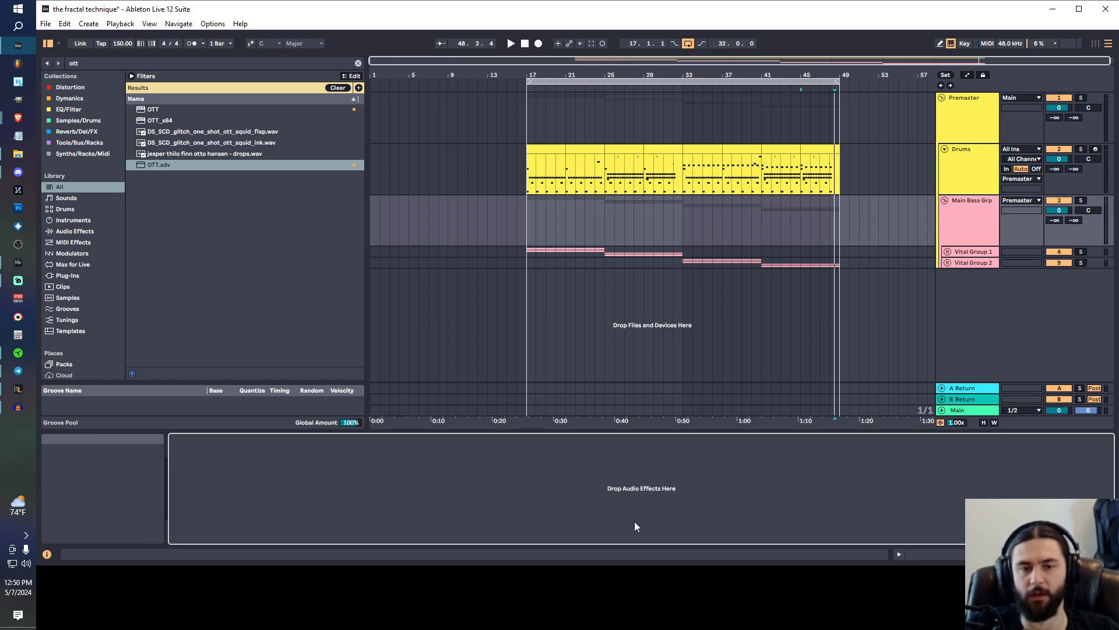
key(ctrl+f)
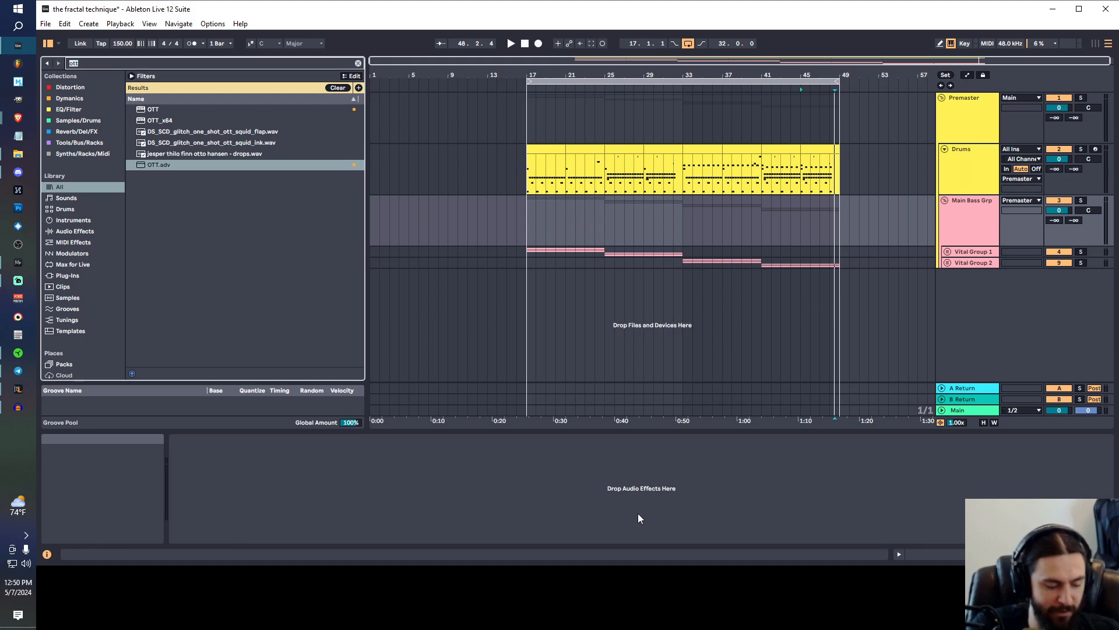
text(glue)
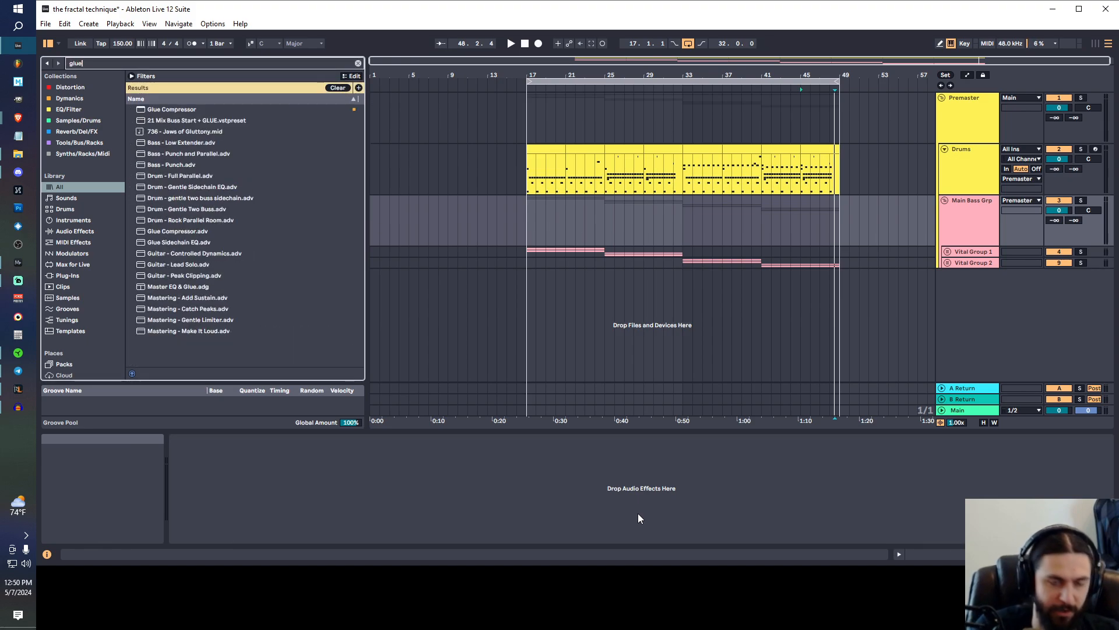
double_click(186, 110)
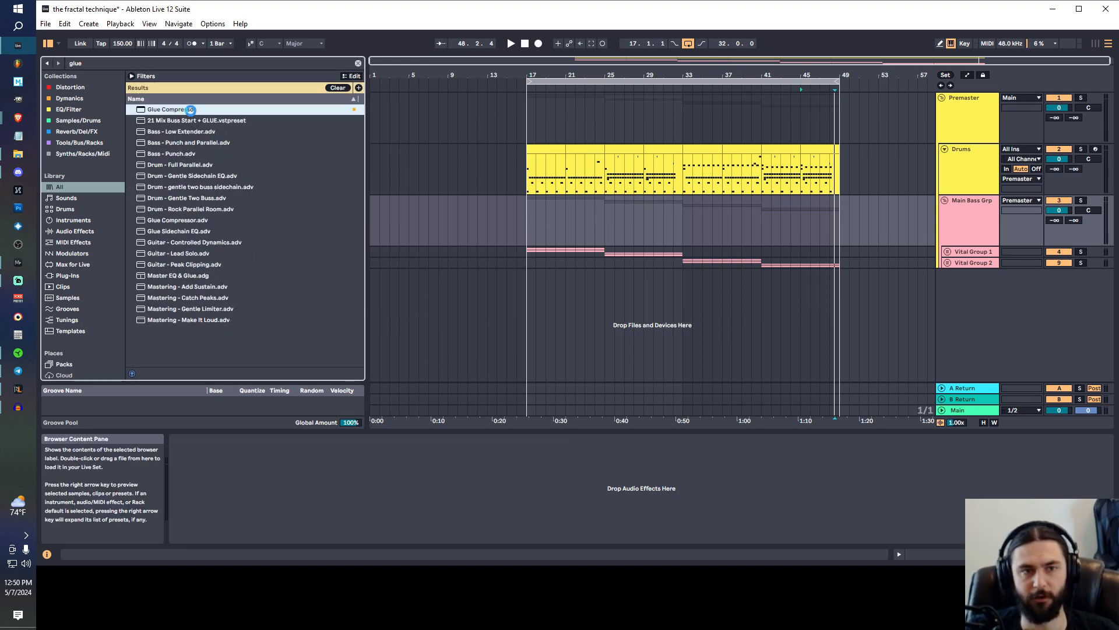
drag(235, 514, 235, 583)
key(space)
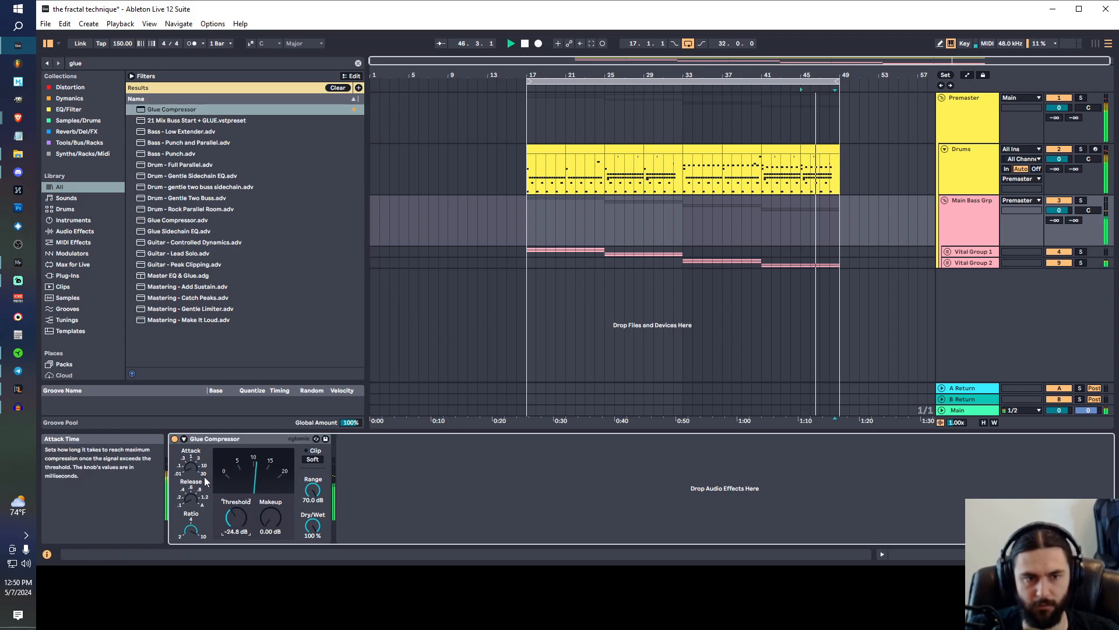
- Play from bar 17 and adjust the Glue Compressor's attack, setting makeup to 5.71 dB and dry/wet to 60%
click(530, 210)
key(space)
click(190, 466)
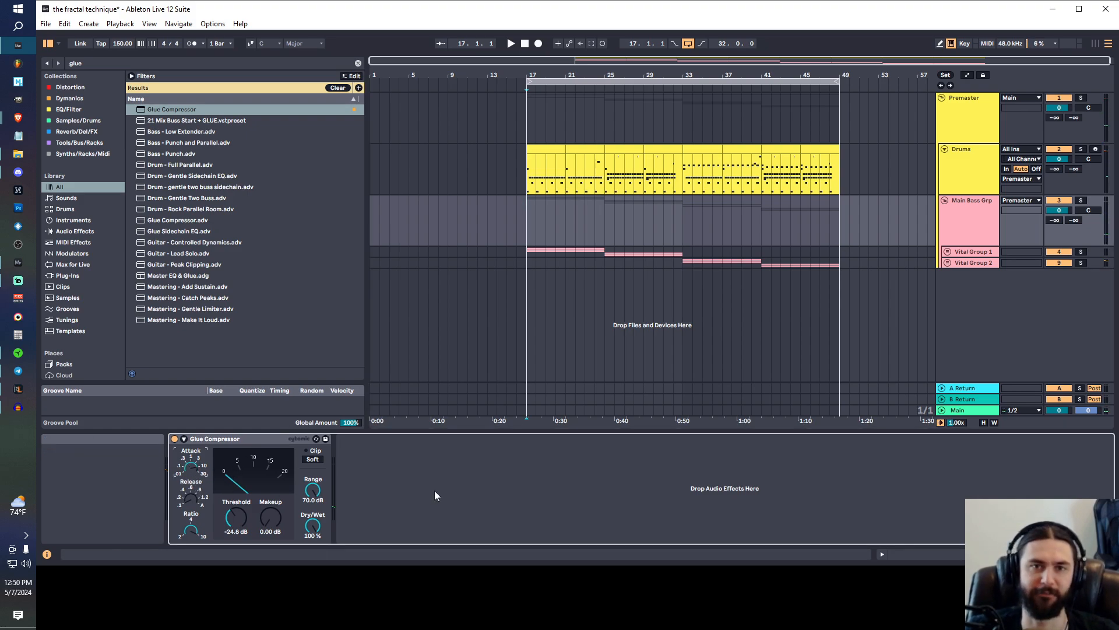
key(space)
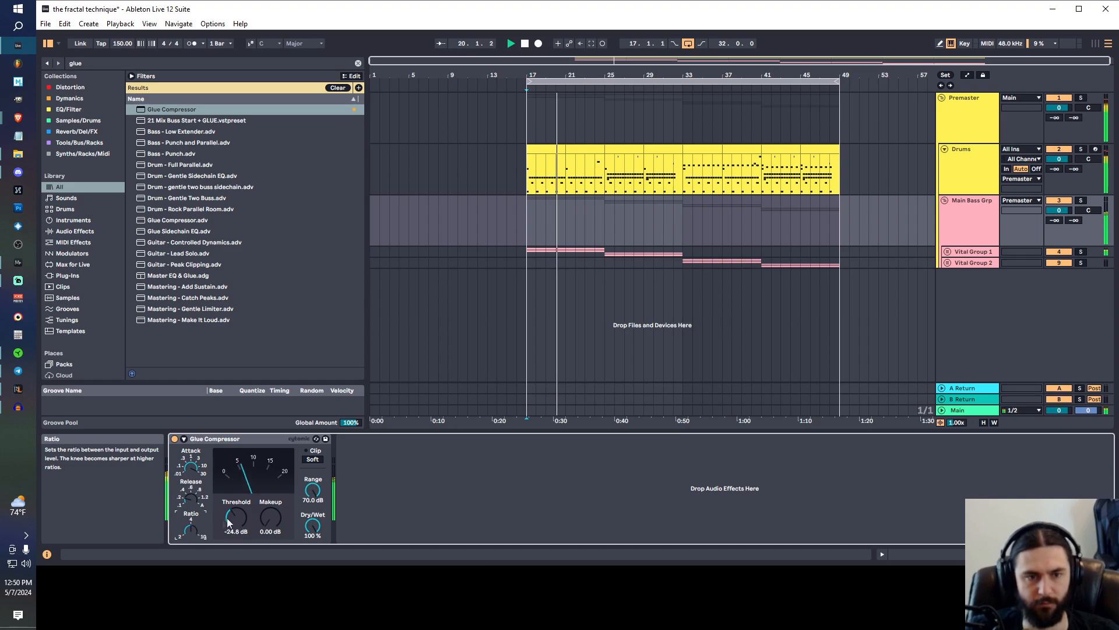
drag(271, 517, 314, 555)
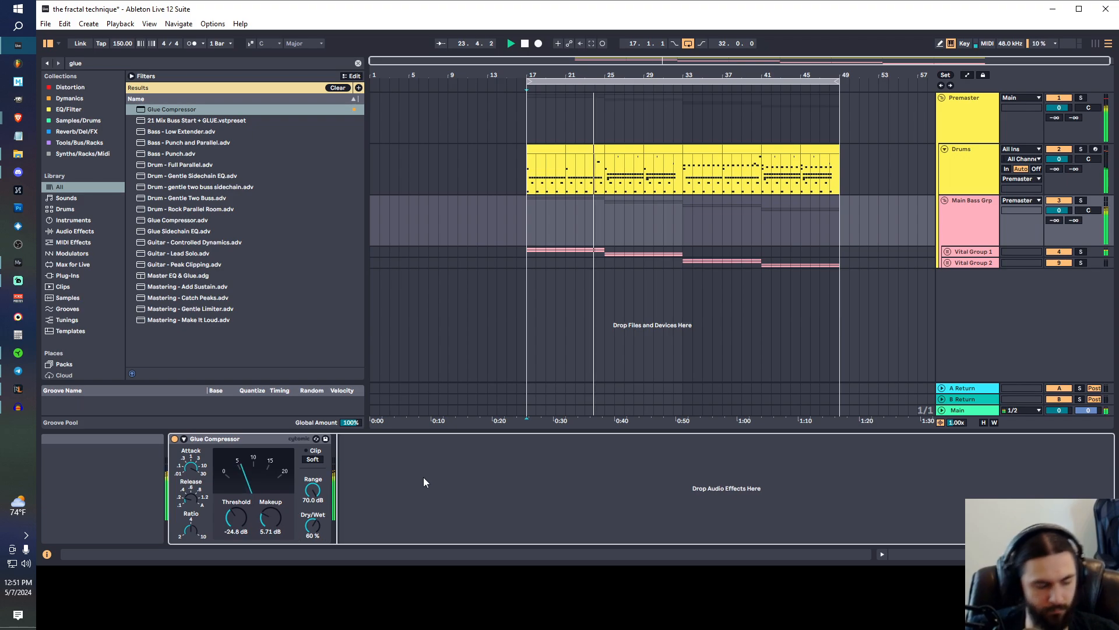
- Add an Amp after the Glue Compressor, set to the Clean type with dry/wet at 36.5%, and play it
key(ctrl+f)
text(amp)
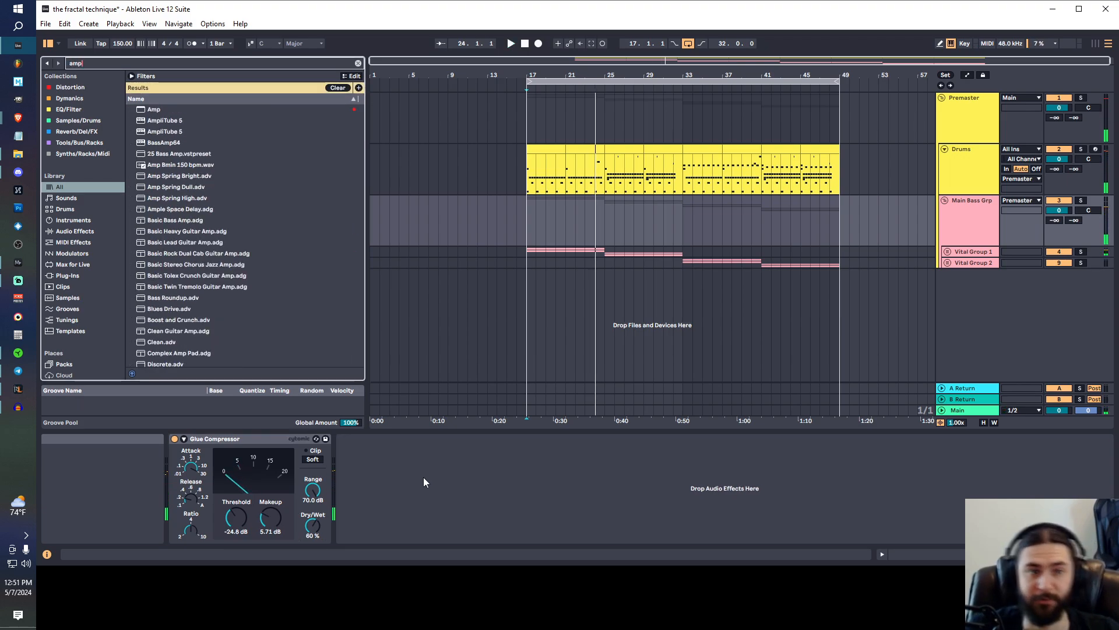
double_click(196, 110)
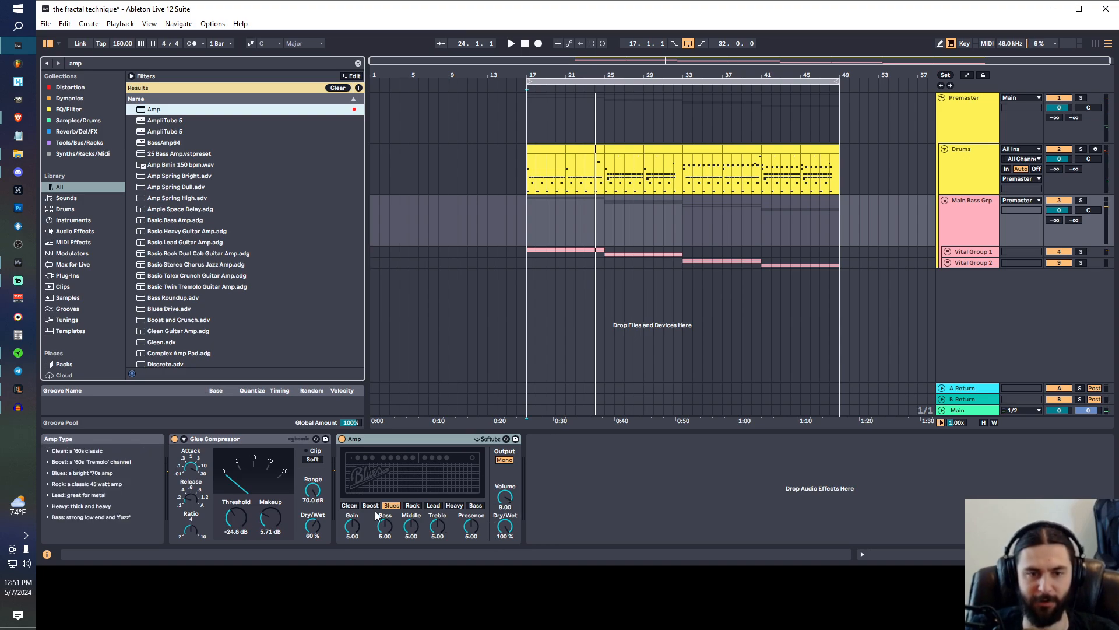
click(349, 505)
drag(494, 524, 495, 558)
key(space)
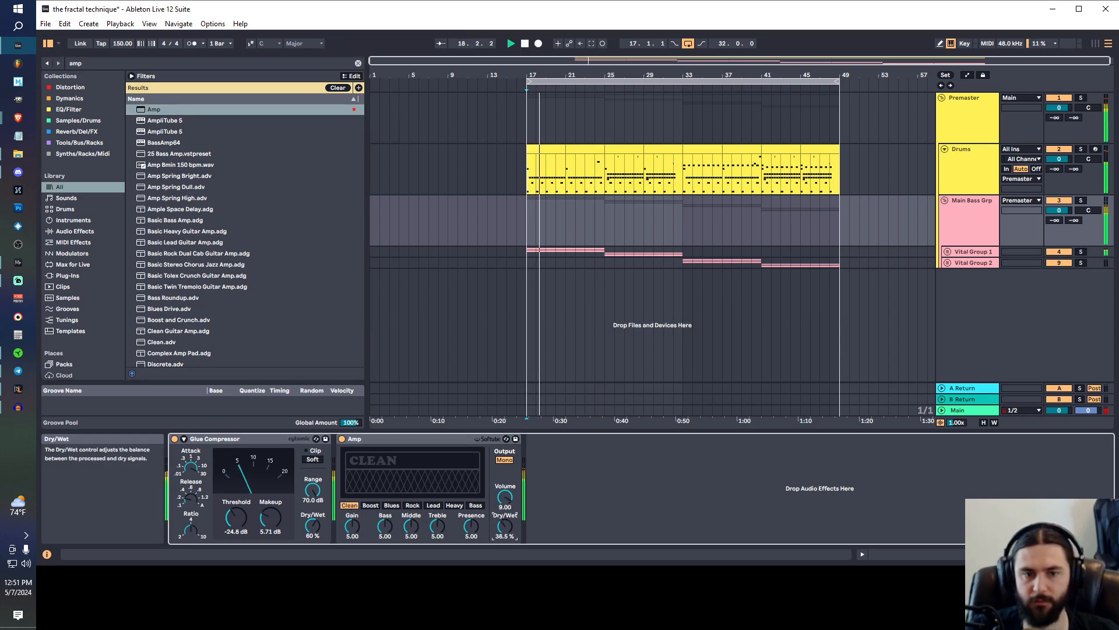
- Switch the Amp to Dual output and the Bass type, with volume at 6.19 and dry/wet at 34.9%
click(505, 460)
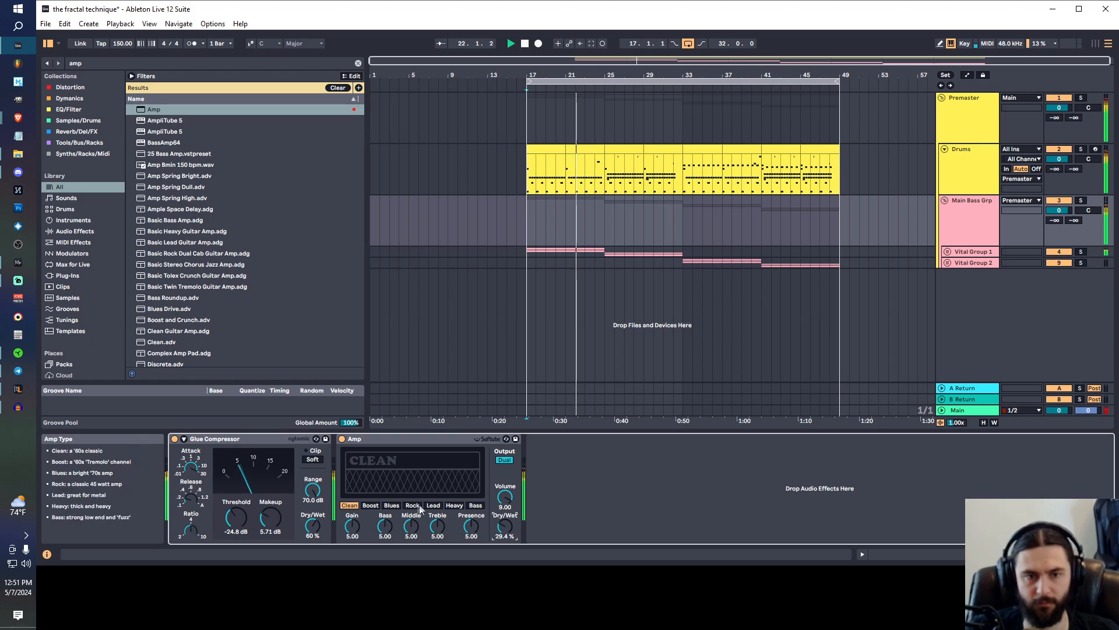
drag(497, 527, 498, 536)
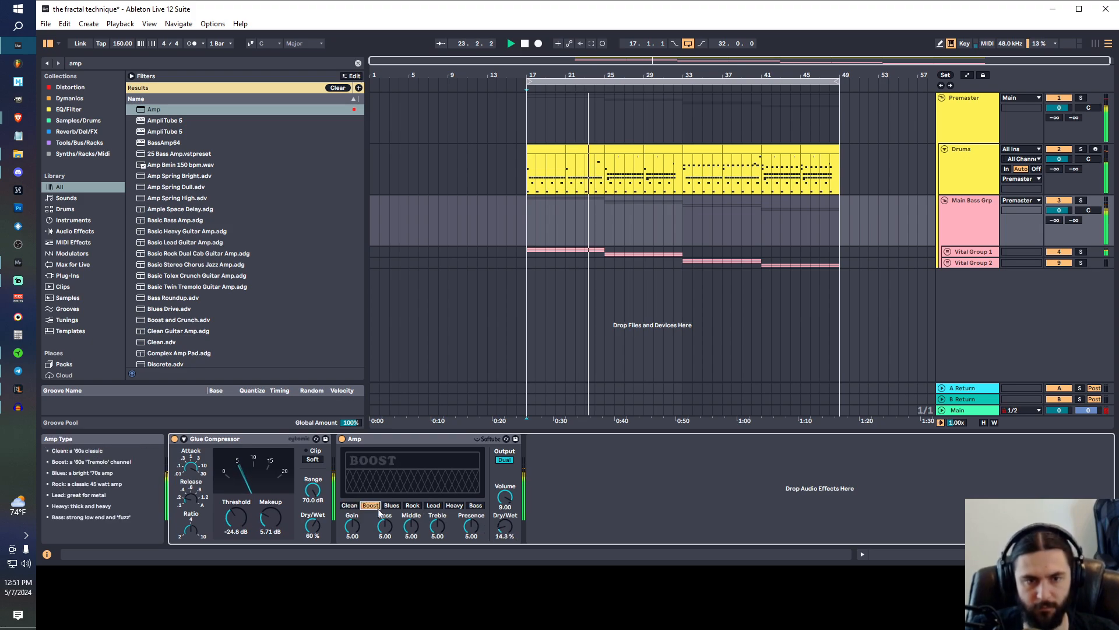
click(475, 505)
mouse_move(498, 527)
mouse_down()
mouse_move(508, 513)
mouse_move(504, 524)
mouse_up()
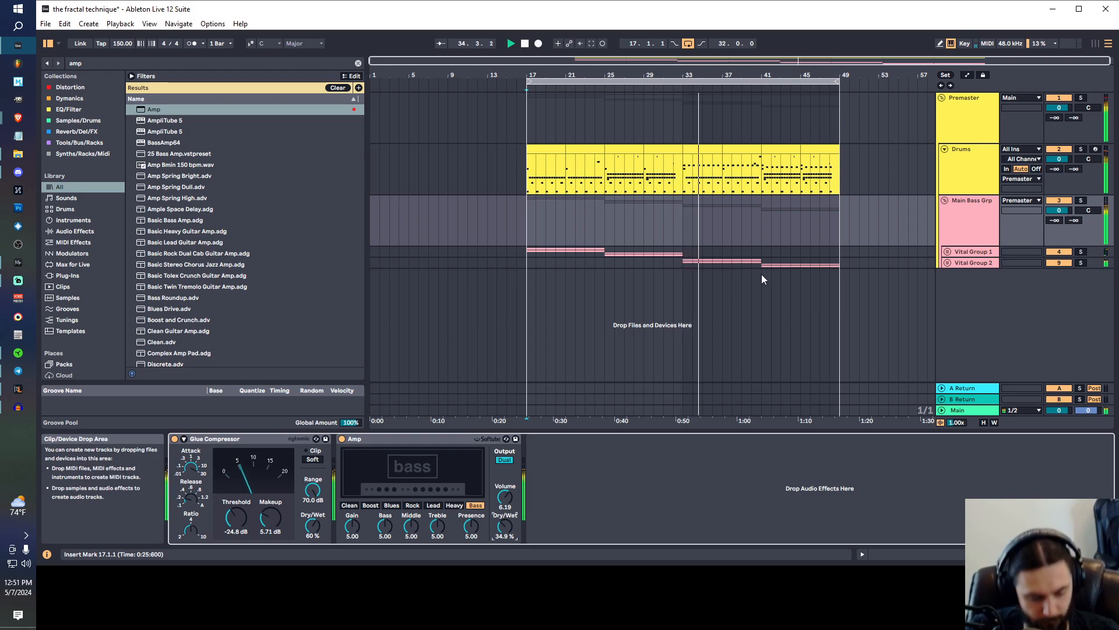
- Unfold Vital Group 1 and open The Seed track's Vital patch to examine its oscillator, filter and LFO
click(685, 126)
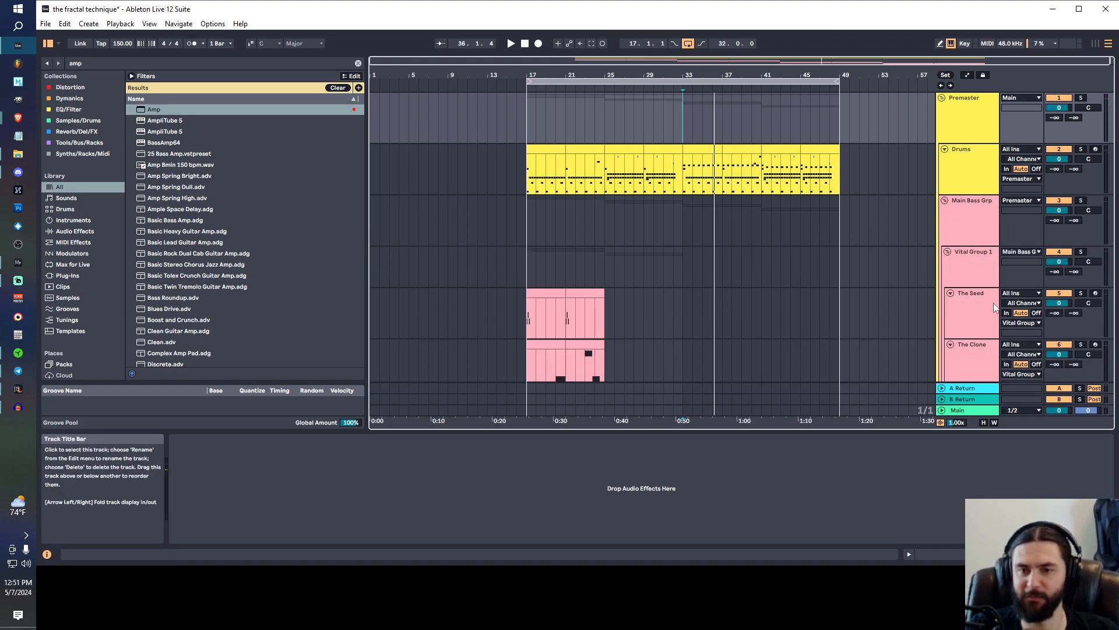
click(982, 300)
key(ctrl+d)
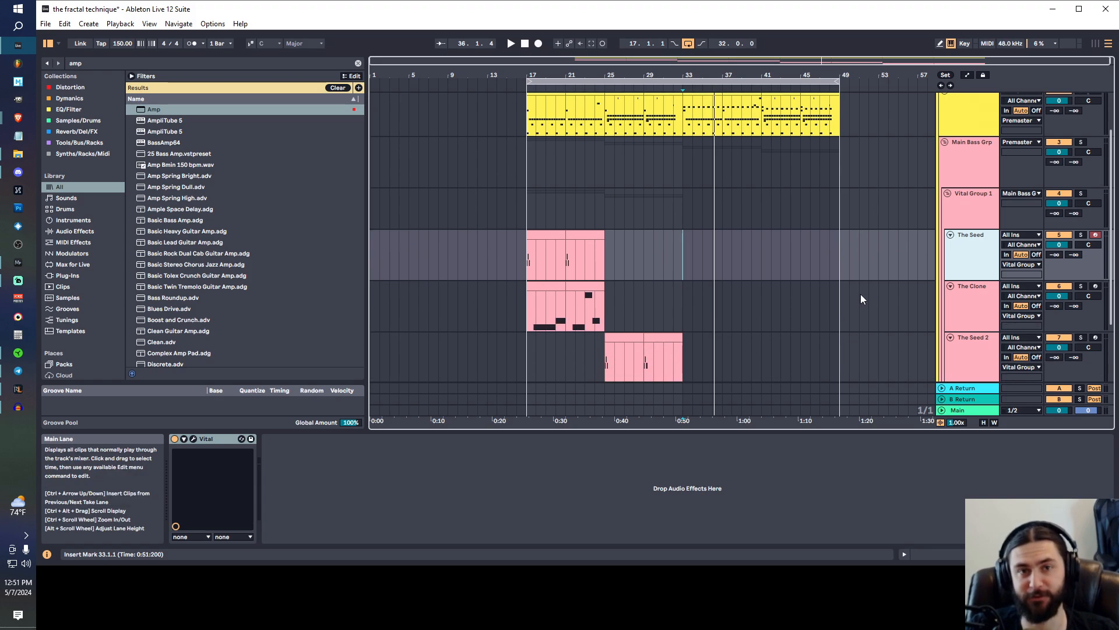
scroll(842, 226, down, 3)
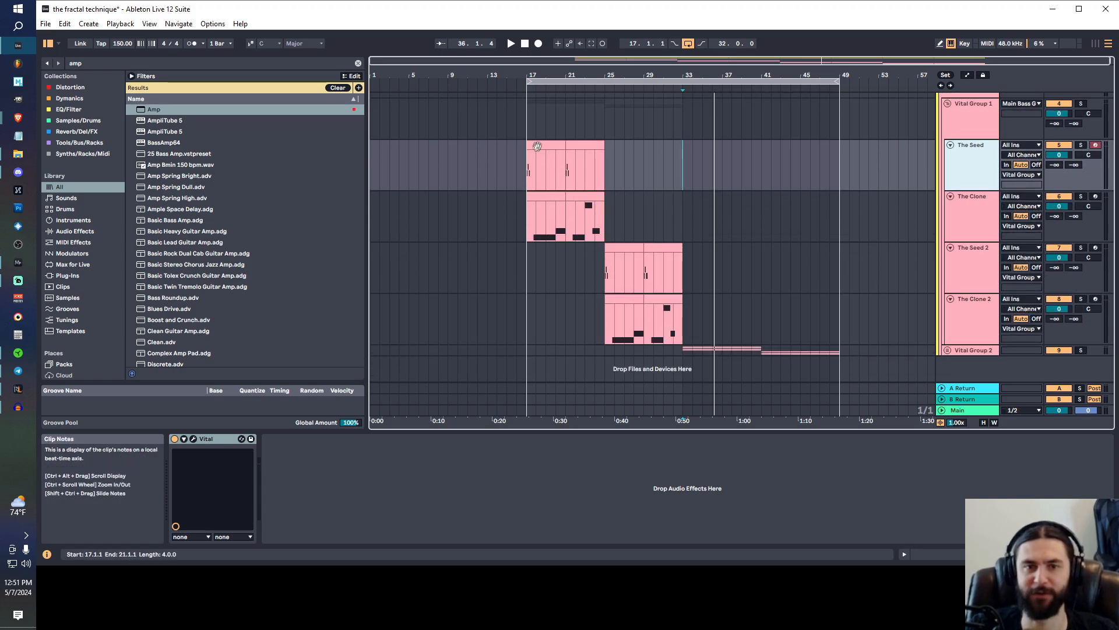
double_click(968, 168)
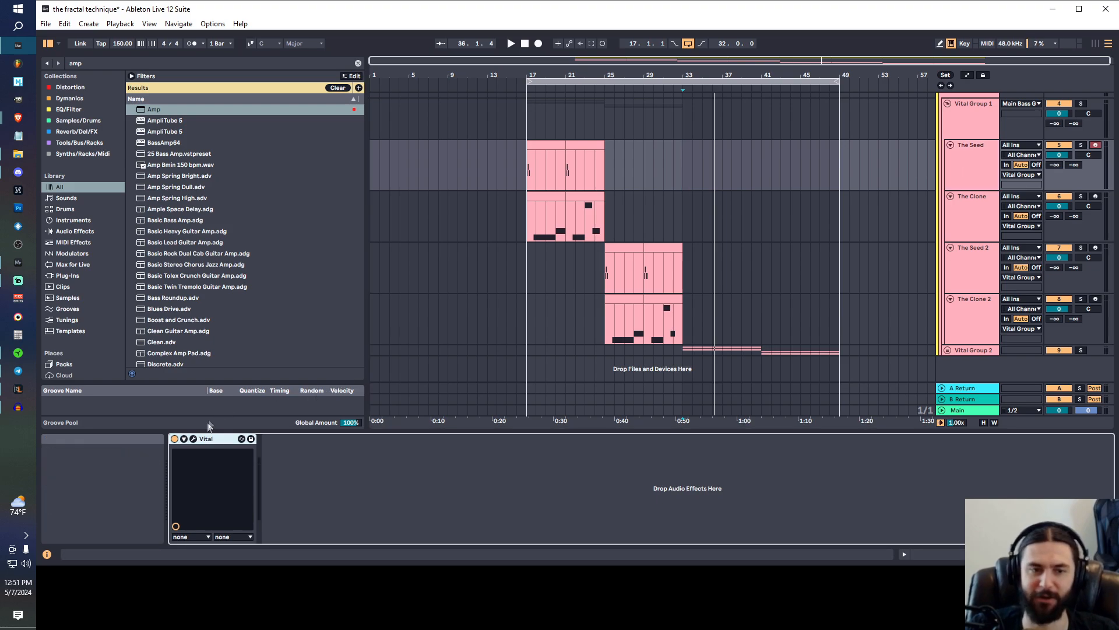
click(193, 439)
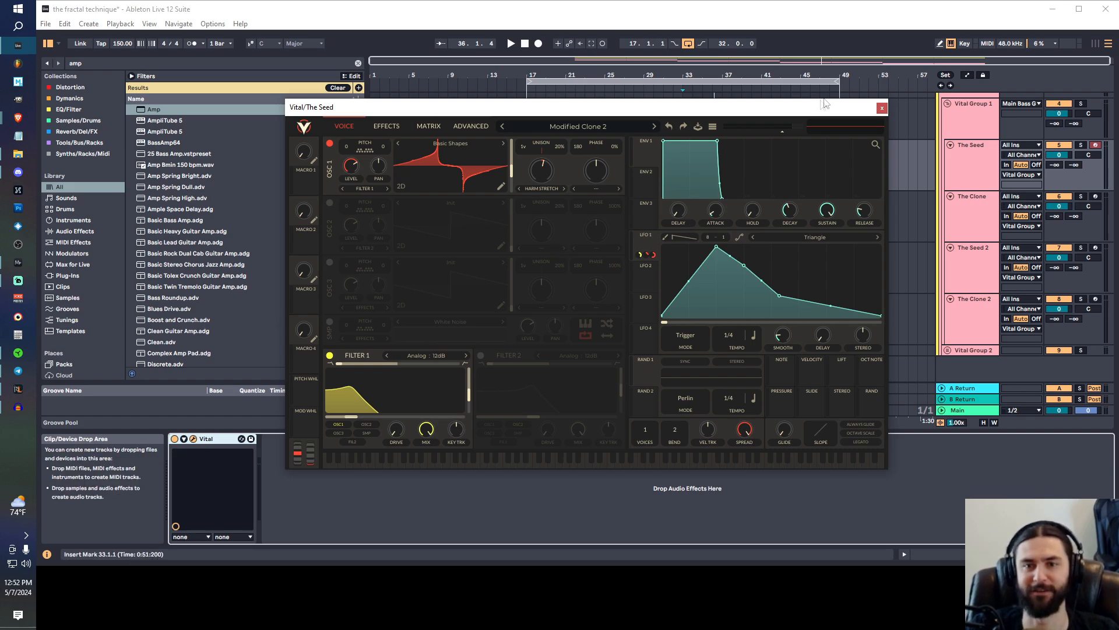
- Open The Clone track's Vital patch and compare its LFO shape with The Seed's, then return to the clips at bar 17
click(882, 108)
key(Down)
click(194, 439)
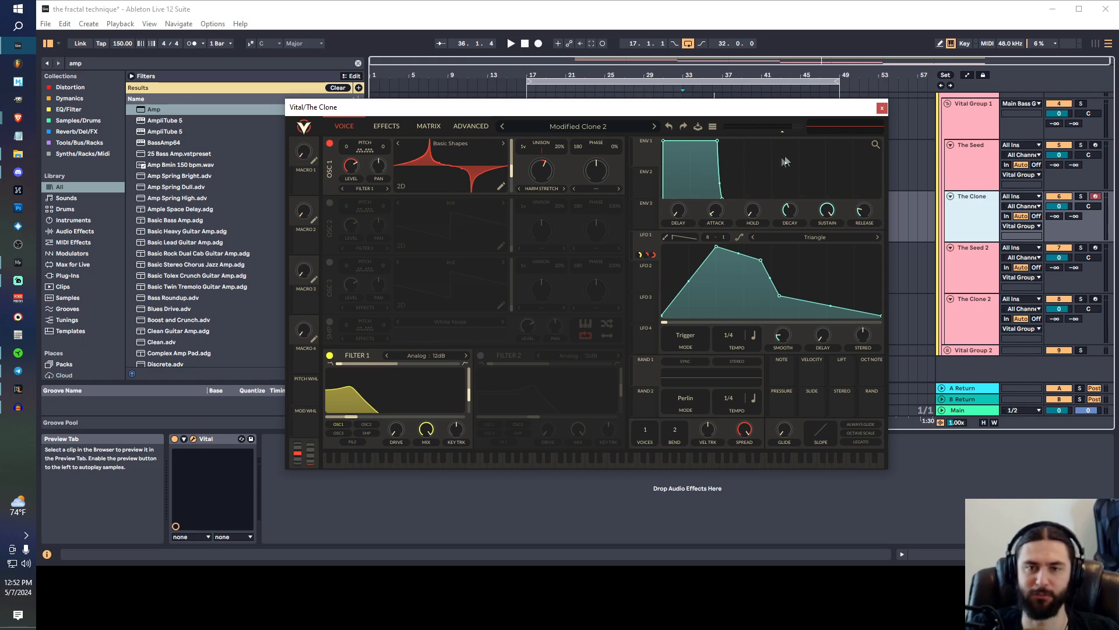
click(882, 108)
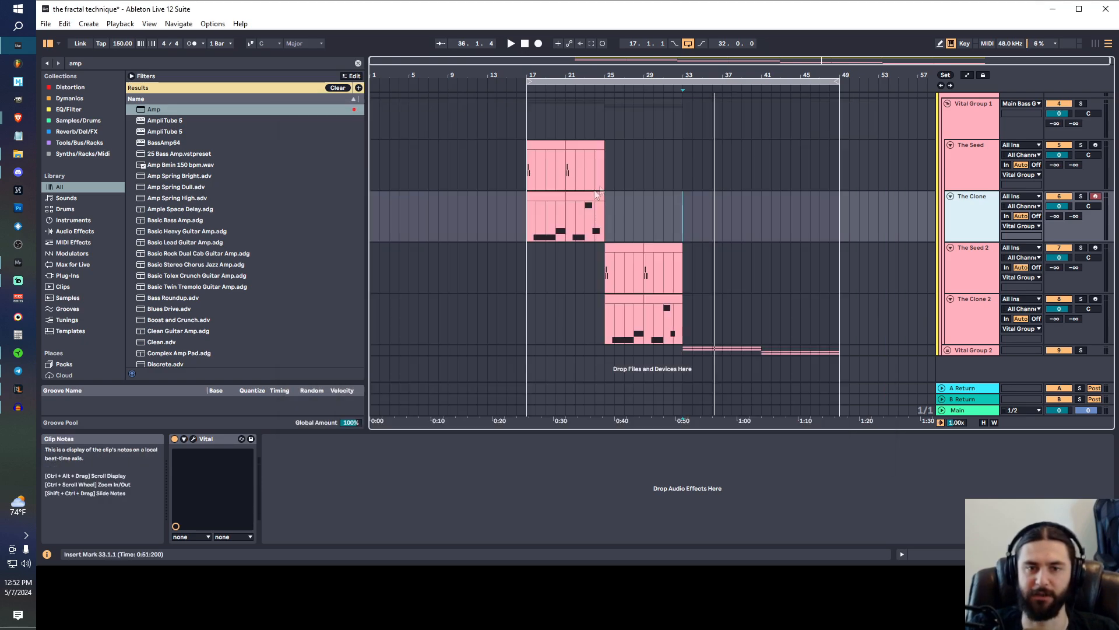
click(527, 172)
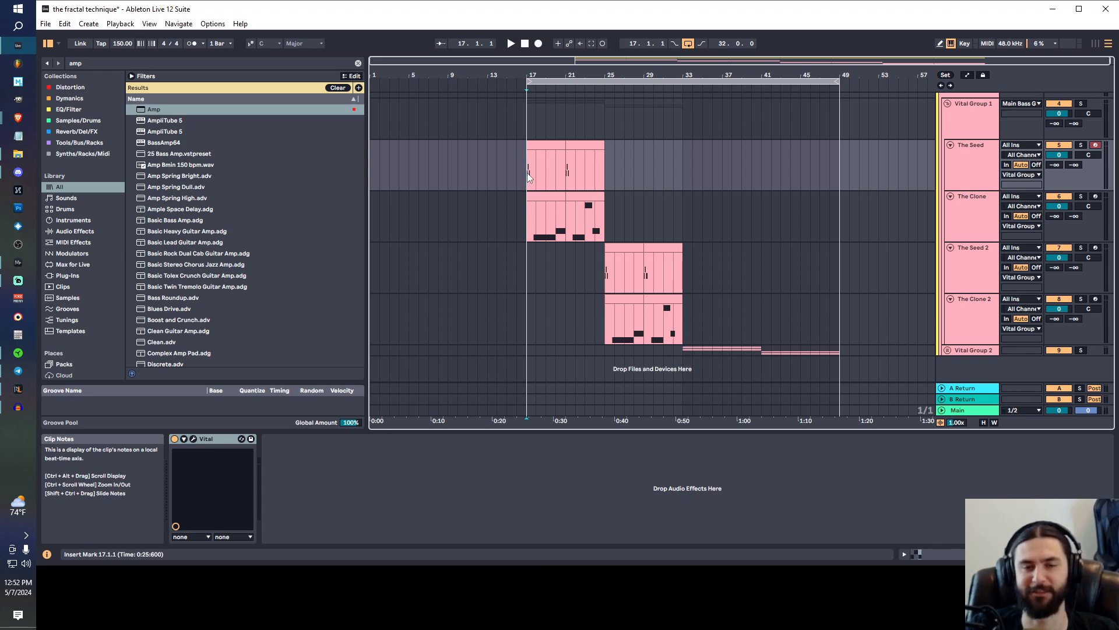
- Look over the arrangement from bar 17 and collapse Main Bass Grp together with its nested Vital groups
scroll(908, 147, up, 2)
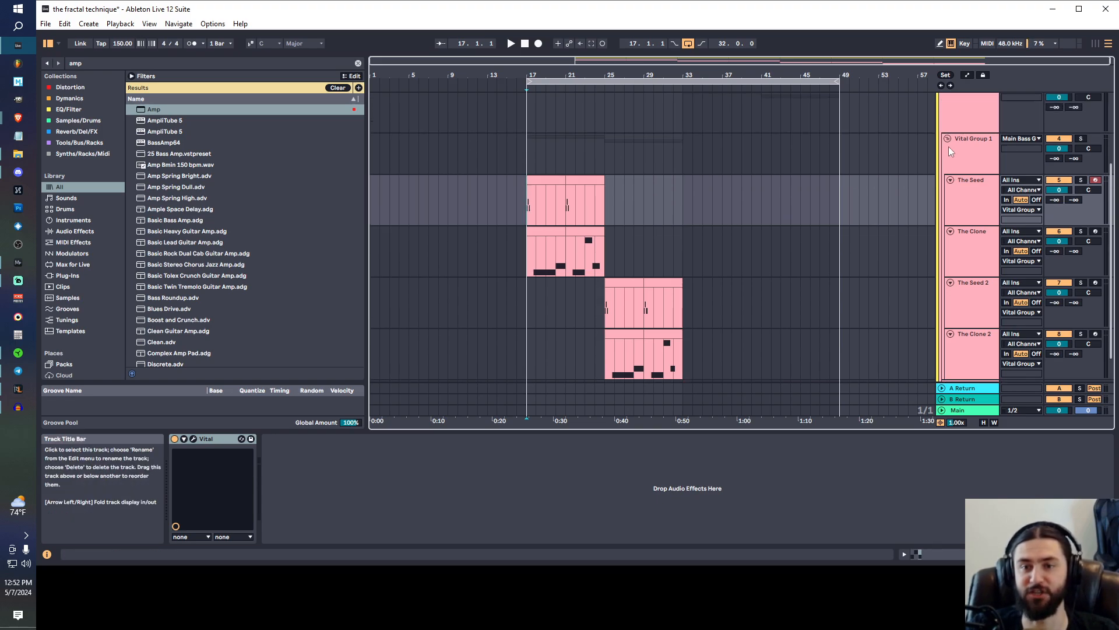
click(953, 139)
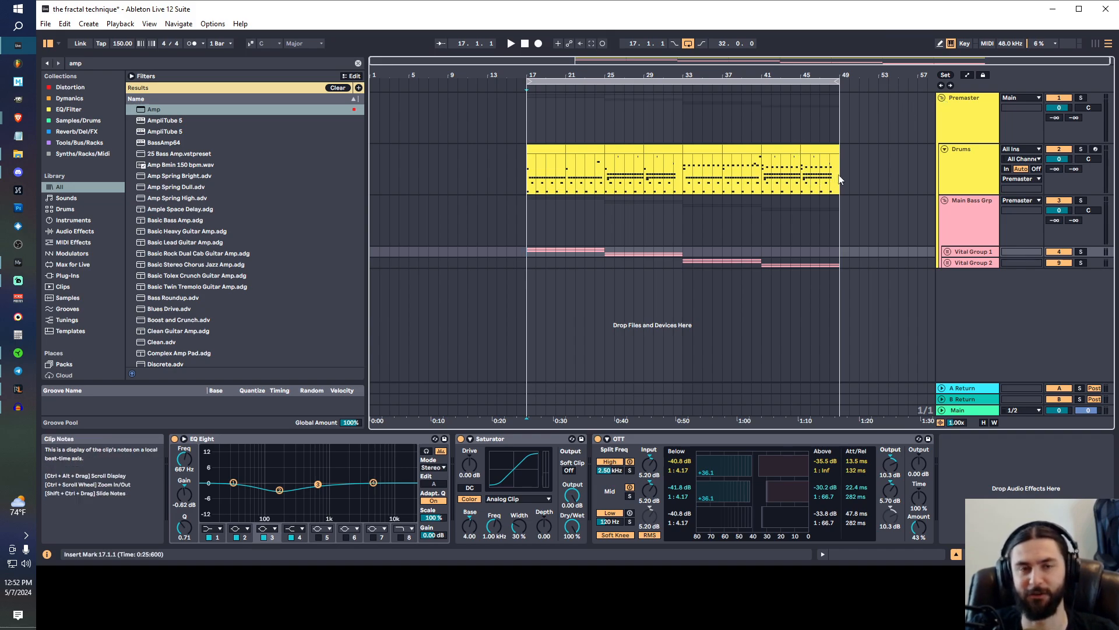
click(531, 171)
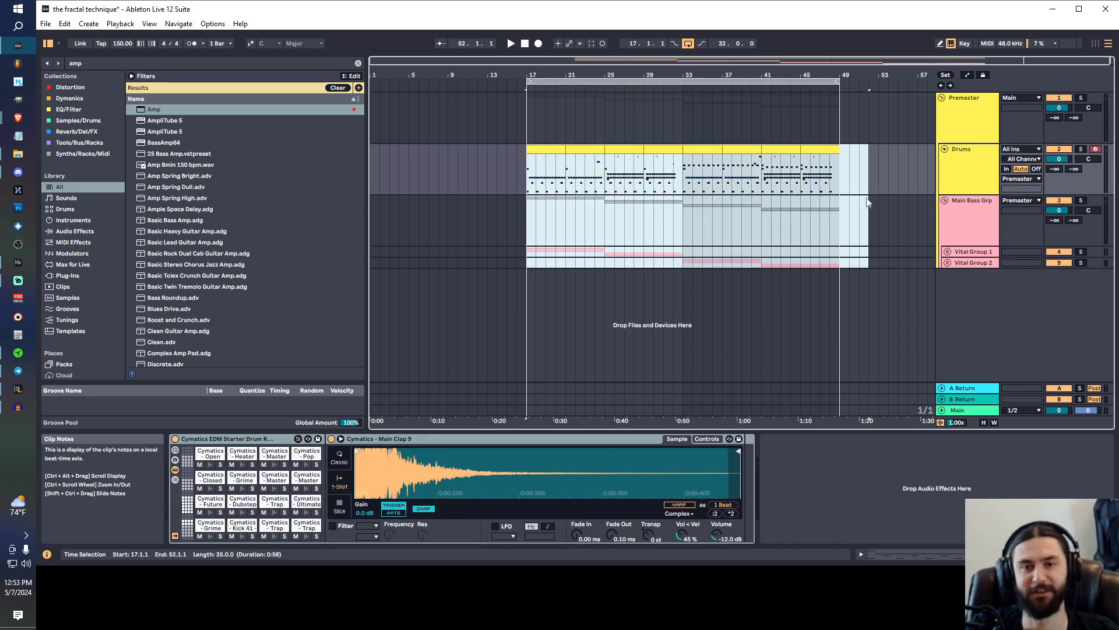
click(948, 251)
scroll(805, 192, down, 3)
scroll(898, 183, up, 3)
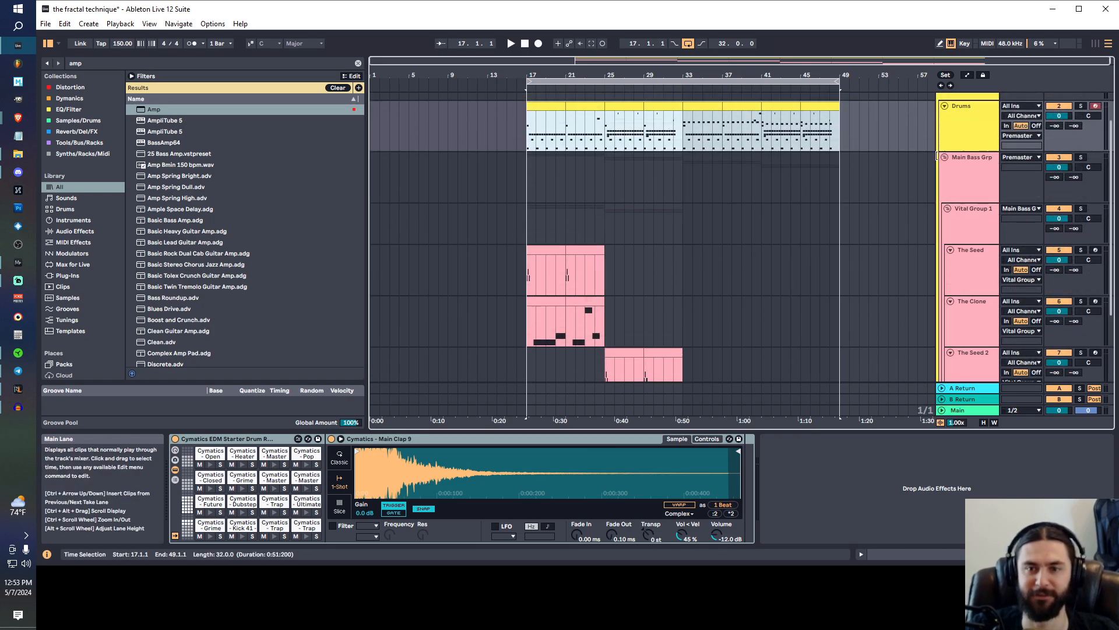
click(945, 154)
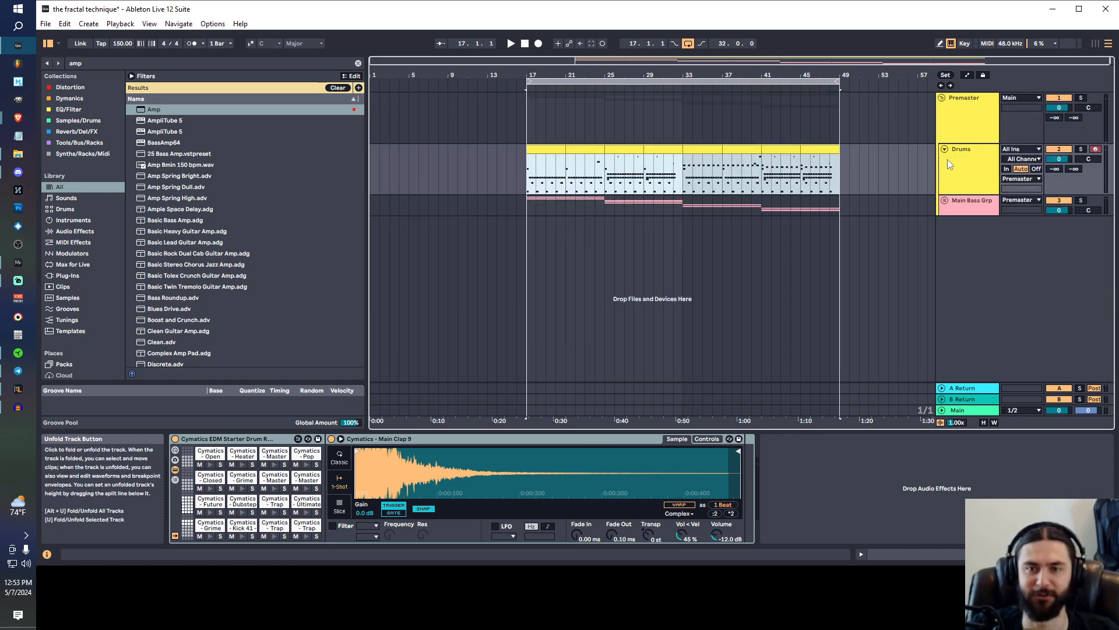
- Unfold Main Bass Grp to review its nested tracks and fold it again
click(693, 212)
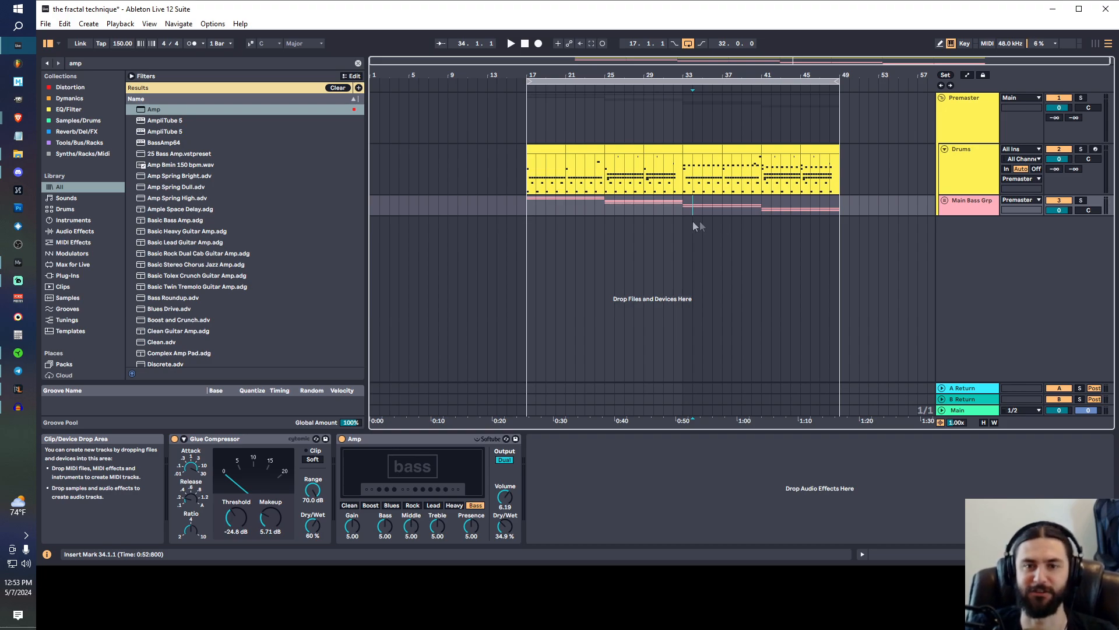
click(943, 201)
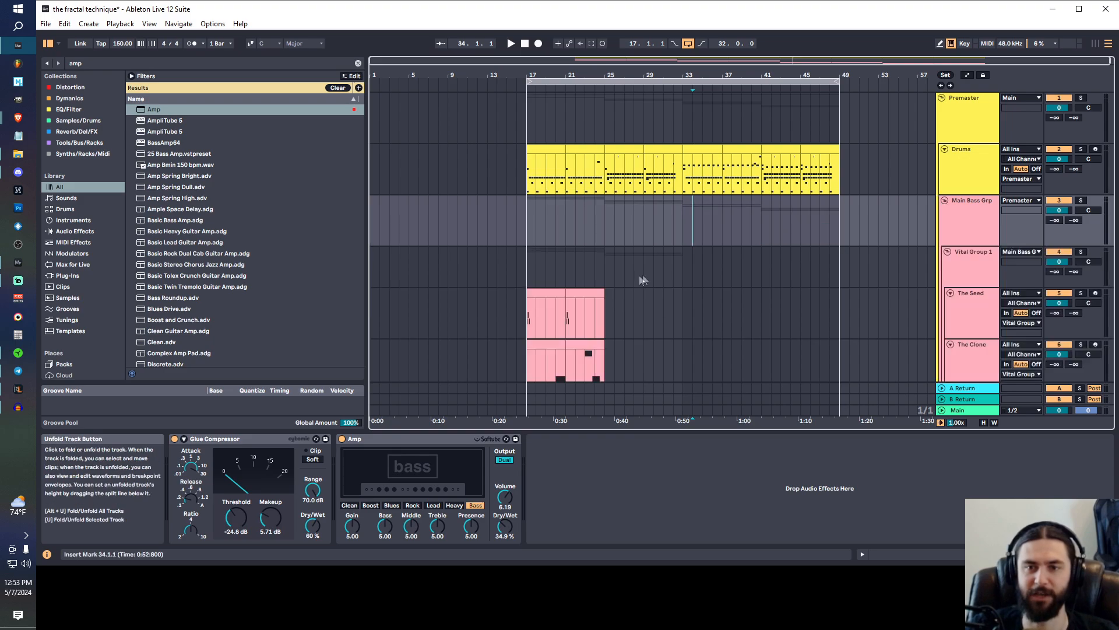
scroll(715, 262, down, 3)
click(946, 154)
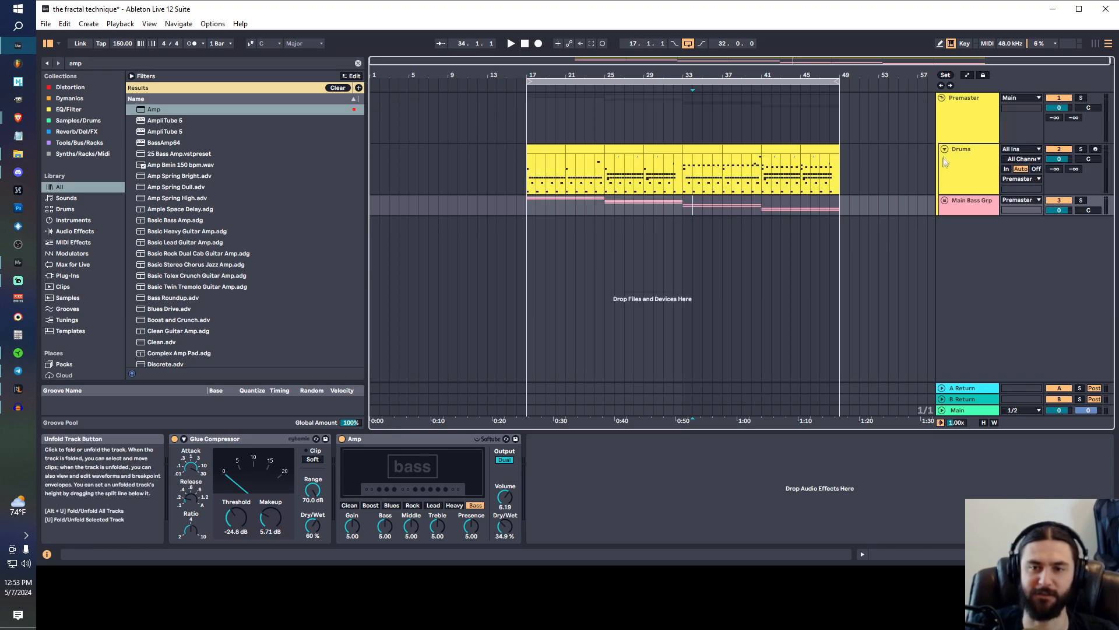